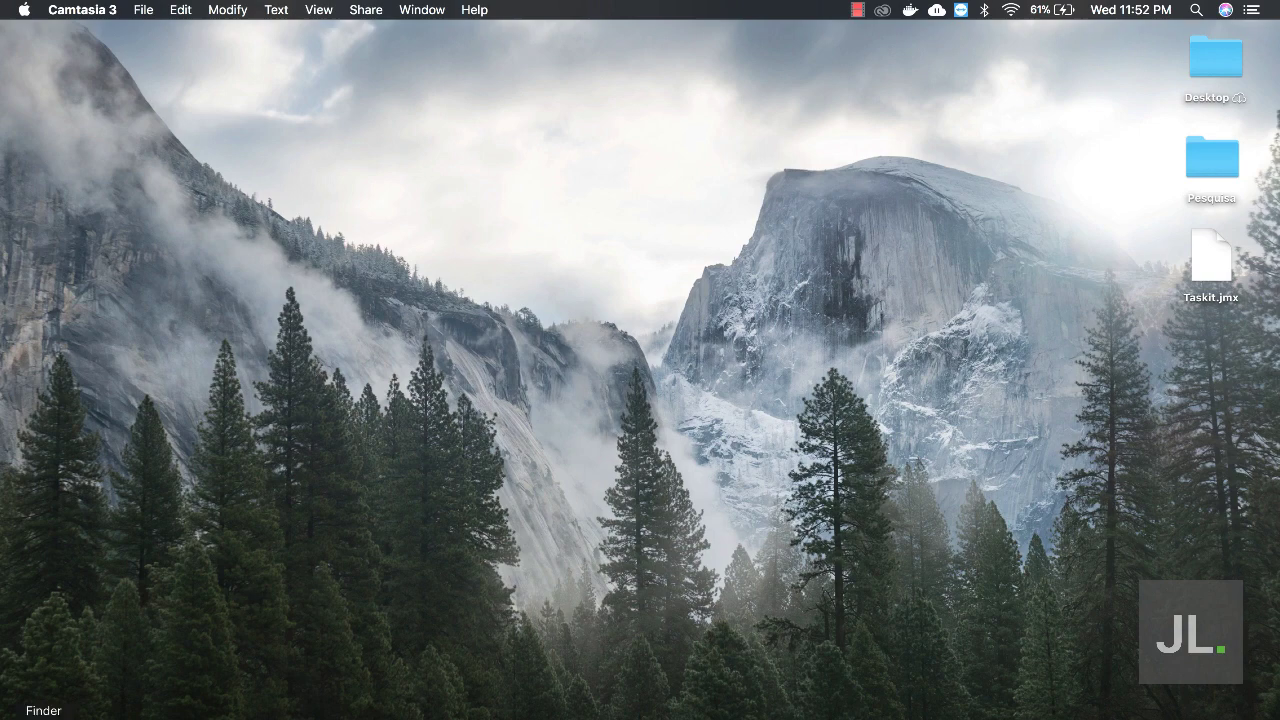
Step: Launch ApacheJMeter.jar from the bin folder of apache-jmeter-5.1.1 in Applications
click(44, 715)
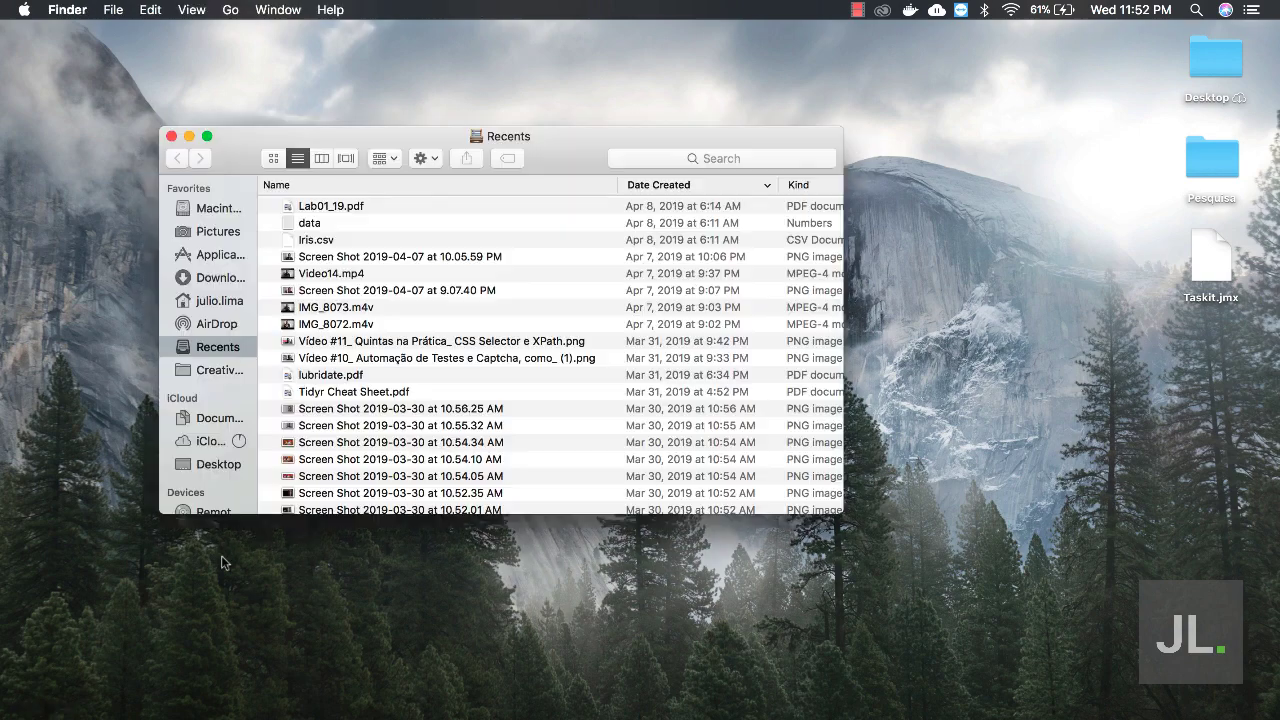
click(222, 257)
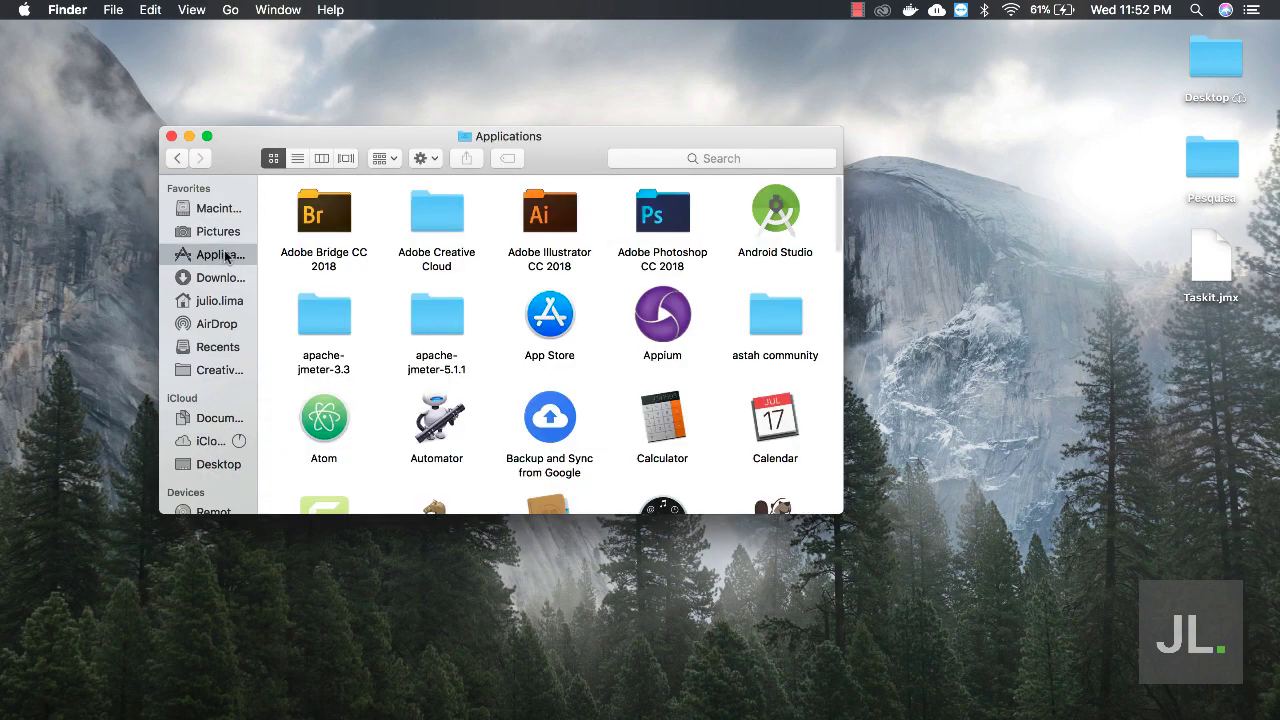
click(433, 318)
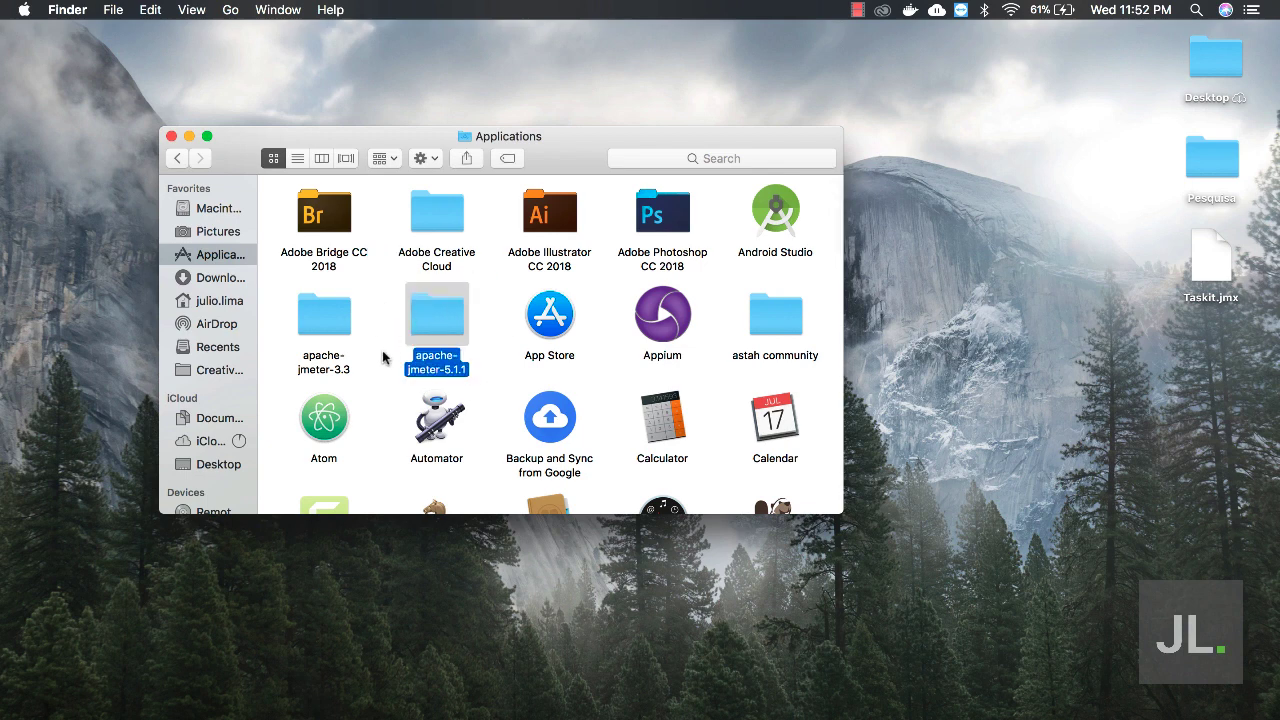
double_click(435, 318)
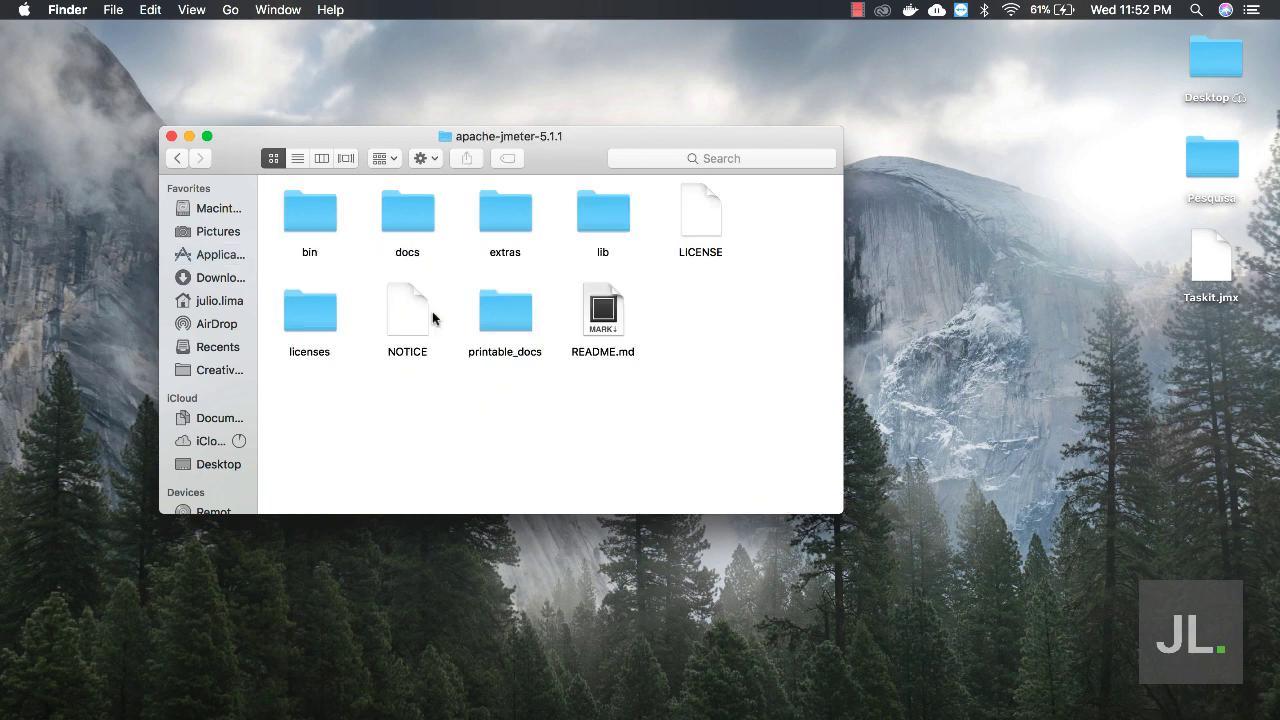
double_click(322, 215)
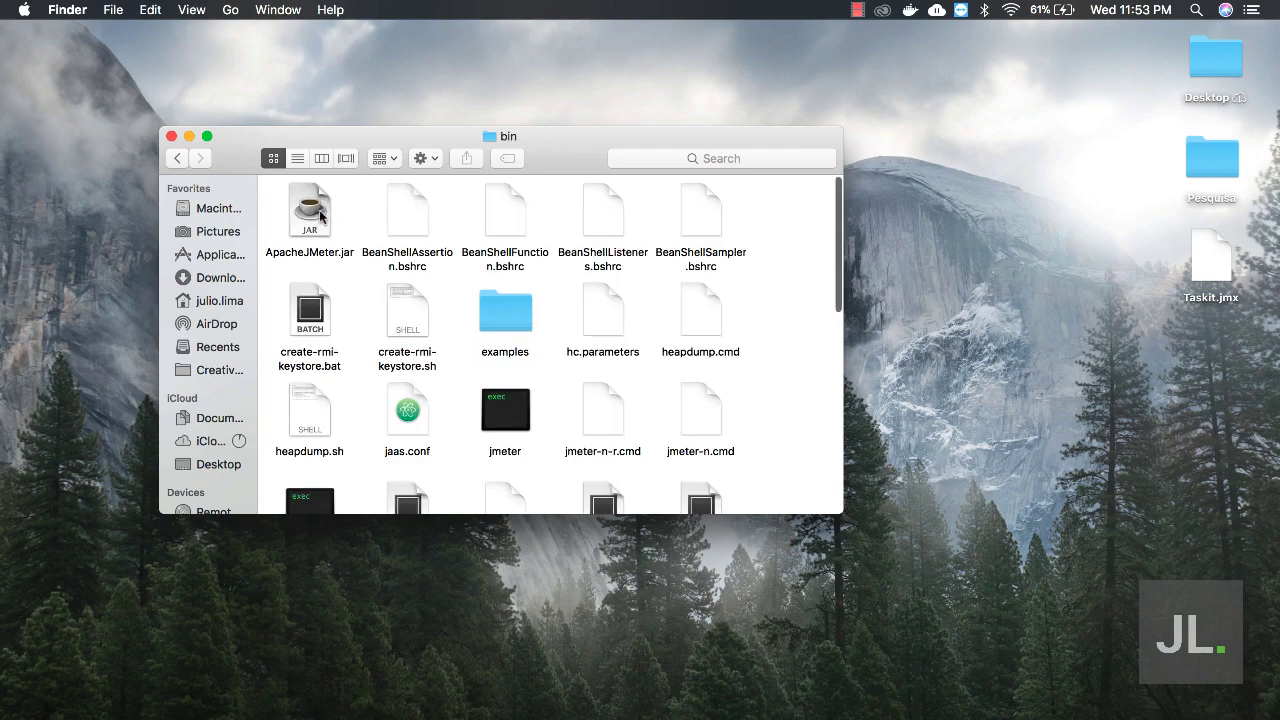
click(312, 213)
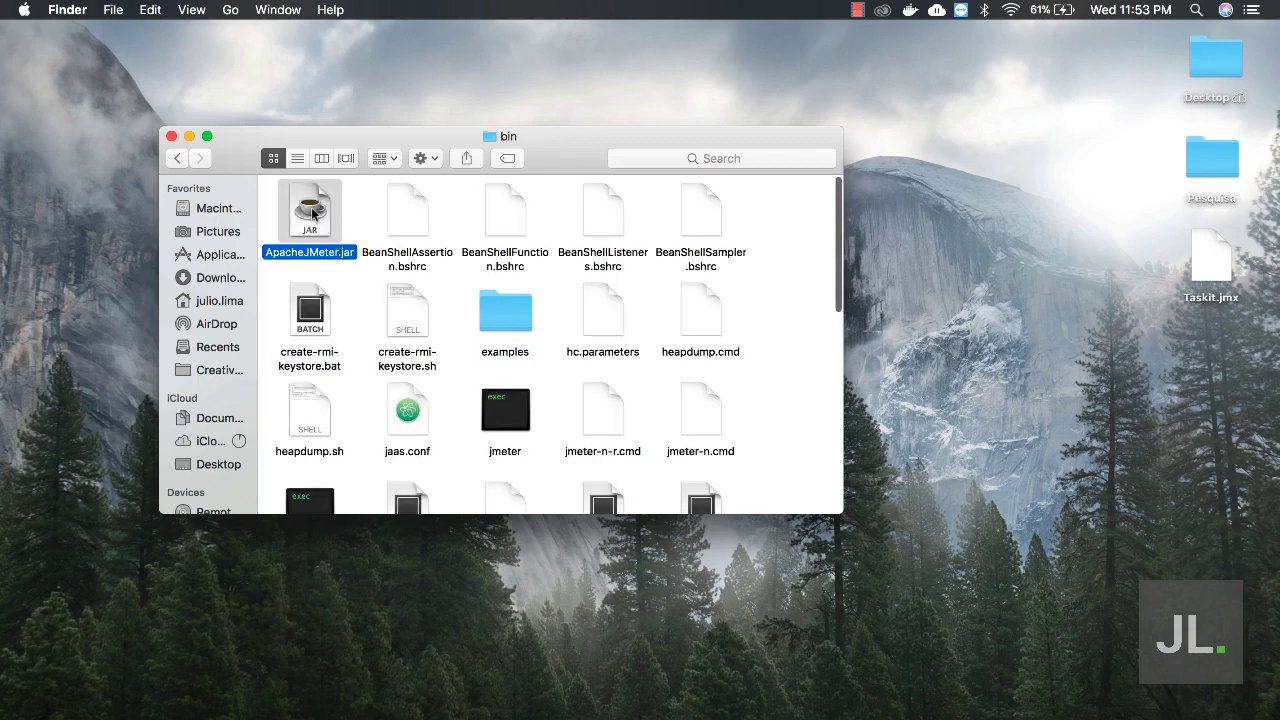
double_click(312, 213)
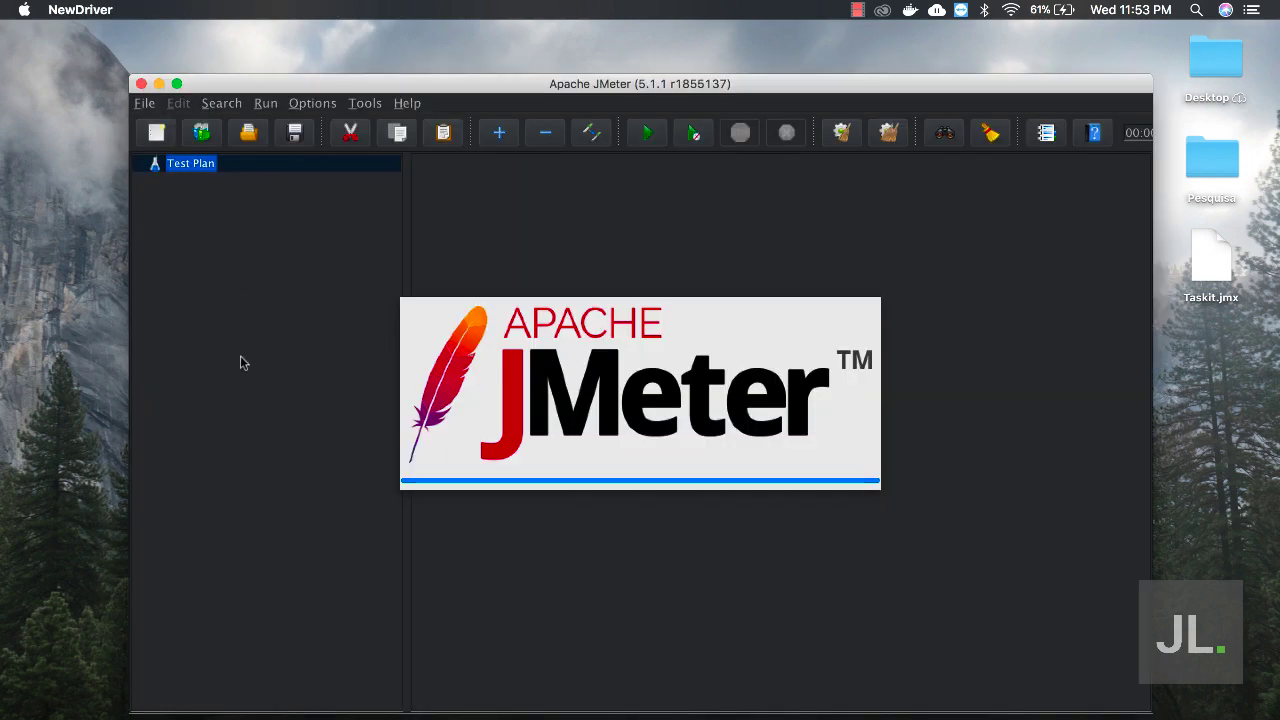
Step: Open the Taskit.jmx test plan from the Desktop folder of the user's home directory
click(147, 104)
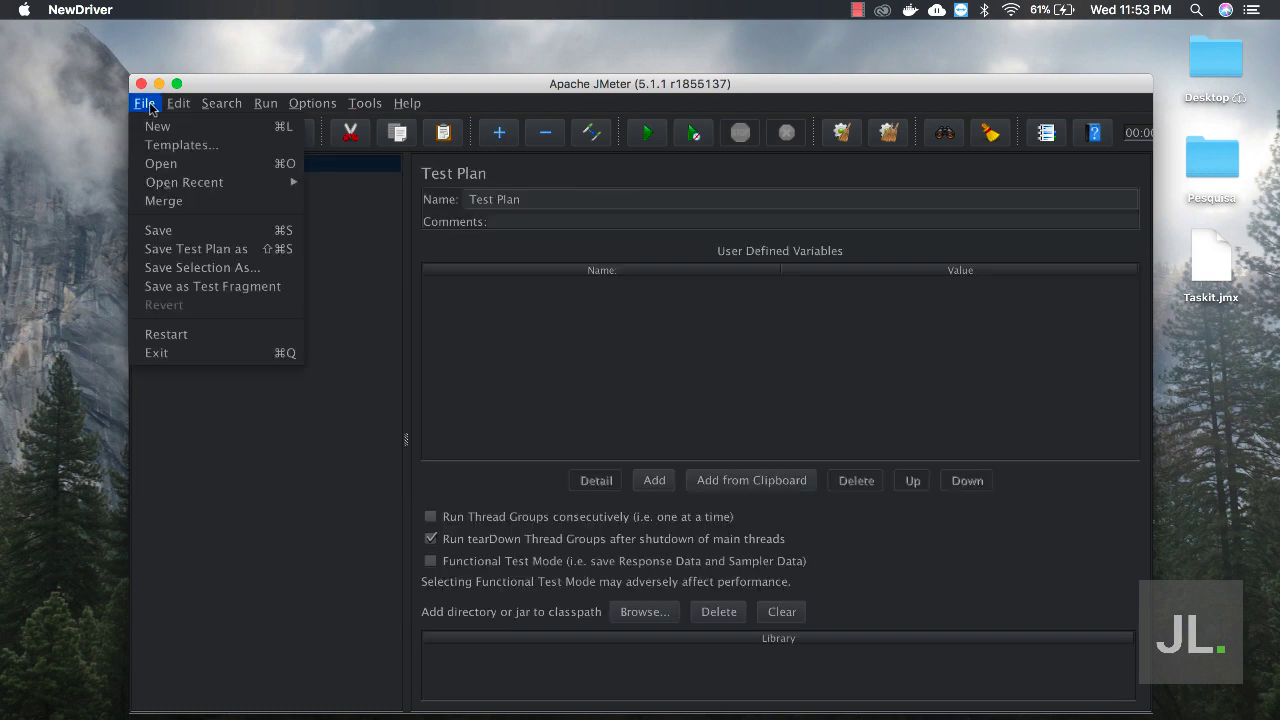
click(162, 163)
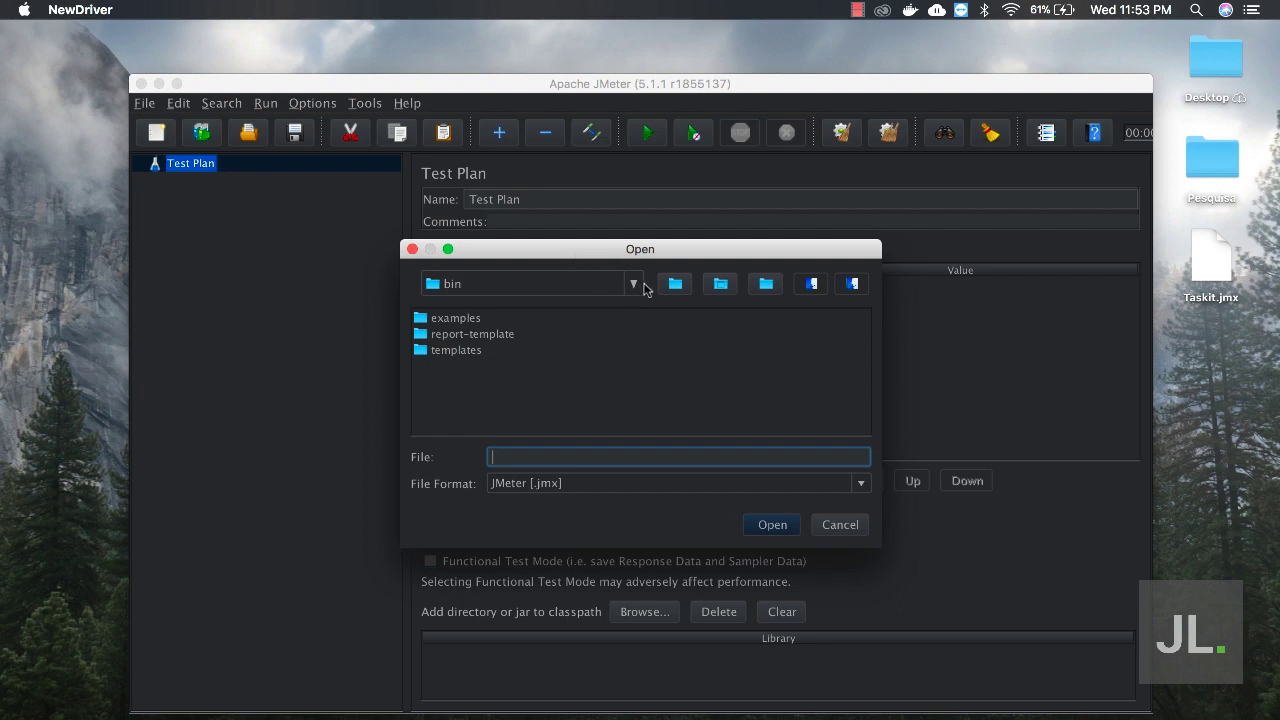
click(634, 284)
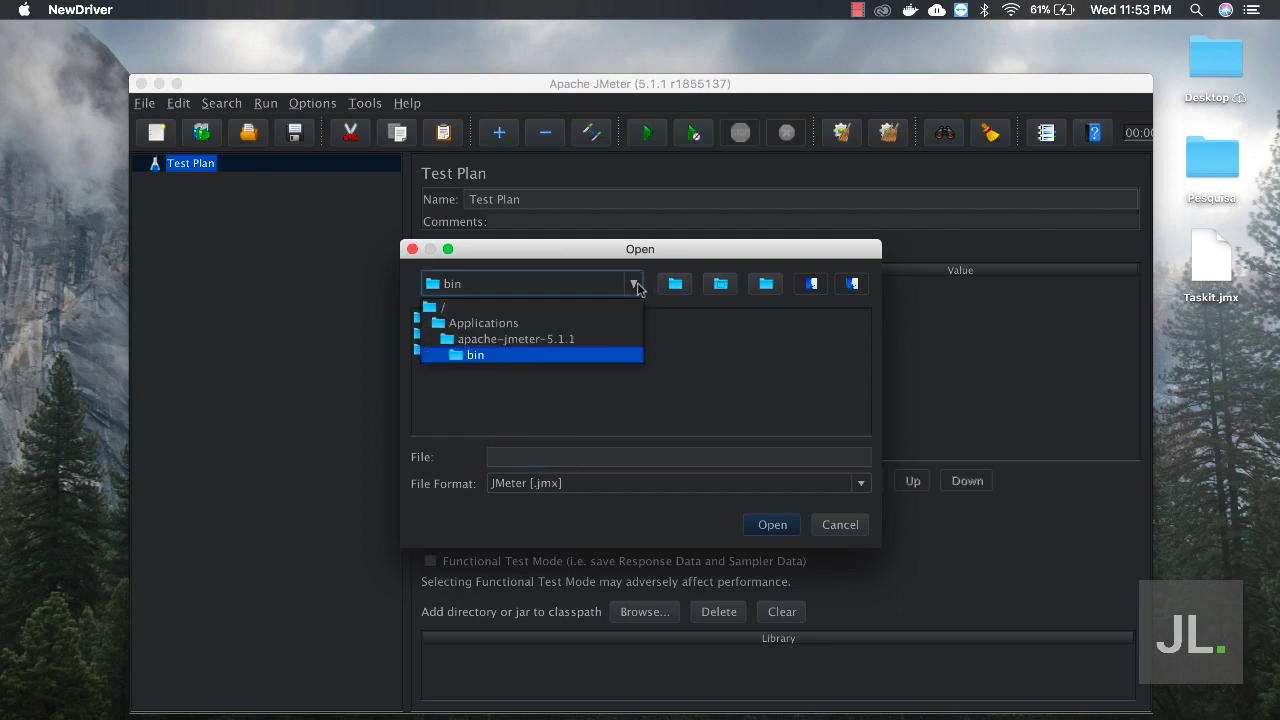
click(530, 307)
click(526, 414)
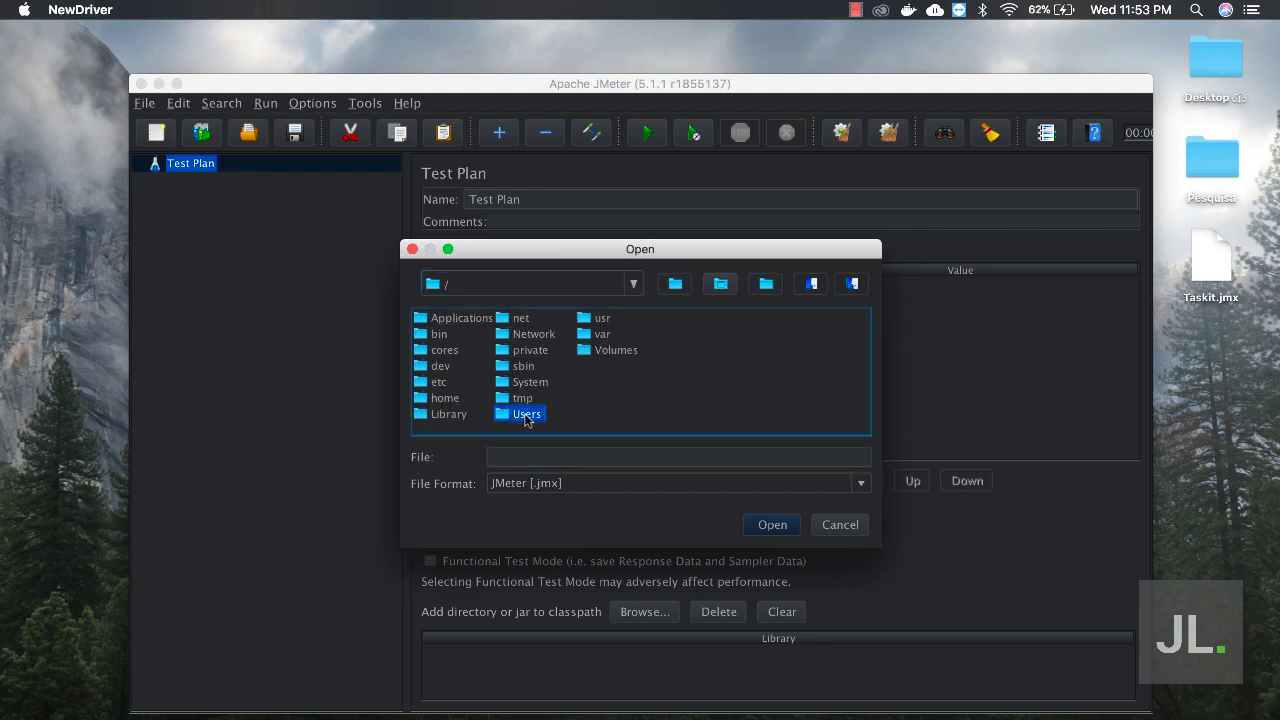
double_click(526, 414)
double_click(465, 336)
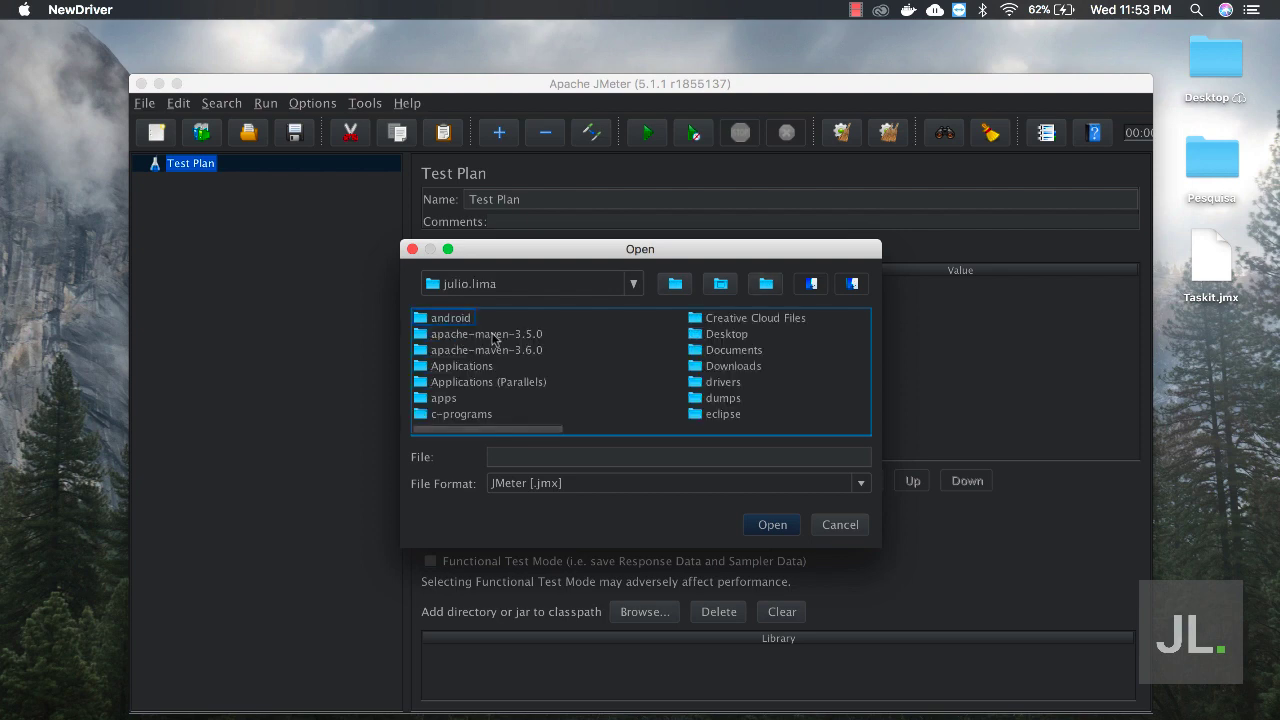
click(735, 342)
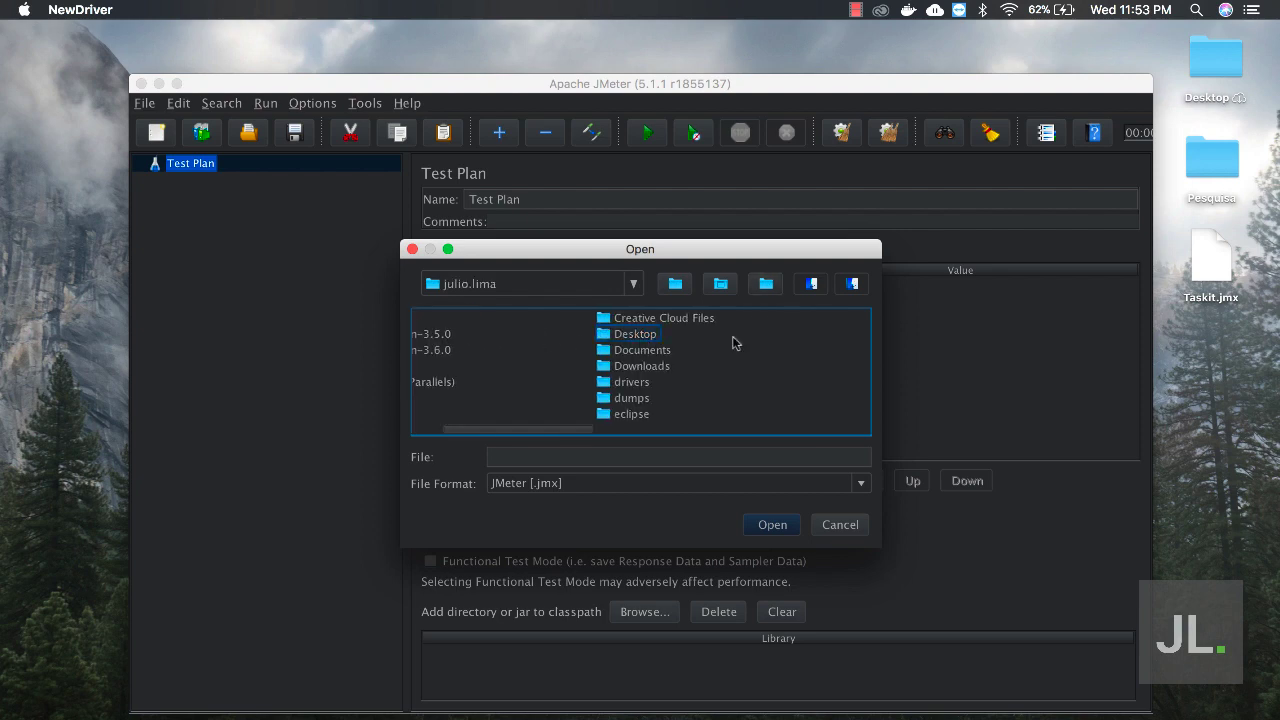
double_click(649, 334)
click(443, 366)
double_click(441, 368)
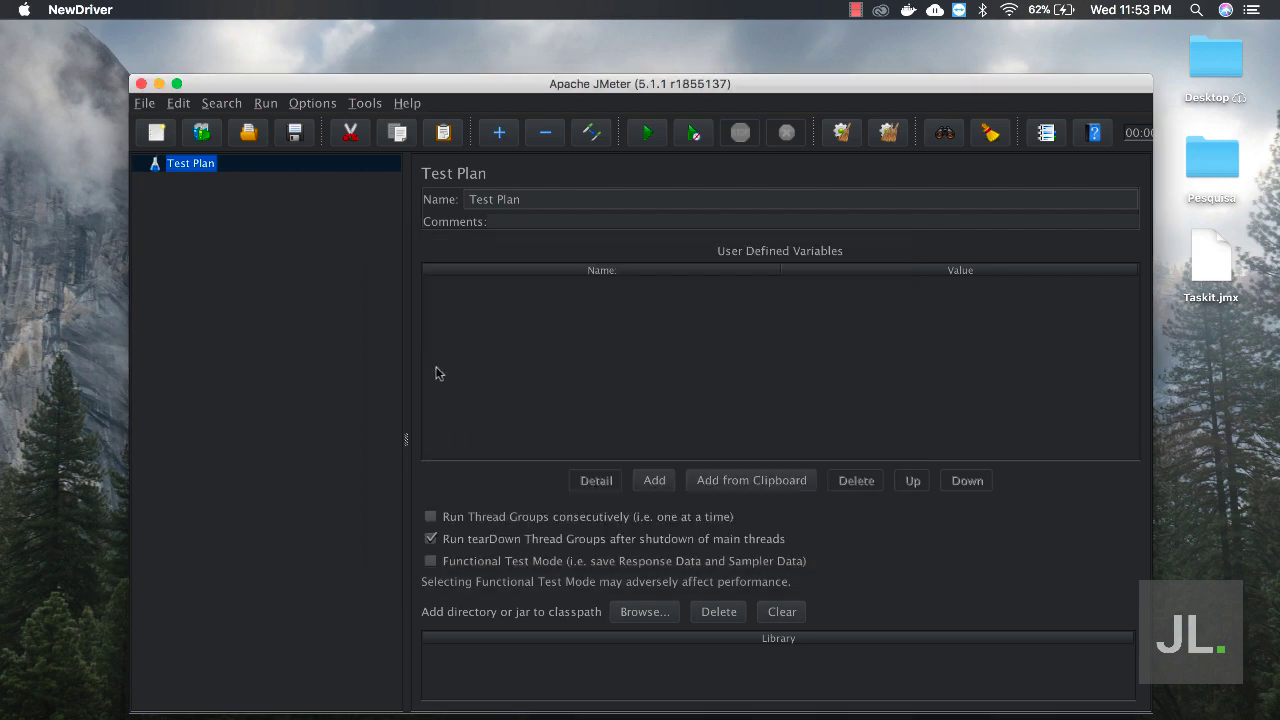
Step: Expand the "Validar o Login do Usuário" thread group down to its individual requests and view the Aggregate Report element
click(147, 231)
click(153, 248)
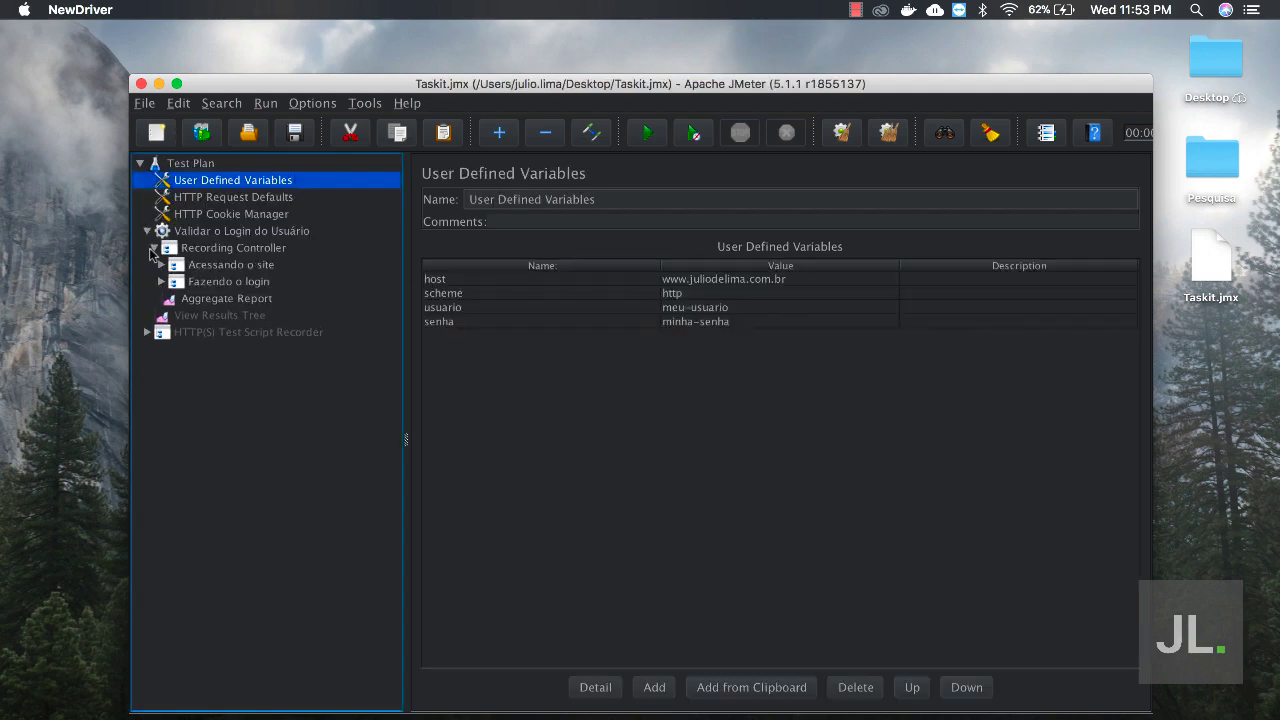
click(161, 264)
click(161, 298)
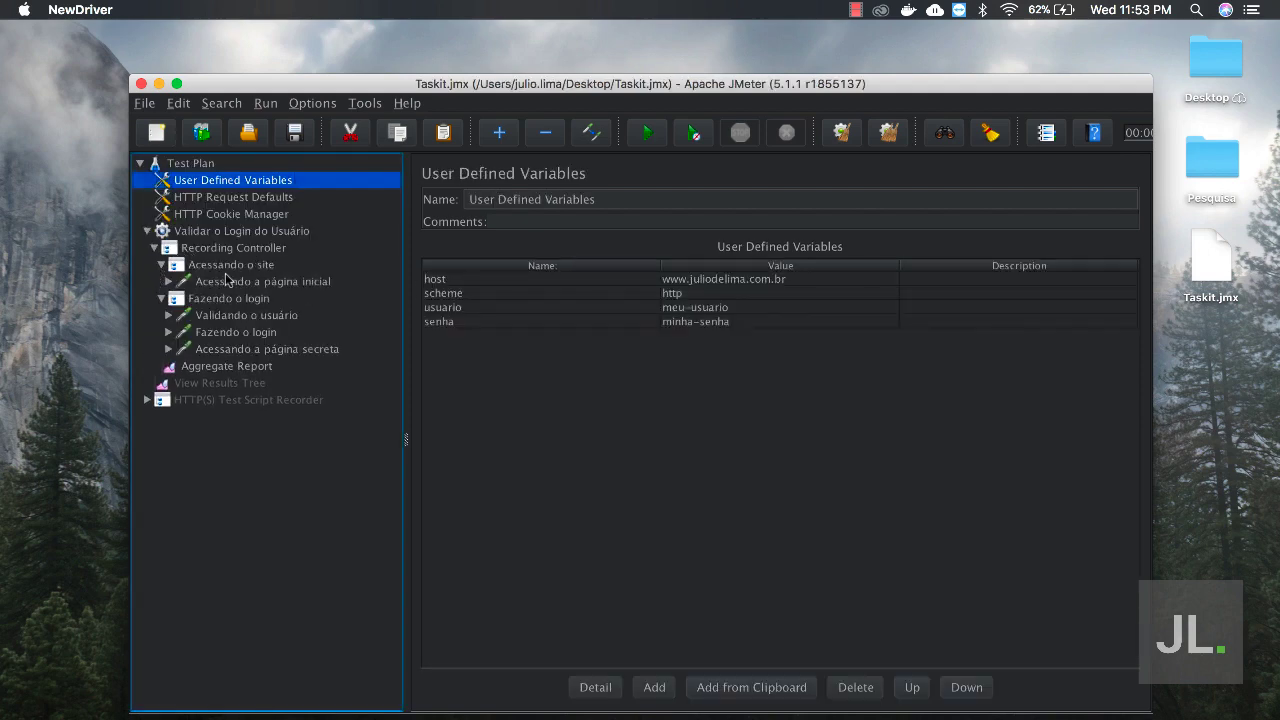
click(210, 366)
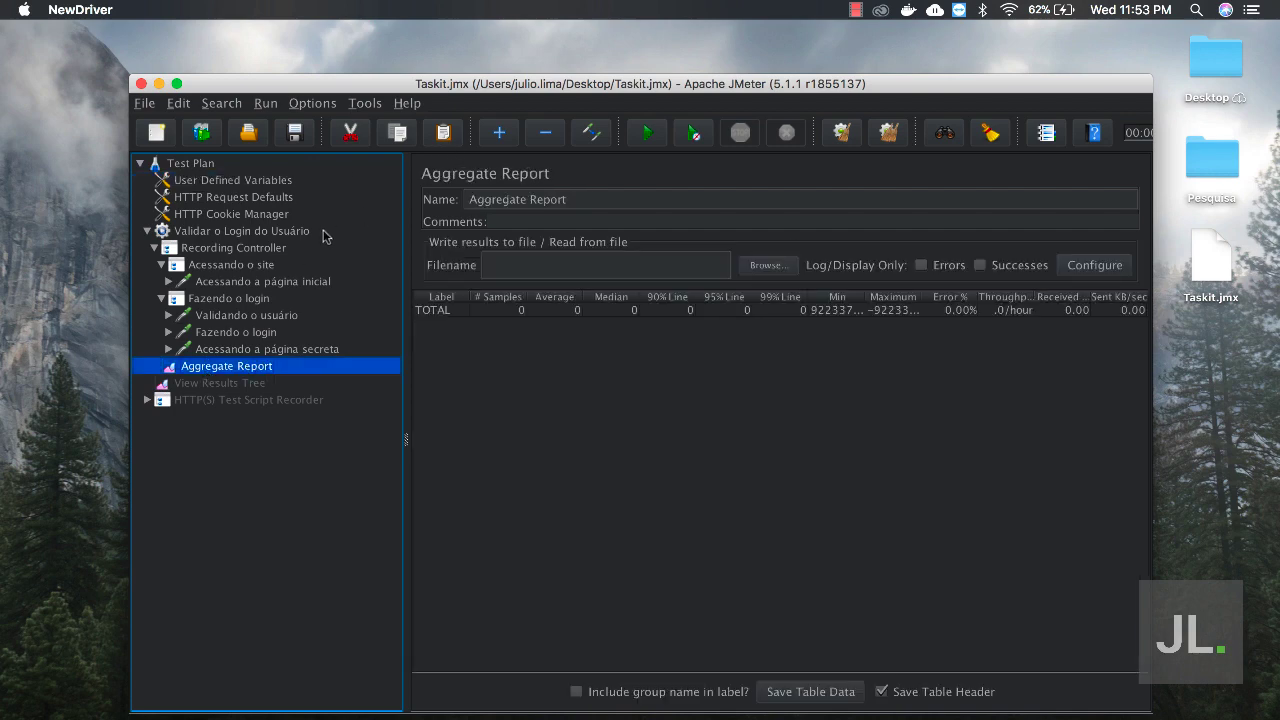
Step: Examine the number of threads configured in the "Validar o Login do Usuário" thread group
click(196, 235)
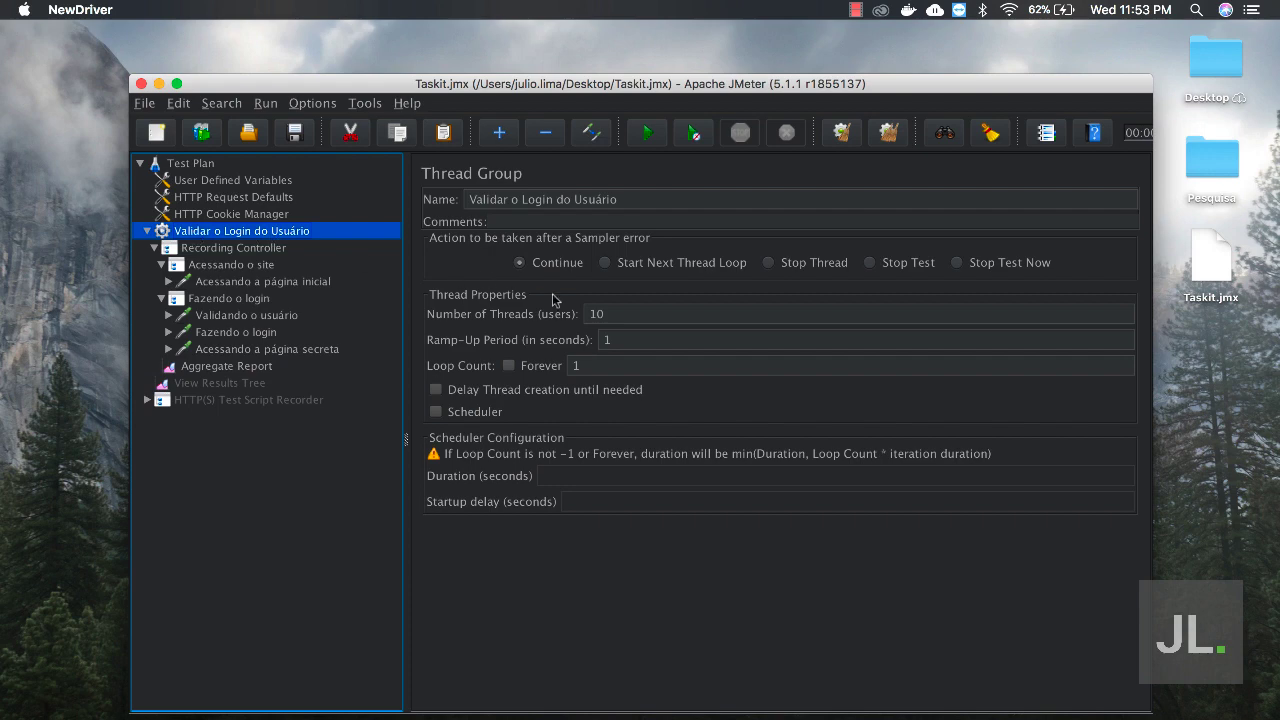
double_click(595, 314)
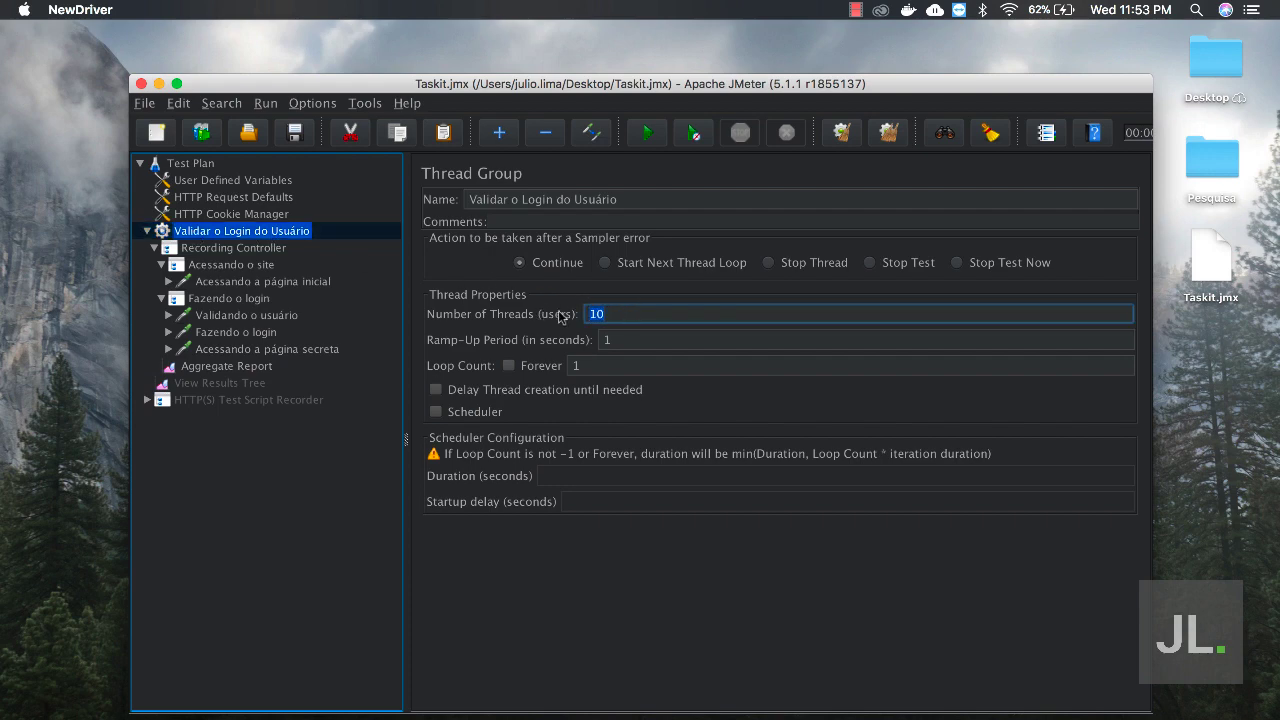
drag(617, 314, 574, 317)
click(287, 320)
Step: Run the test plan locally with the Aggregate Report shown and widen its Label column to read both transactions' results
click(234, 368)
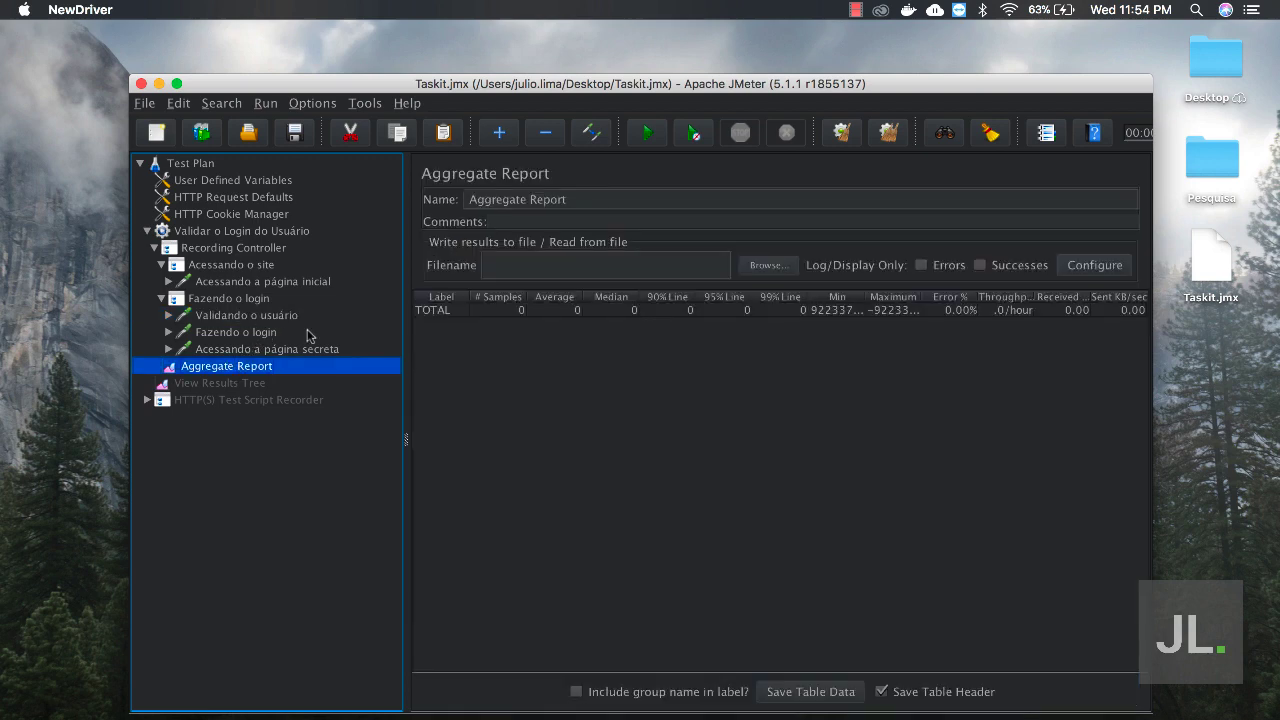
click(646, 135)
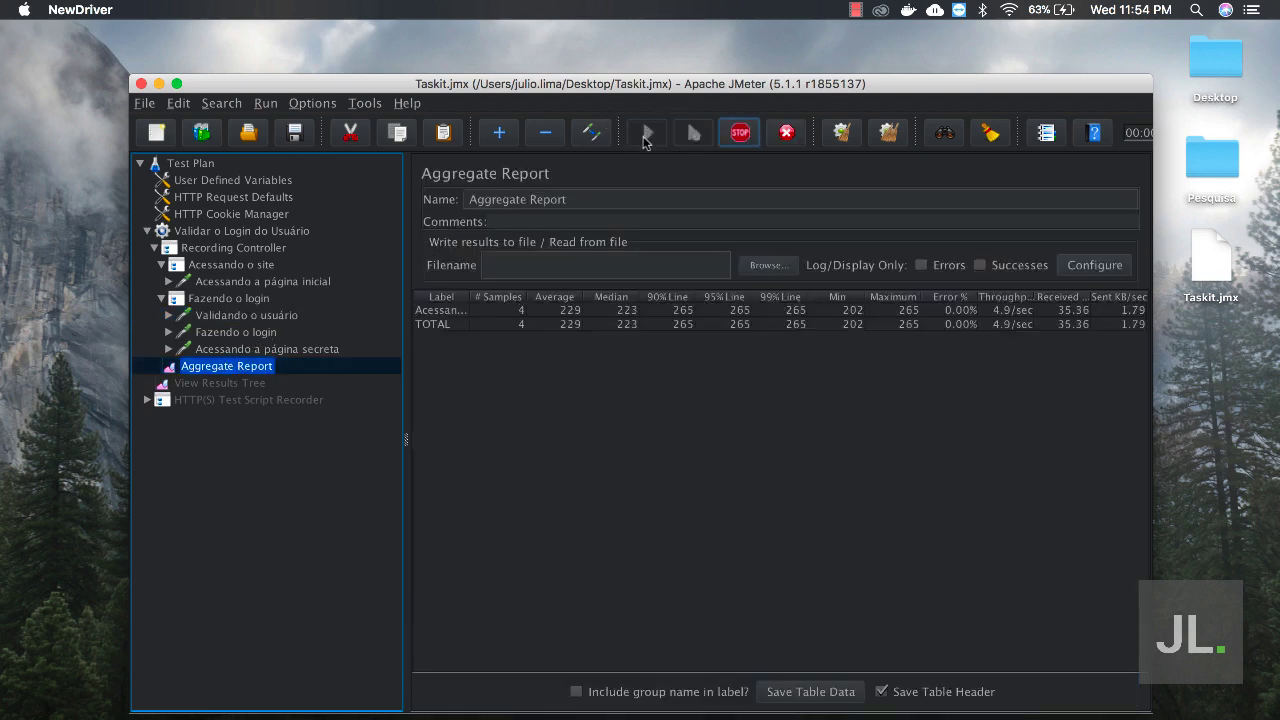
click(517, 312)
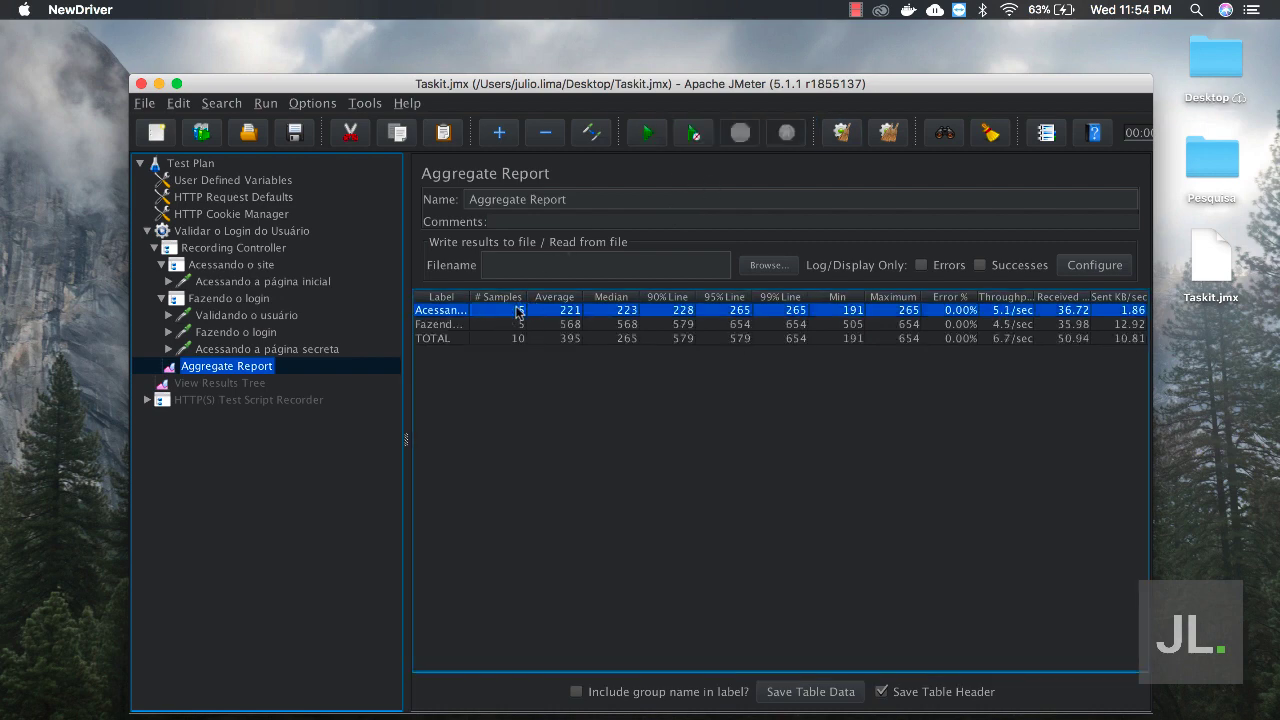
drag(471, 297, 544, 297)
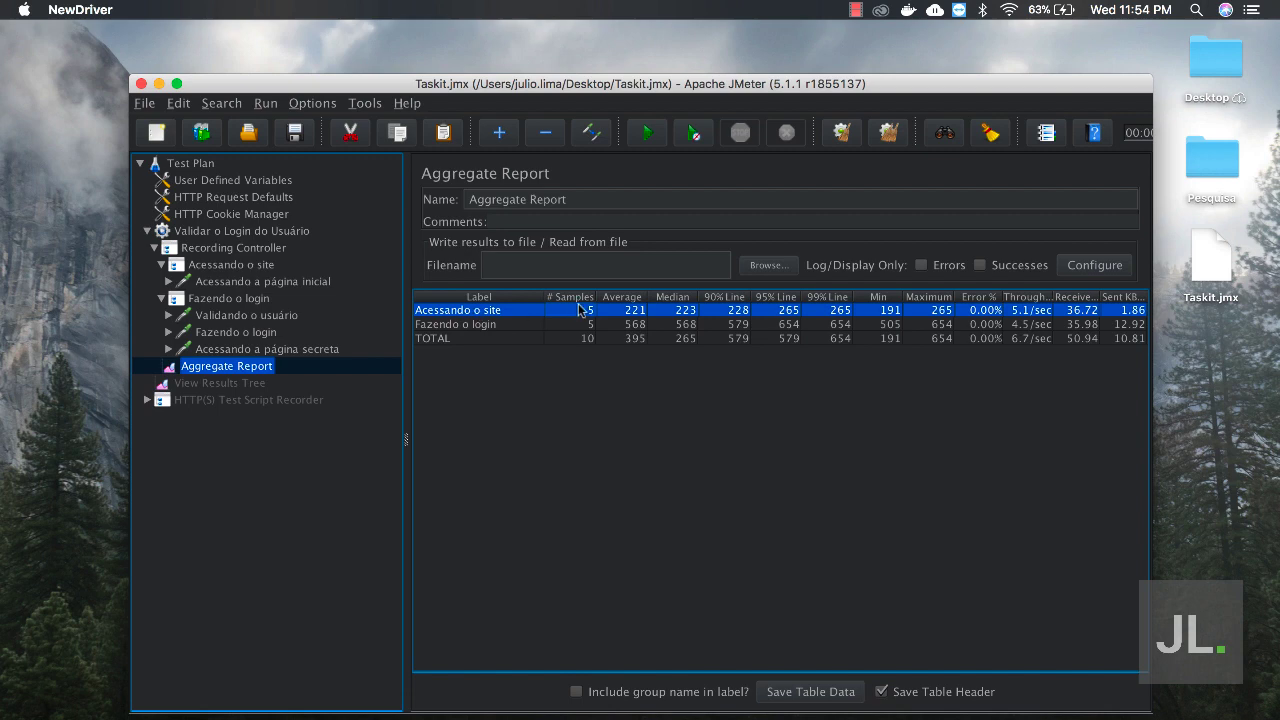
click(494, 327)
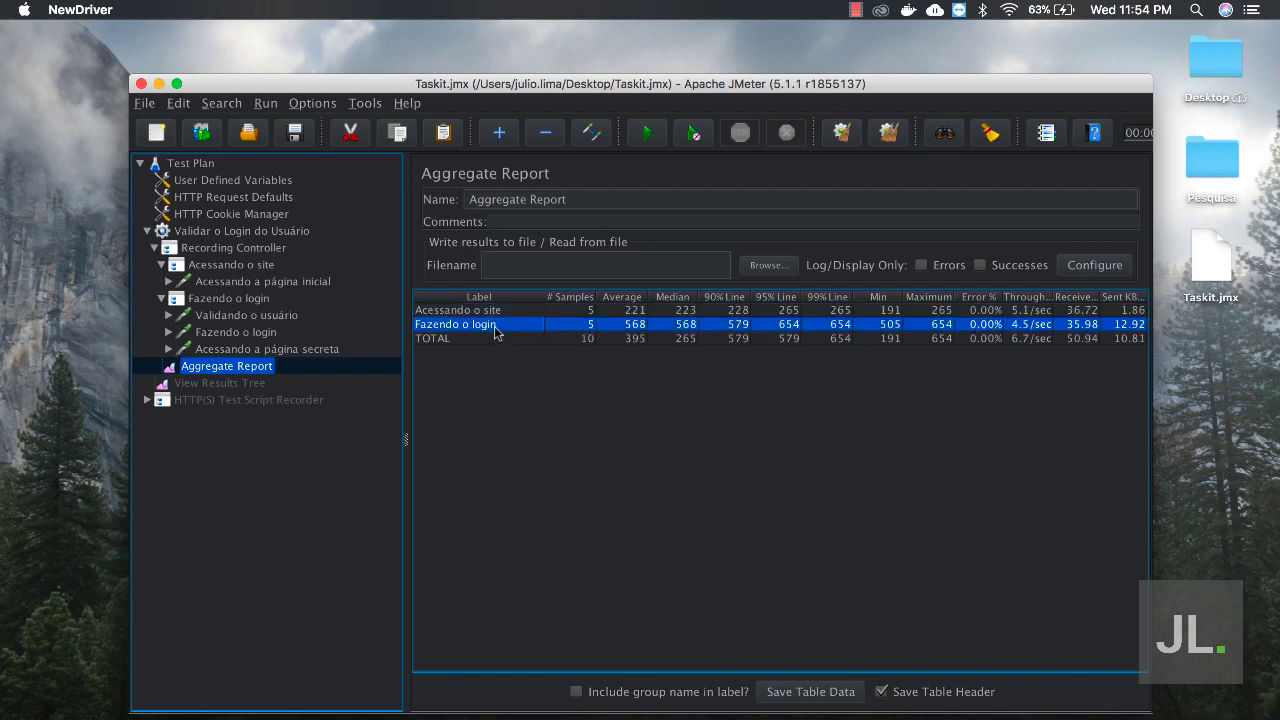
click(576, 314)
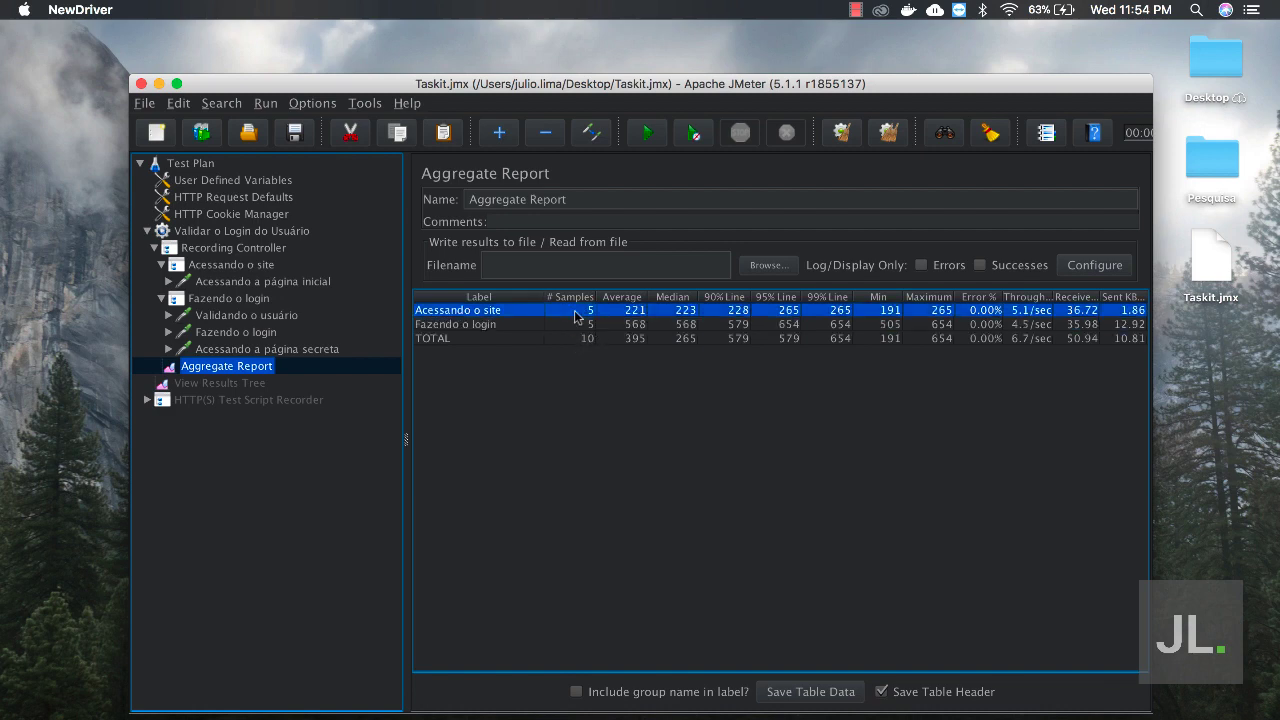
Step: Examine the remote start and remote shutdown options for host 127.0.0.1 without executing any of them
click(267, 106)
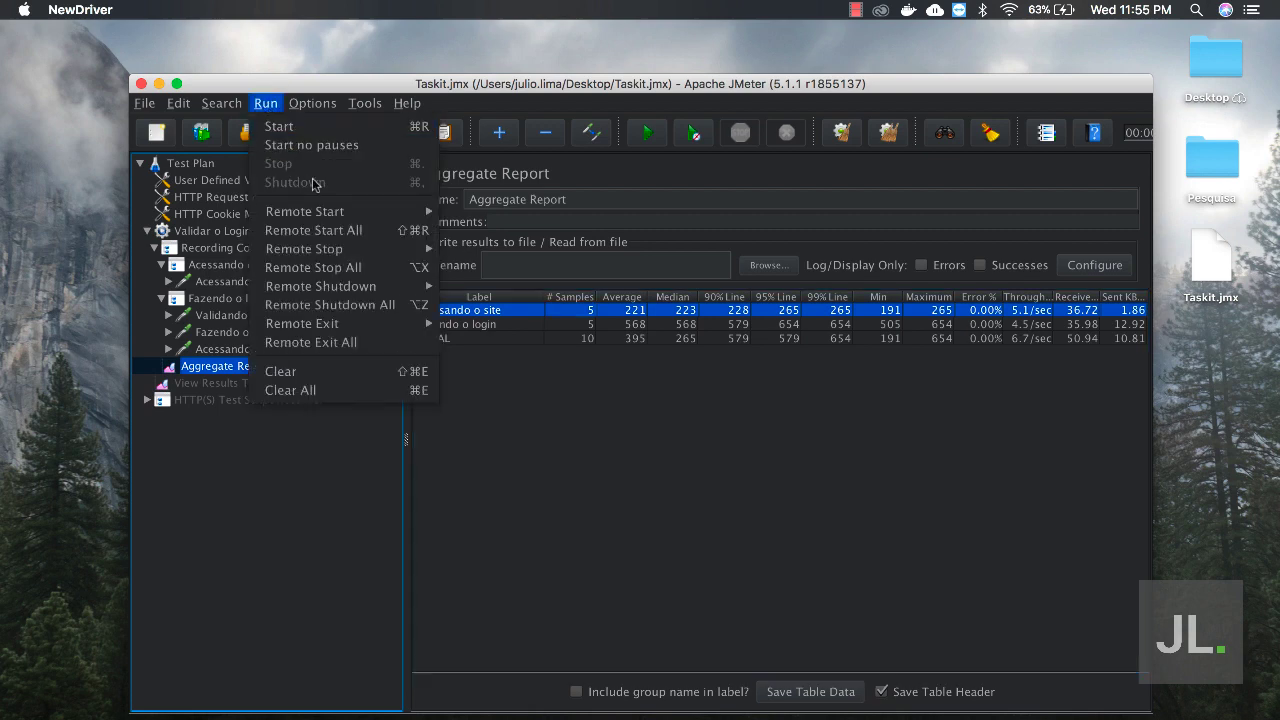
mouse_move(331, 217)
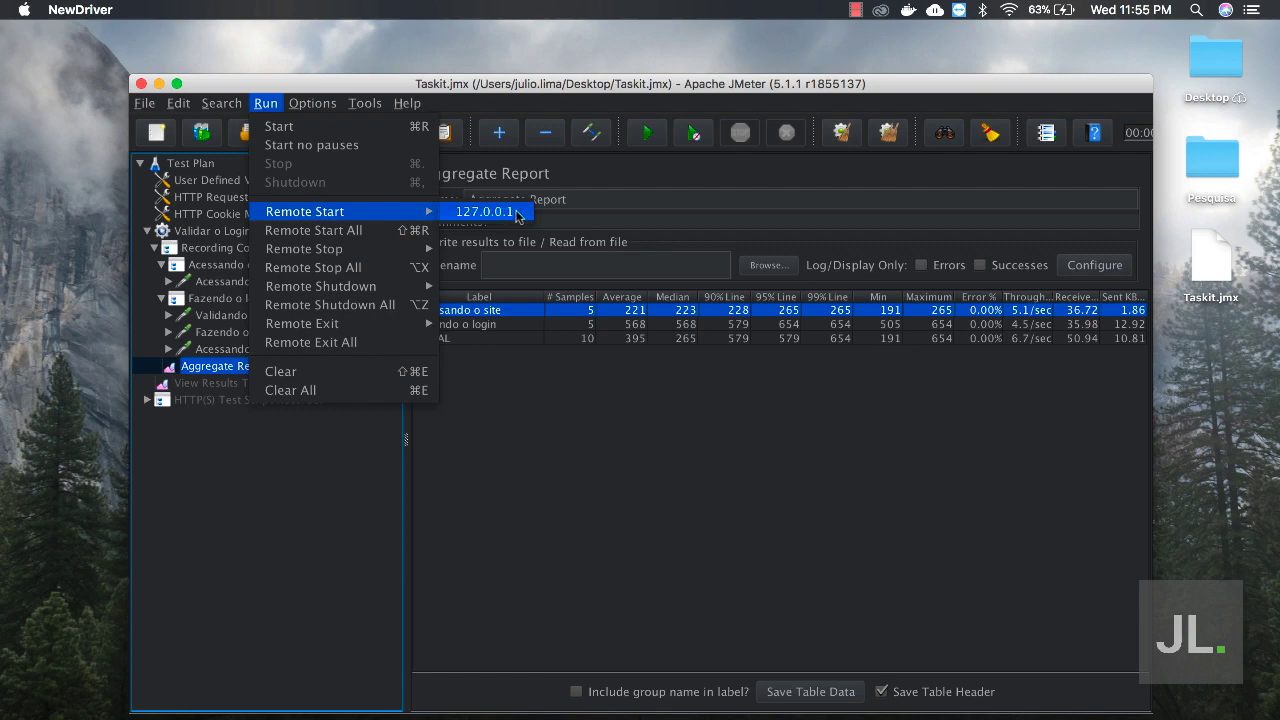
mouse_move(312, 103)
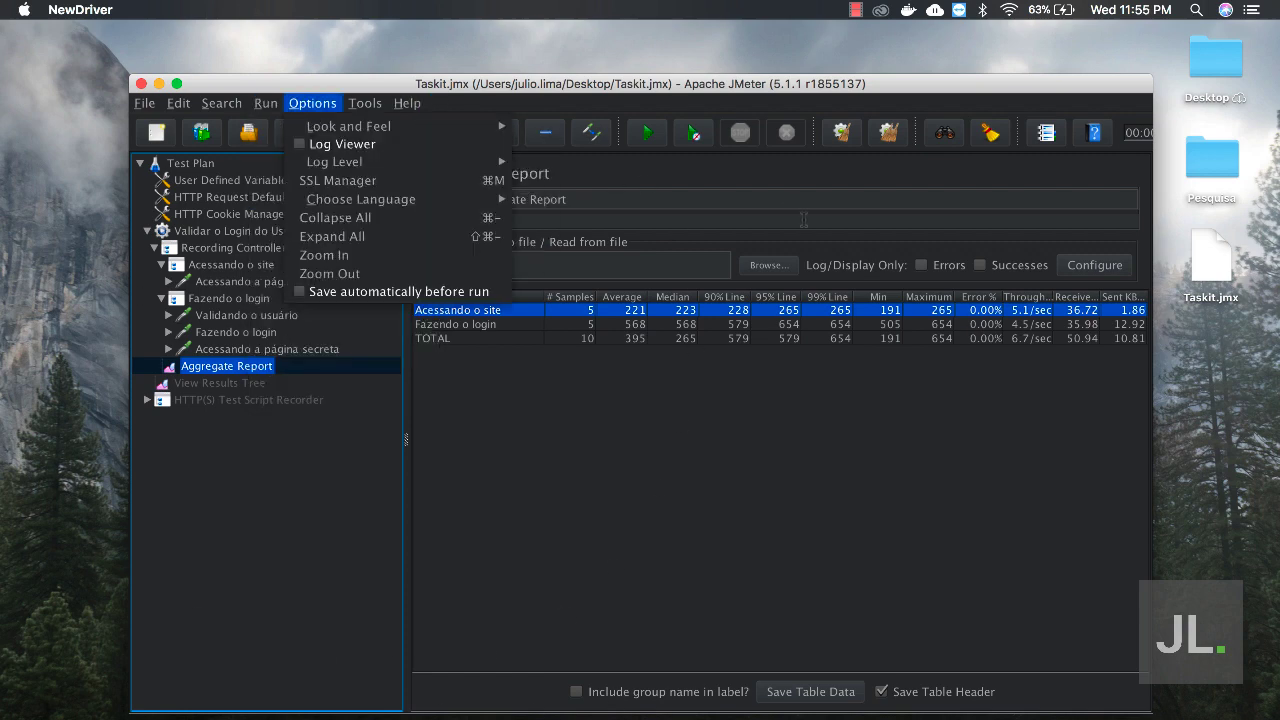
mouse_move(266, 104)
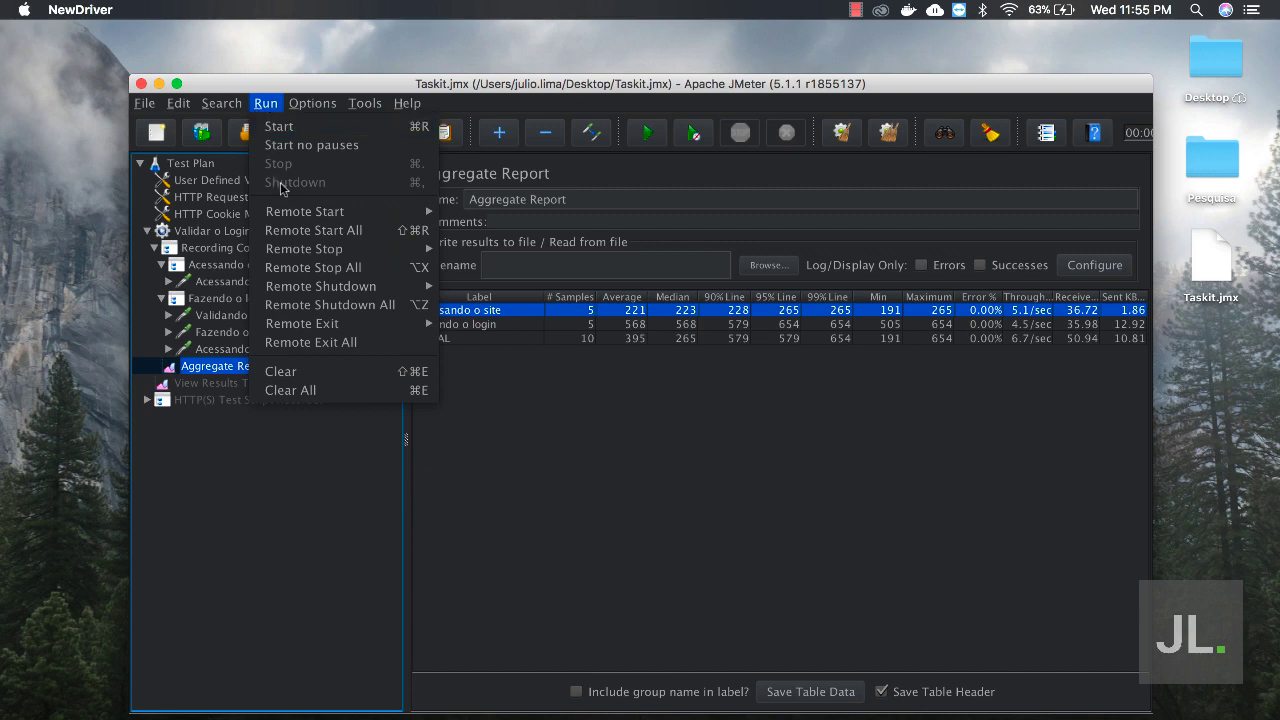
mouse_move(287, 208)
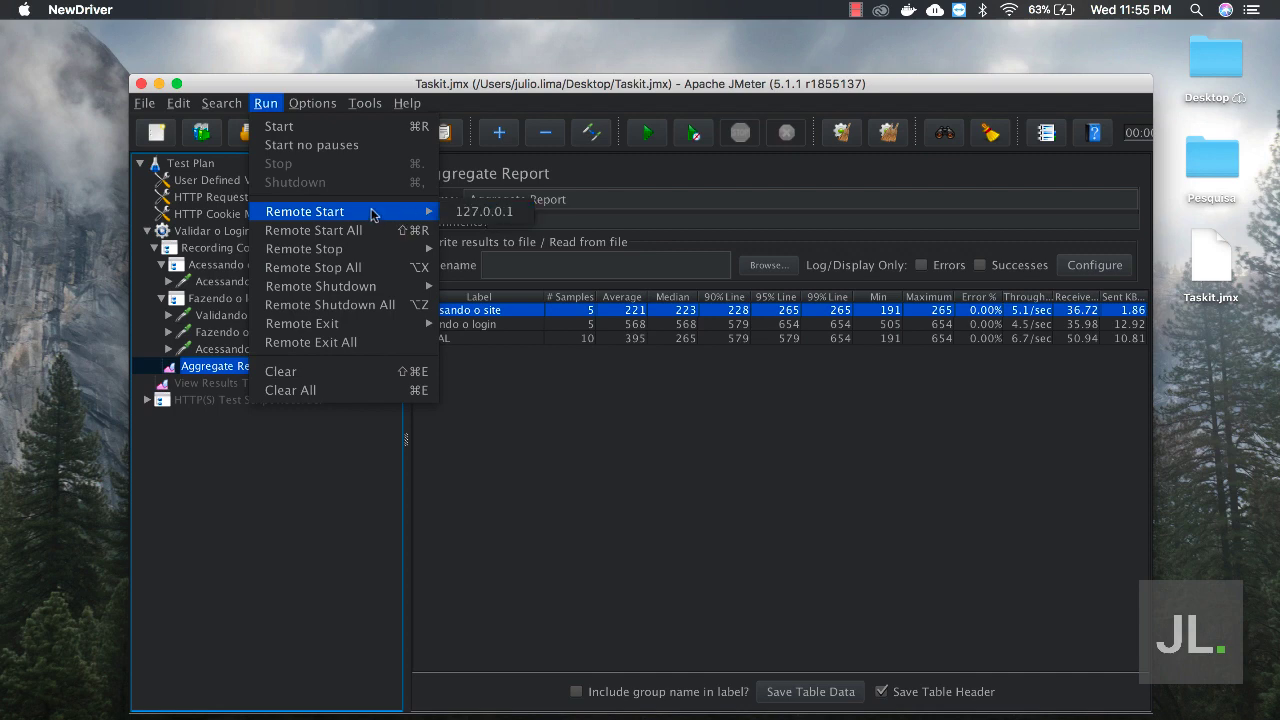
mouse_move(425, 286)
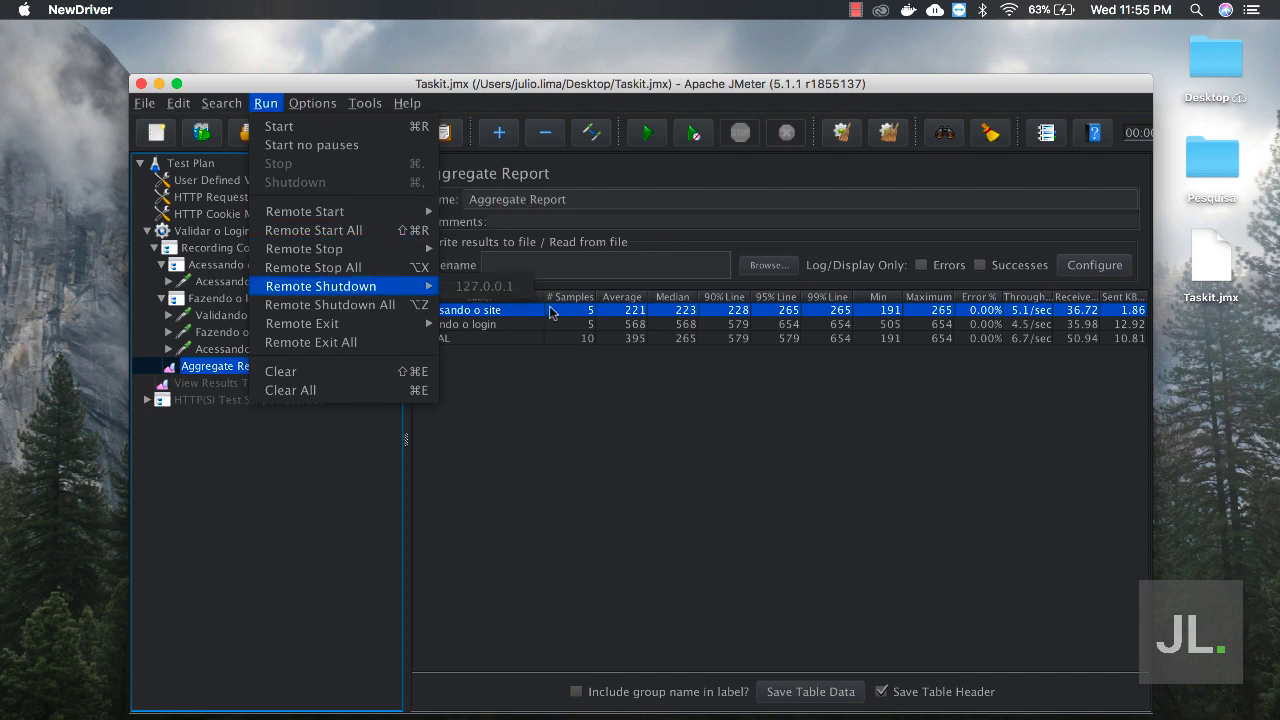
click(670, 463)
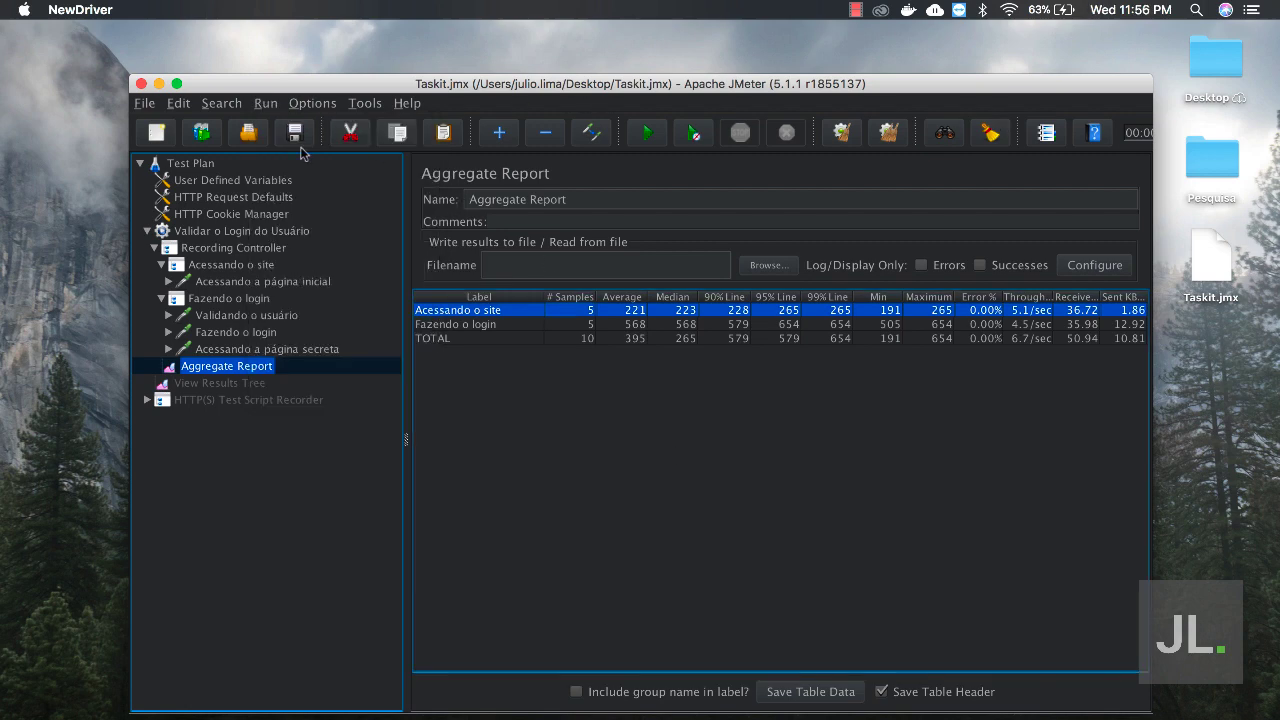
Step: Close JMeter and select the jmeter.properties file in the bin folder in Finder
click(141, 83)
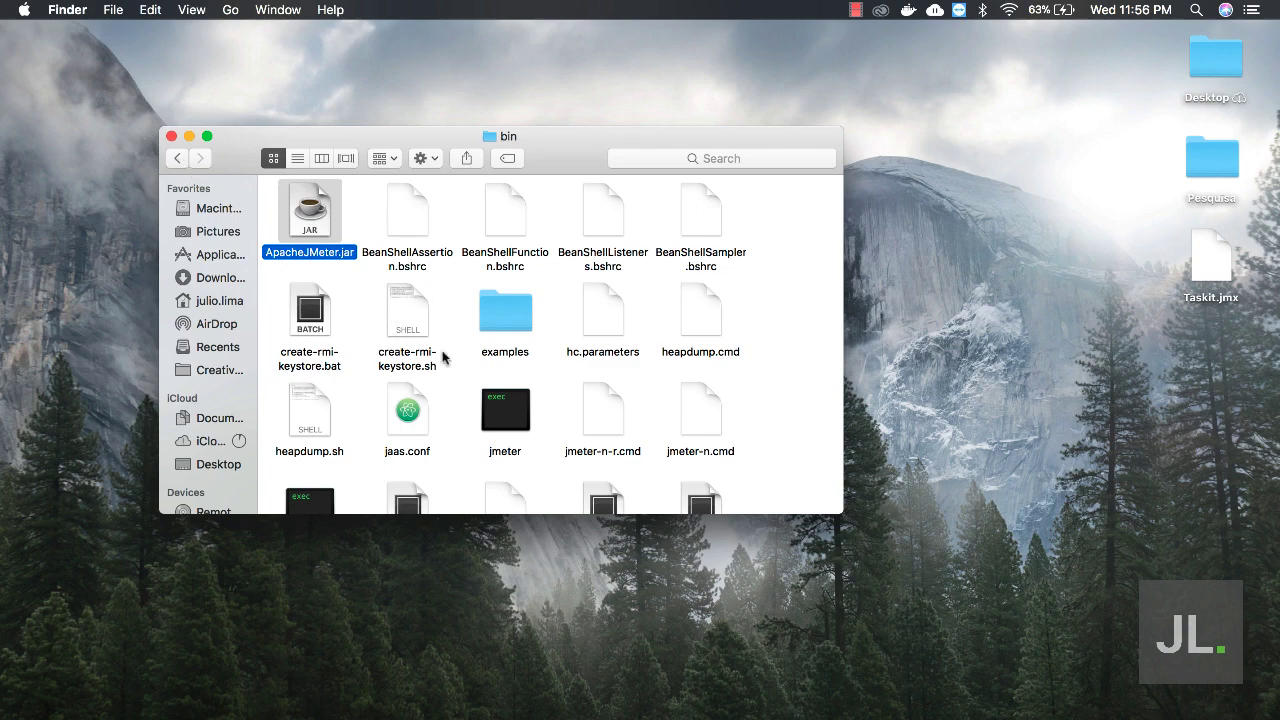
scroll(660, 375, down, 3)
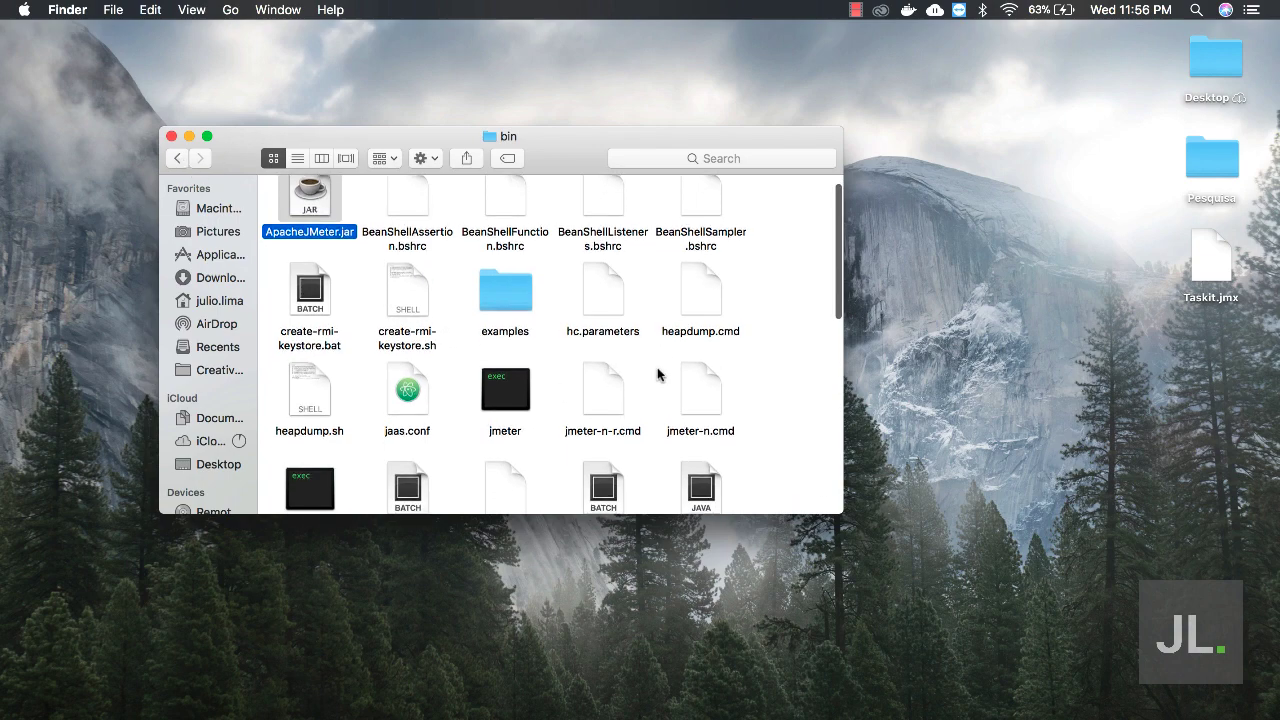
scroll(658, 374, down, 5)
click(702, 347)
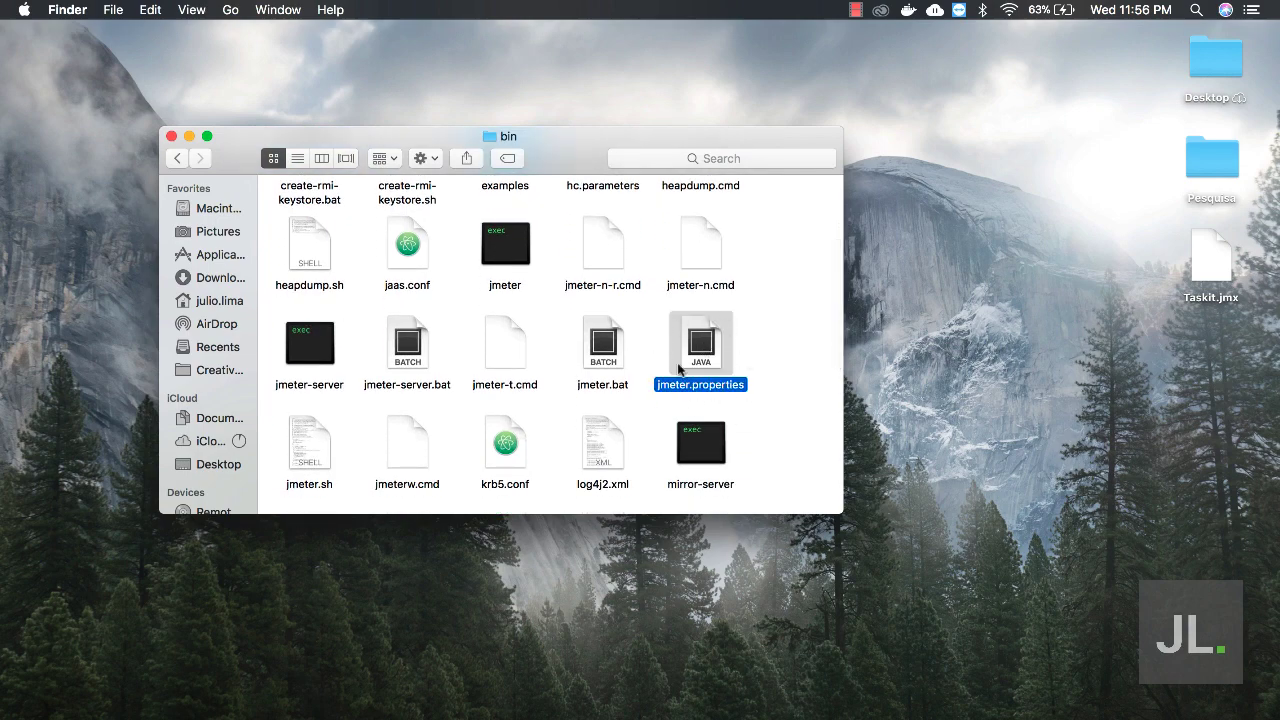
Step: Open the jmeter.properties file from the bin folder in Atom
right_click(691, 363)
mouse_move(736, 383)
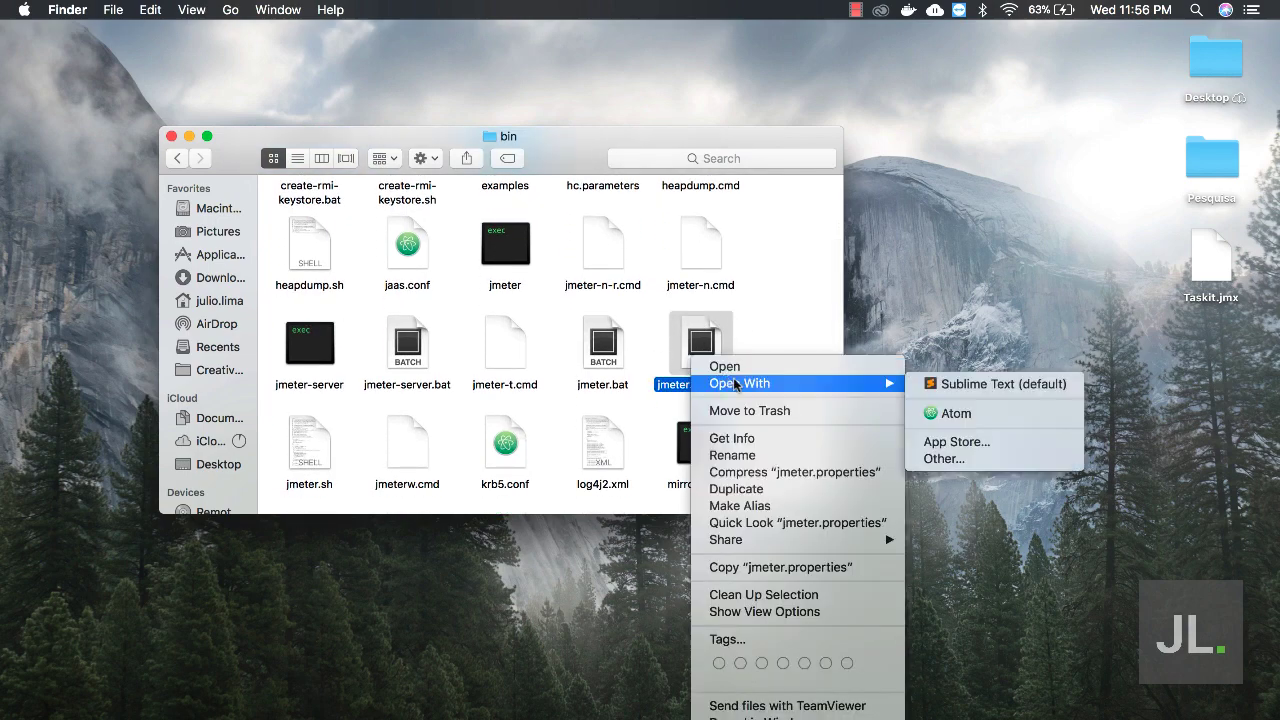
click(955, 413)
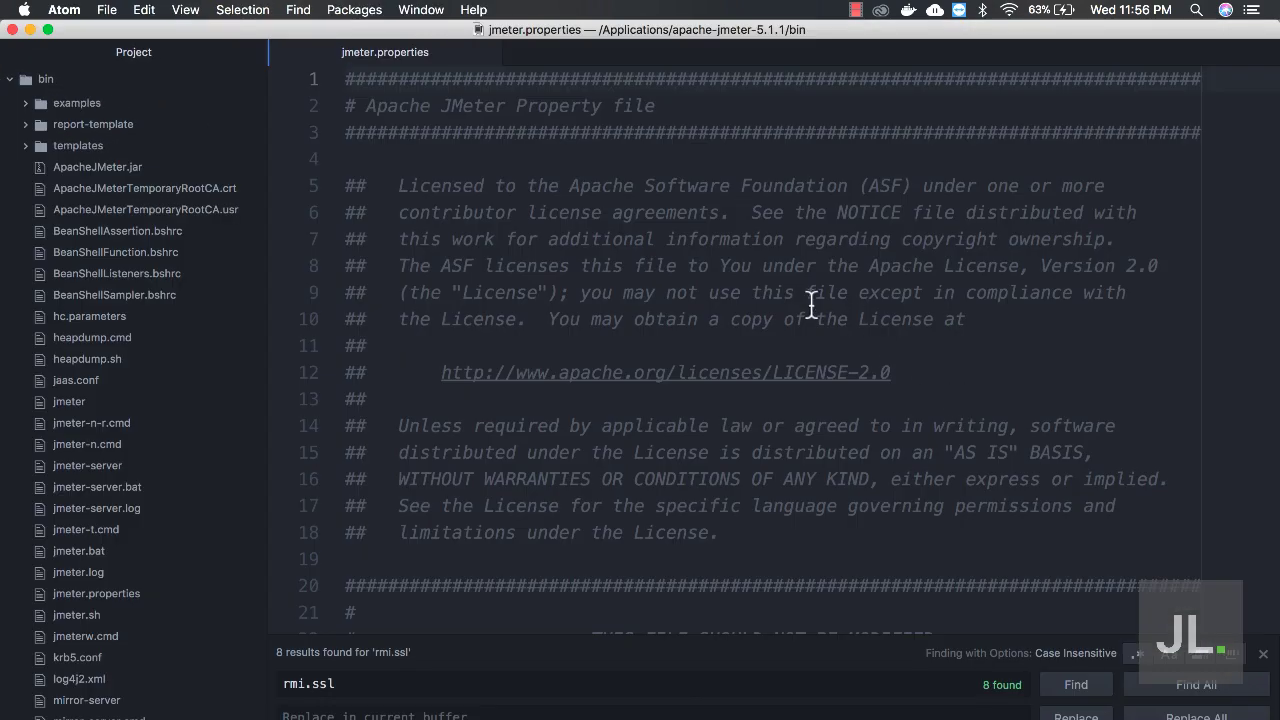
Step: Search the properties file for "remote" and go to the "Remote hosts and RMI configuration" section
click(589, 294)
click(355, 692)
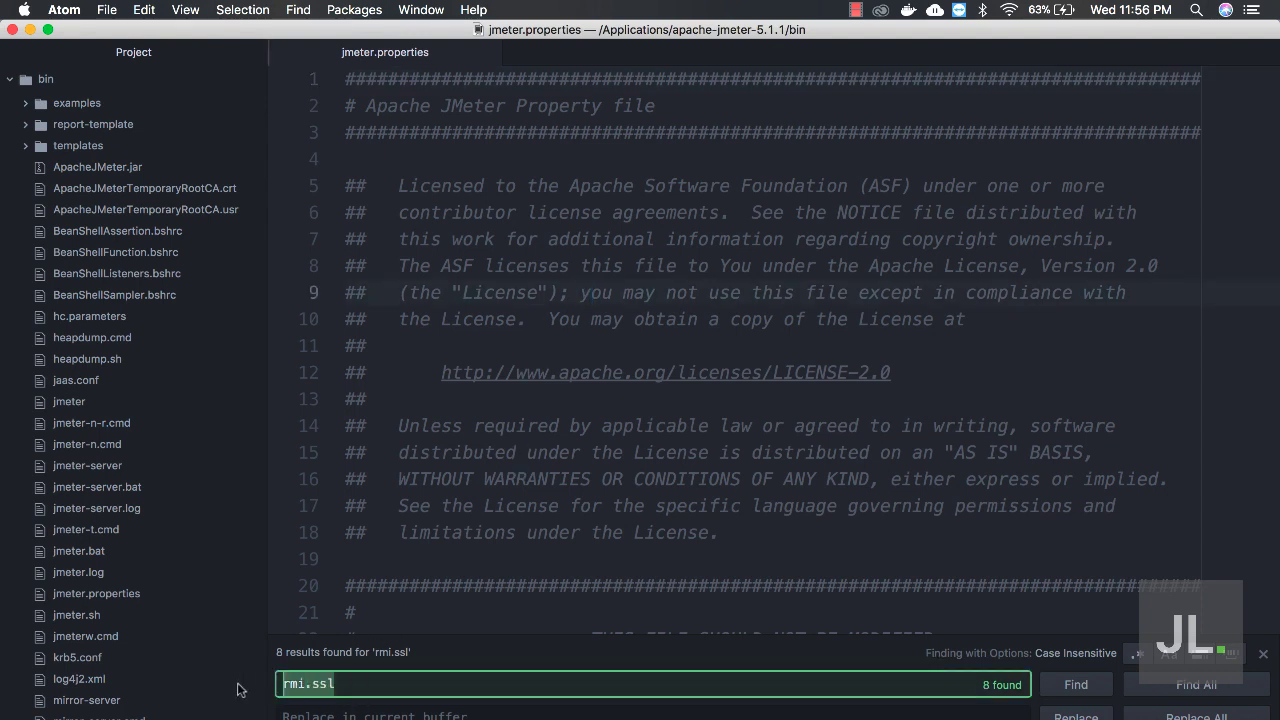
text(remote)
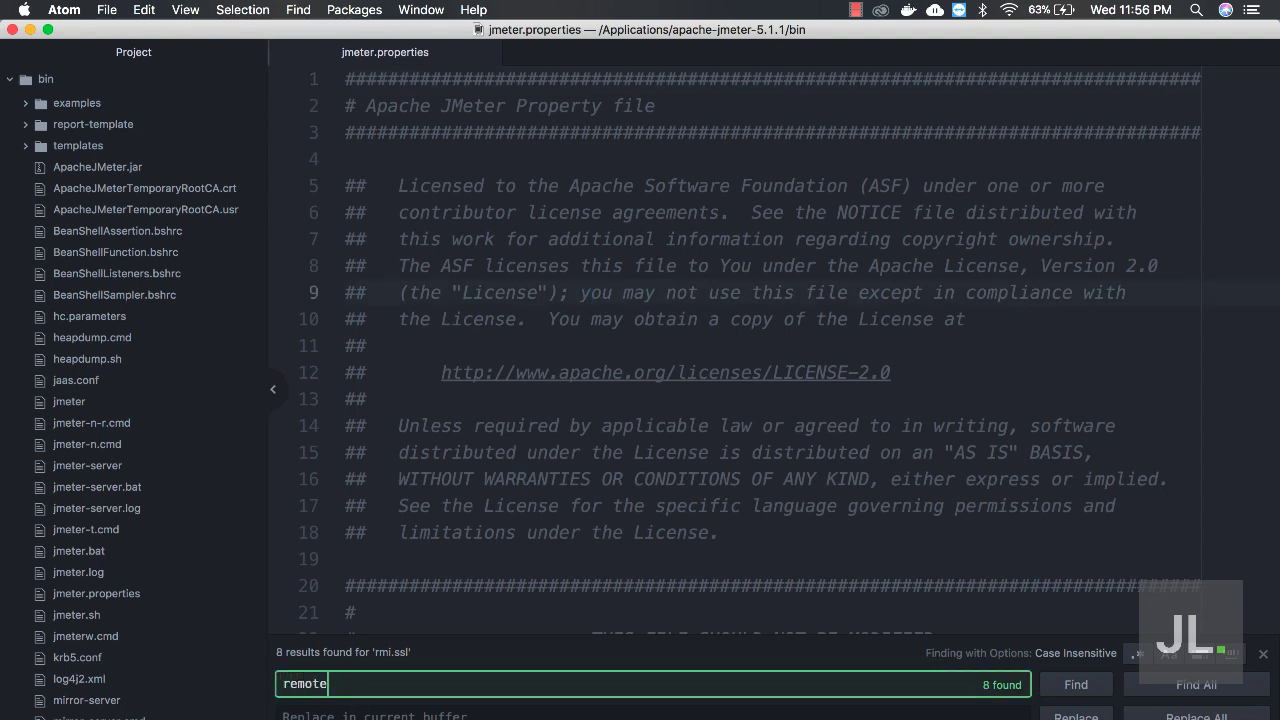
key(Return)
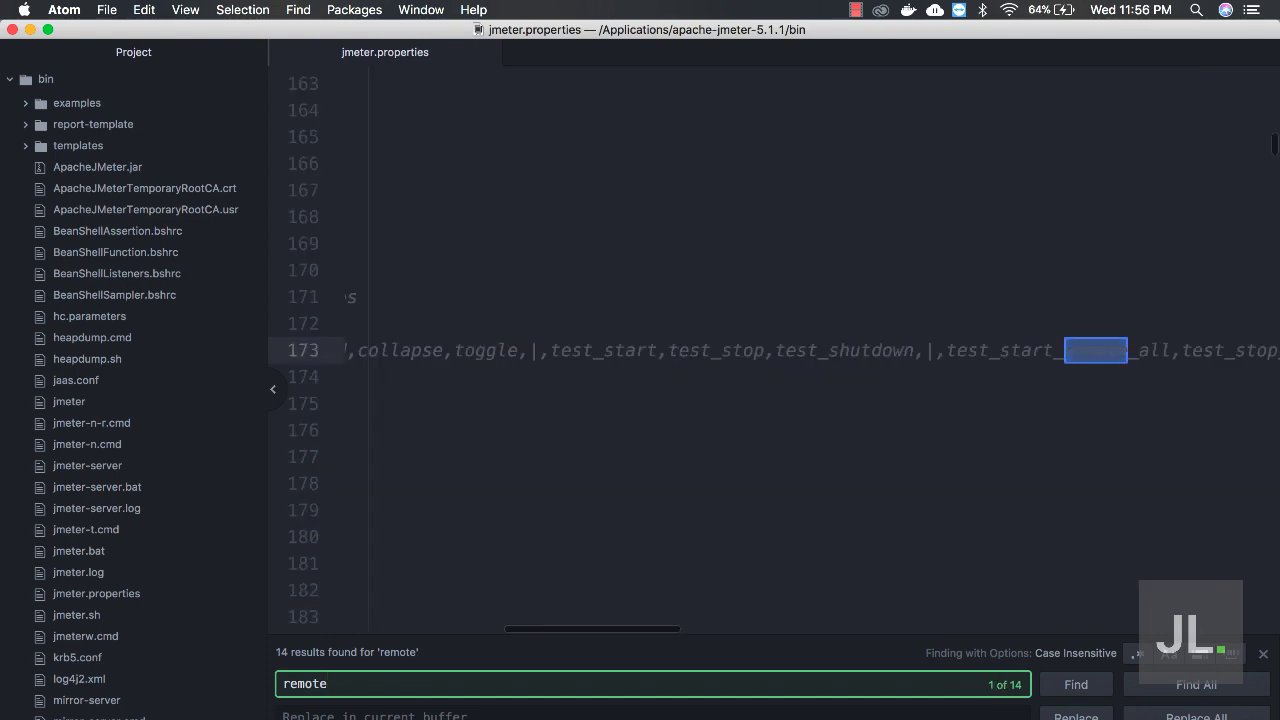
key(Return)
key(Return)
key(Return)
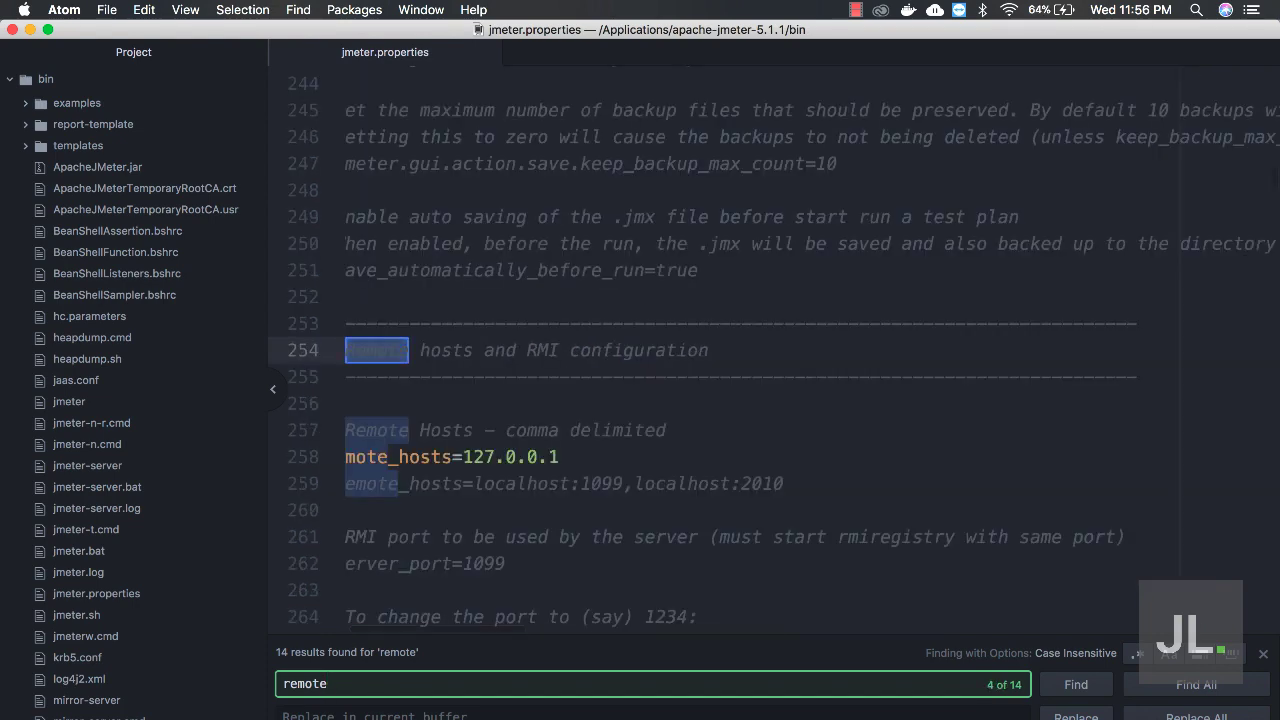
scroll(468, 425, left, 2)
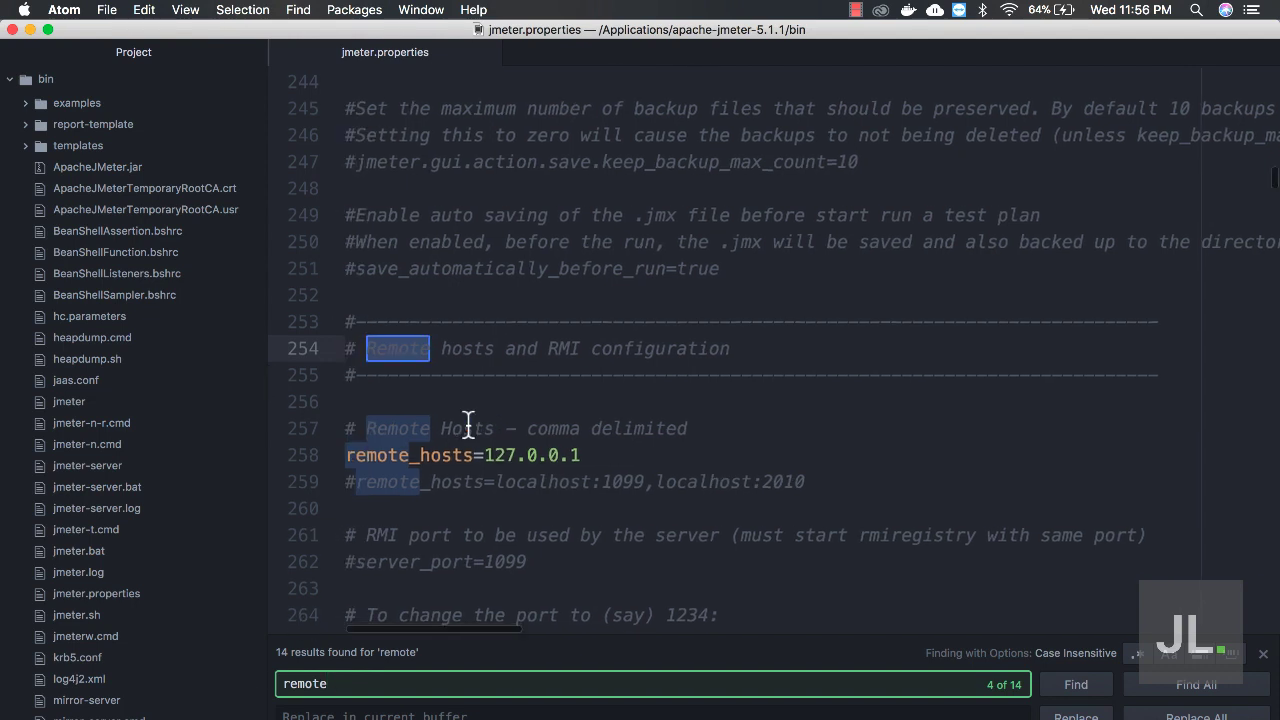
Step: Add a comma after 127.0.0.1 in the remote_hosts property on line 258 to prepare for another host
click(399, 455)
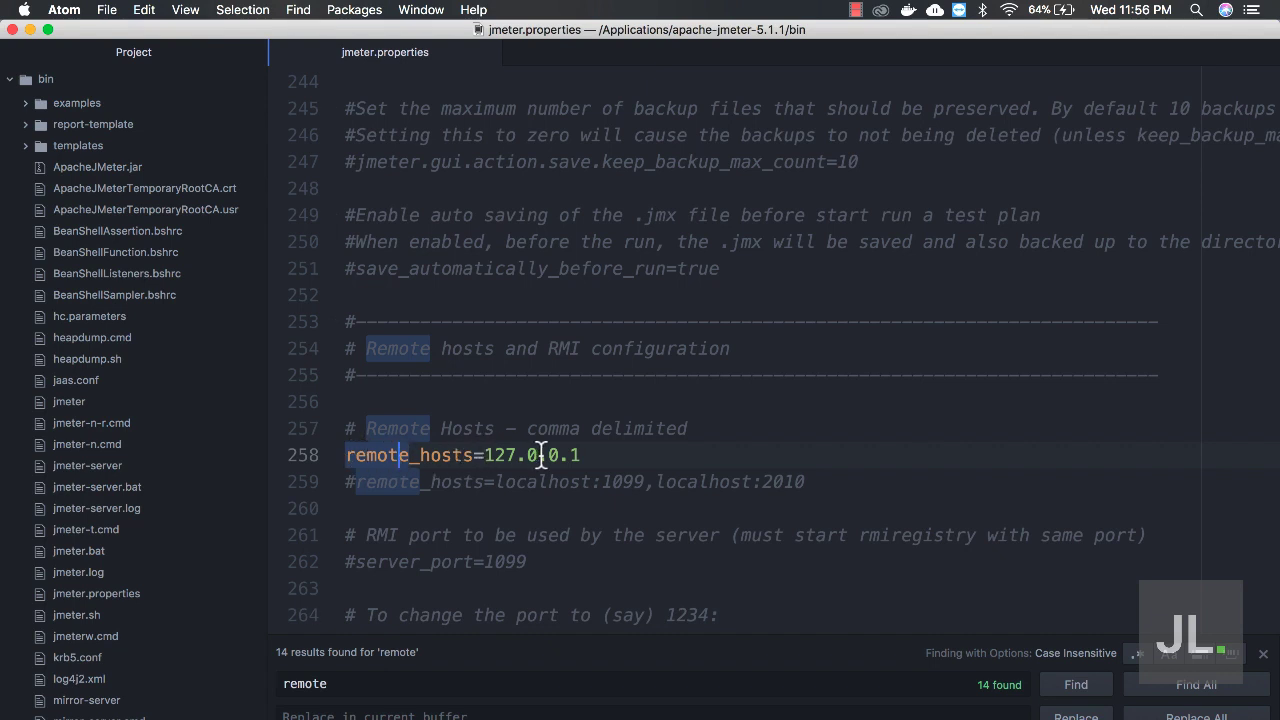
drag(482, 455, 605, 453)
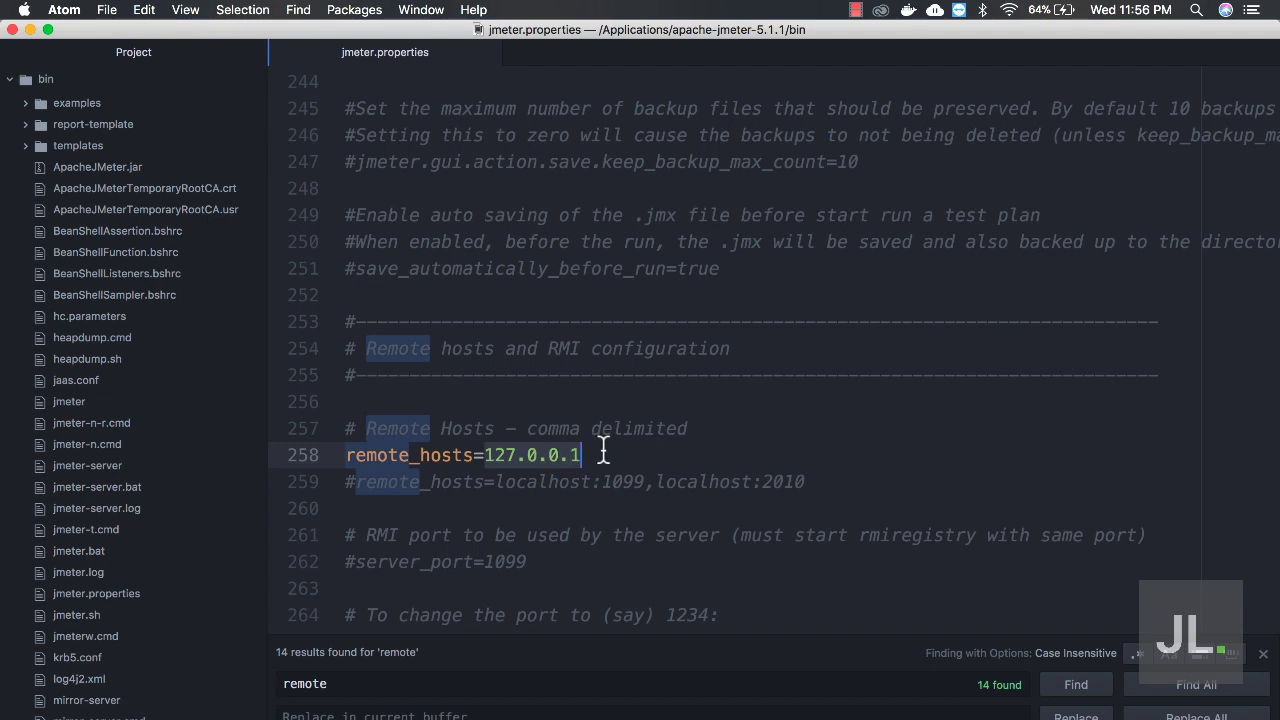
click(603, 453)
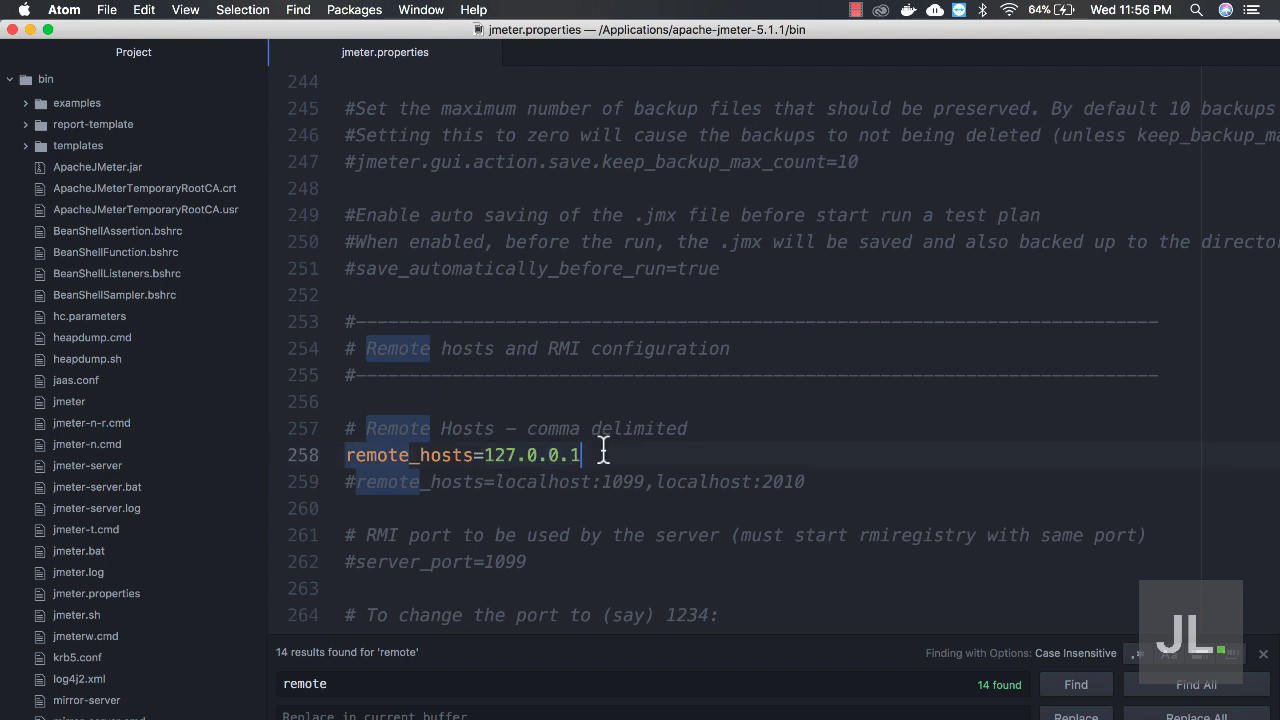
text(,)
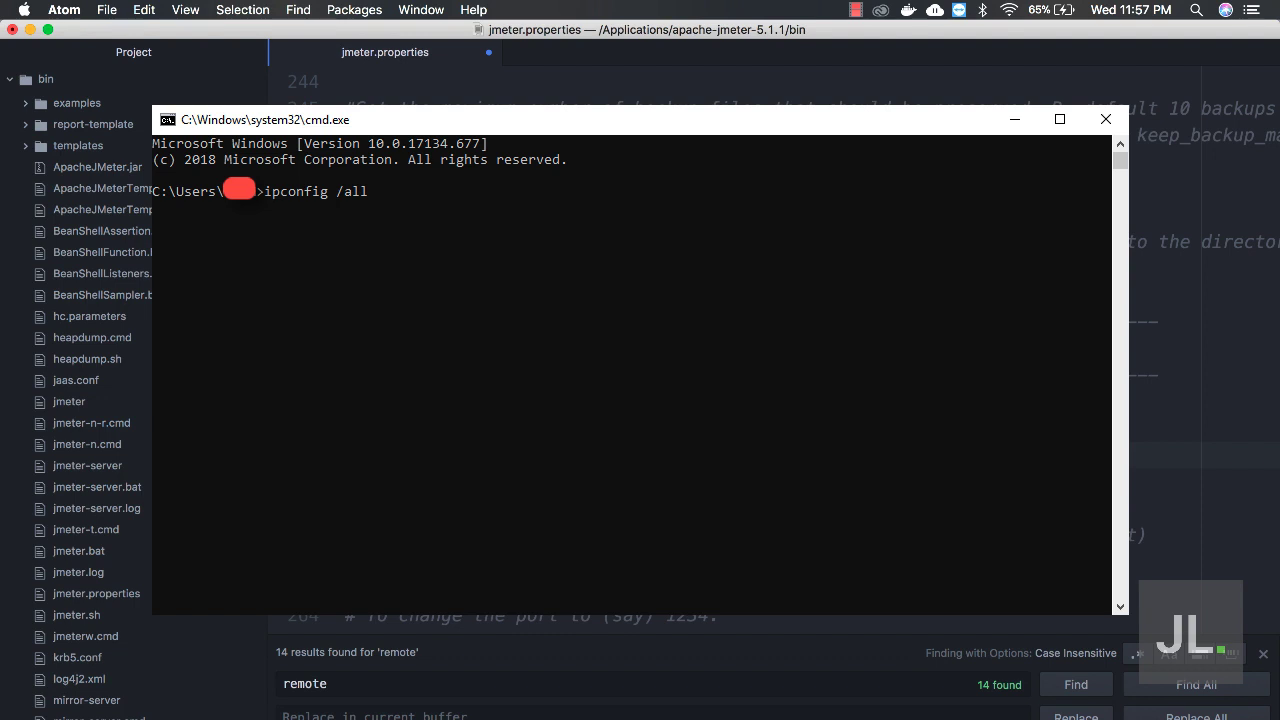
Step: Run ipconfig /all in the Windows command prompt to look up the Wi-Fi adapter's IPv4 address
text(all)
key(Escape)
key(Return)
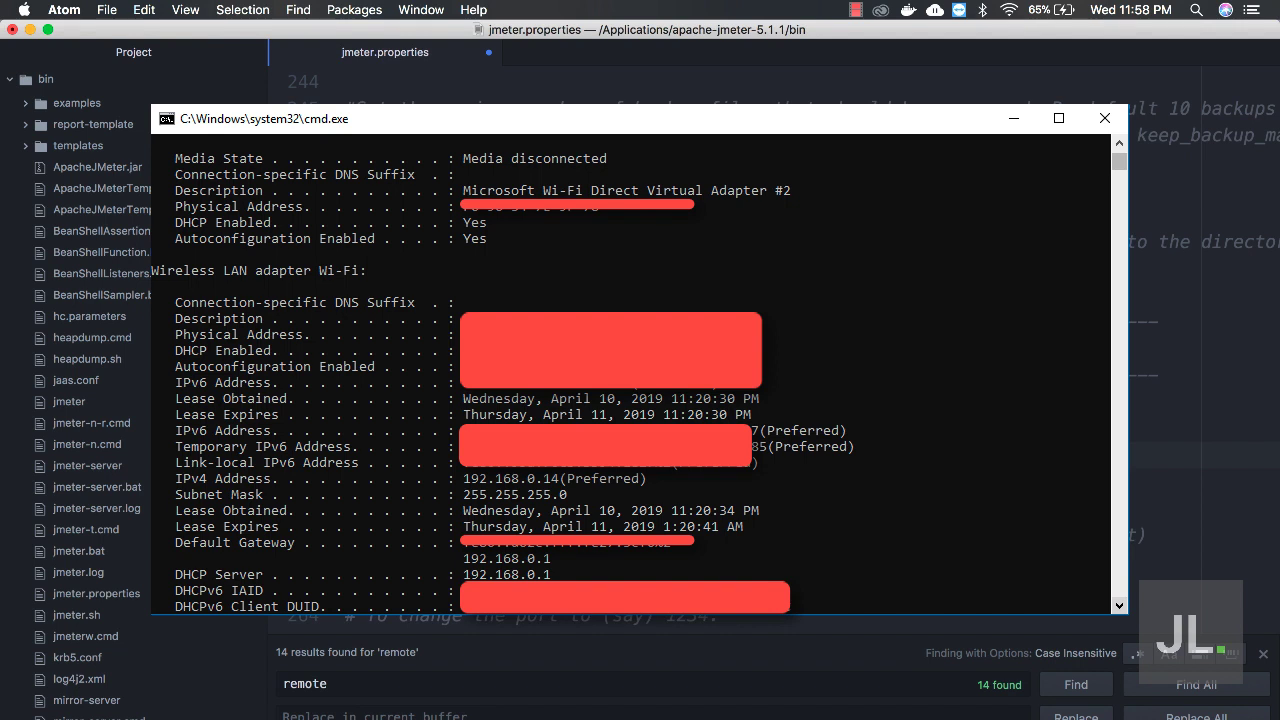
Step: Switch to iTerm2, run ifconfig and look up the Mac's IPv4 address in the en0 interface's entry
key(super+Tab)
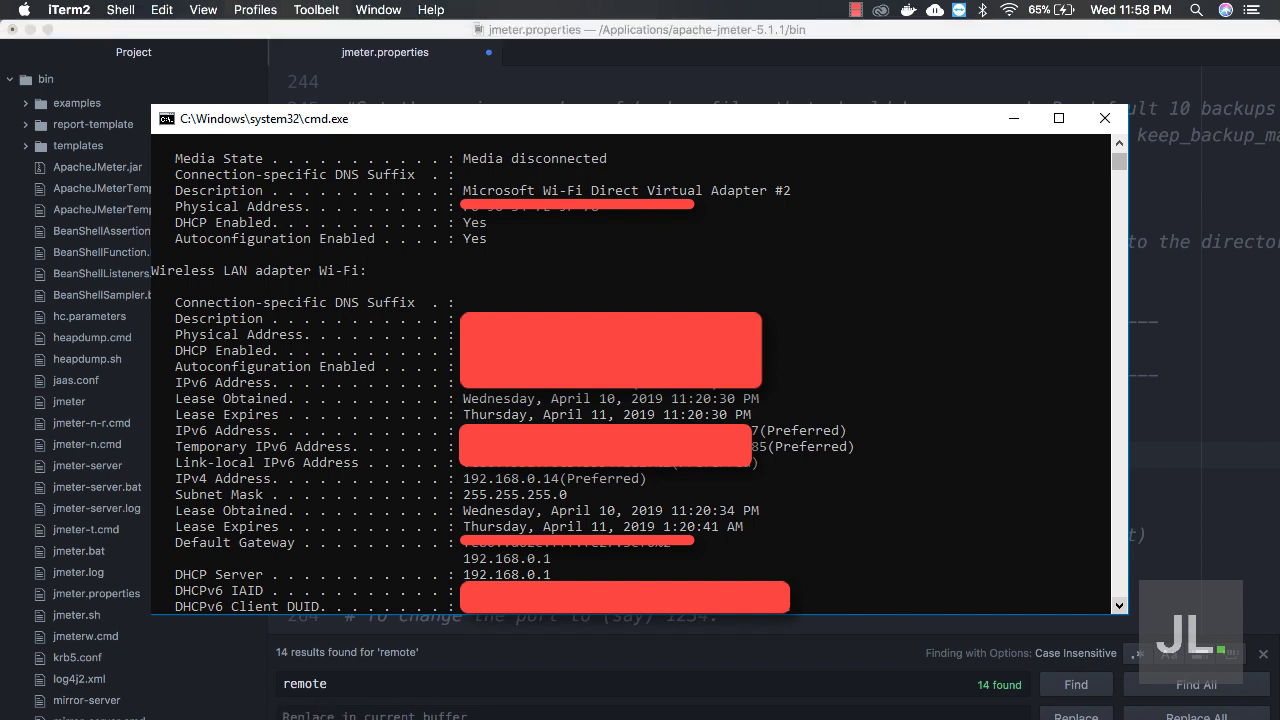
text(ifconfig)
key(Return)
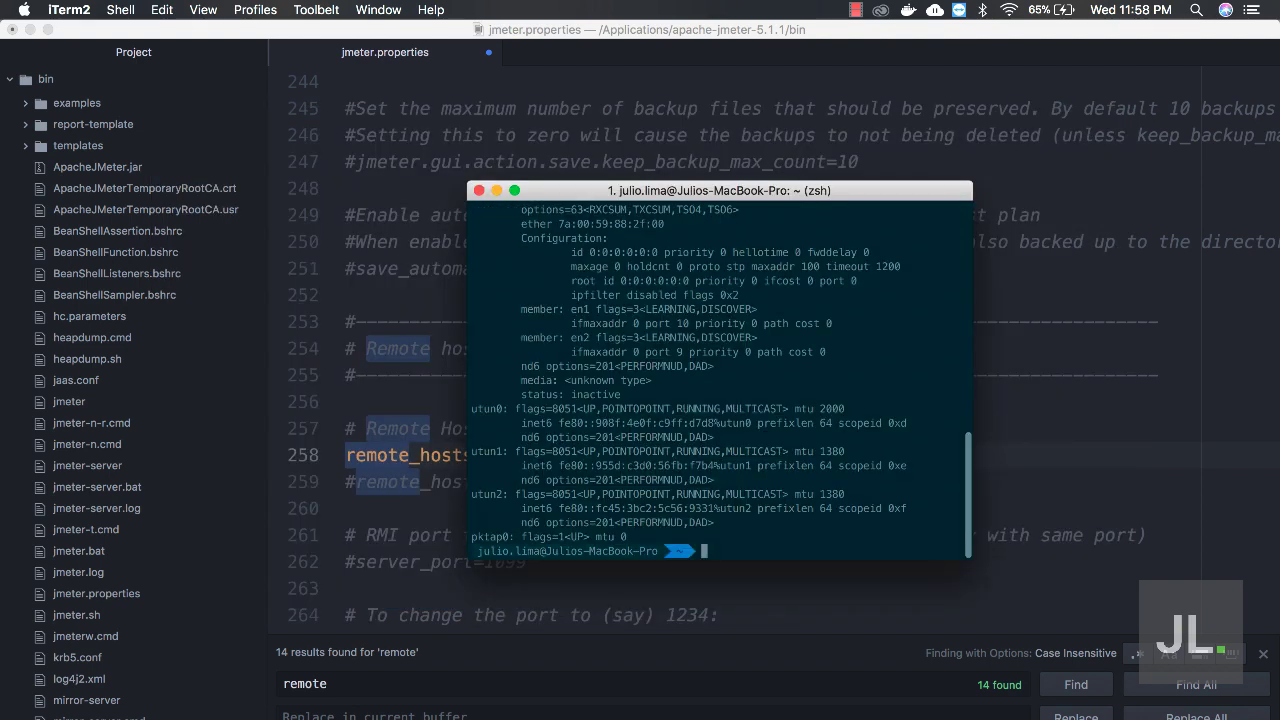
scroll(657, 330, up, 8)
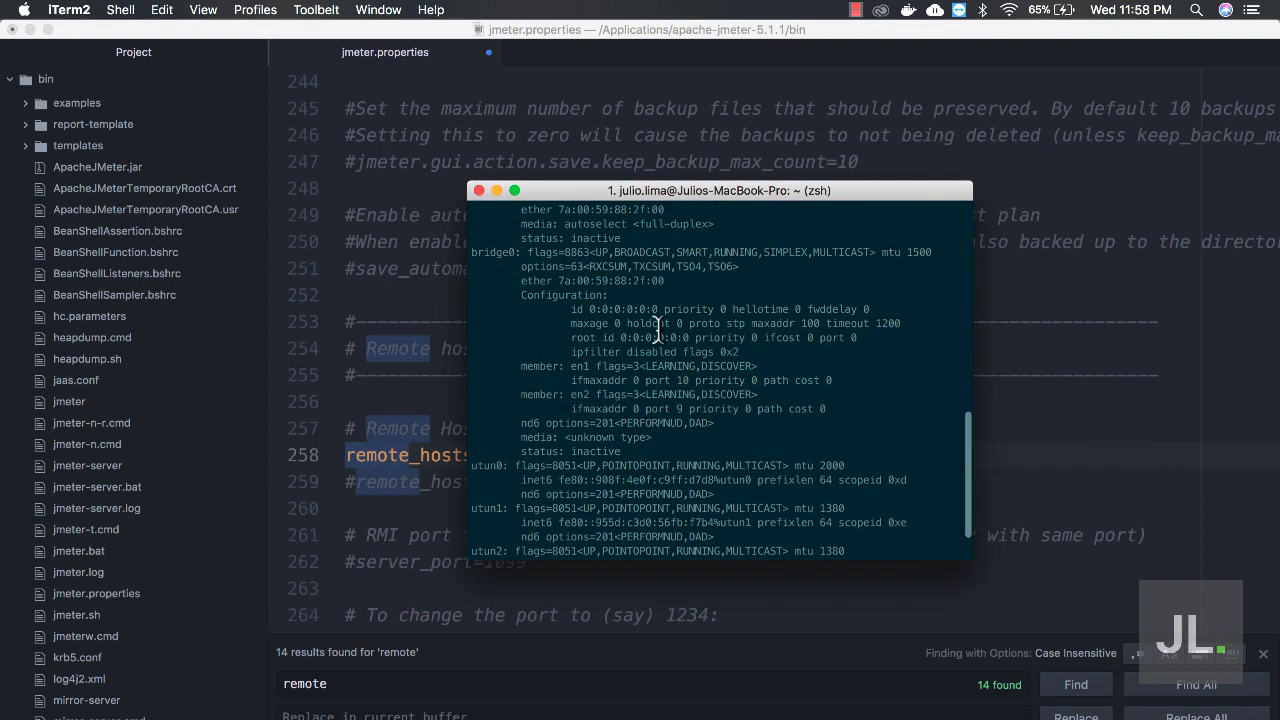
scroll(657, 330, up, 8)
scroll(657, 330, up, 5)
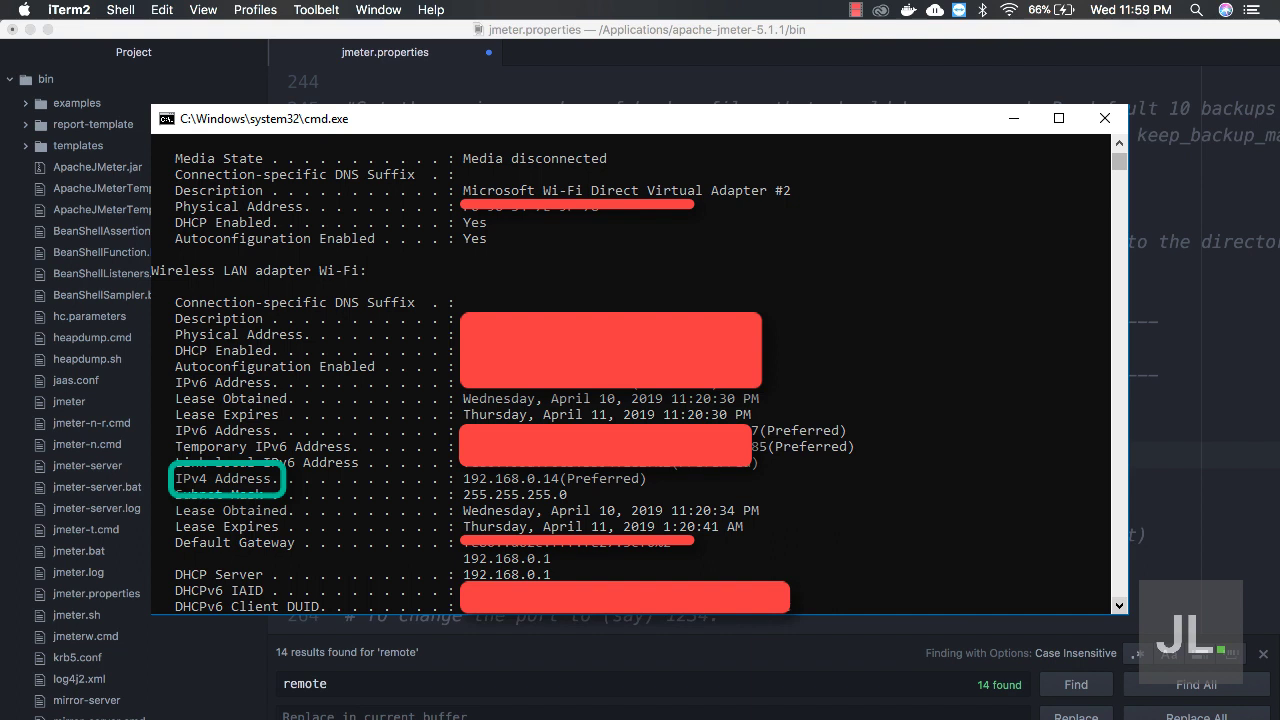
Step: Switch back to Atom and add 192.168.0.14 as the second host in the remote_hosts property
key(super+Tab)
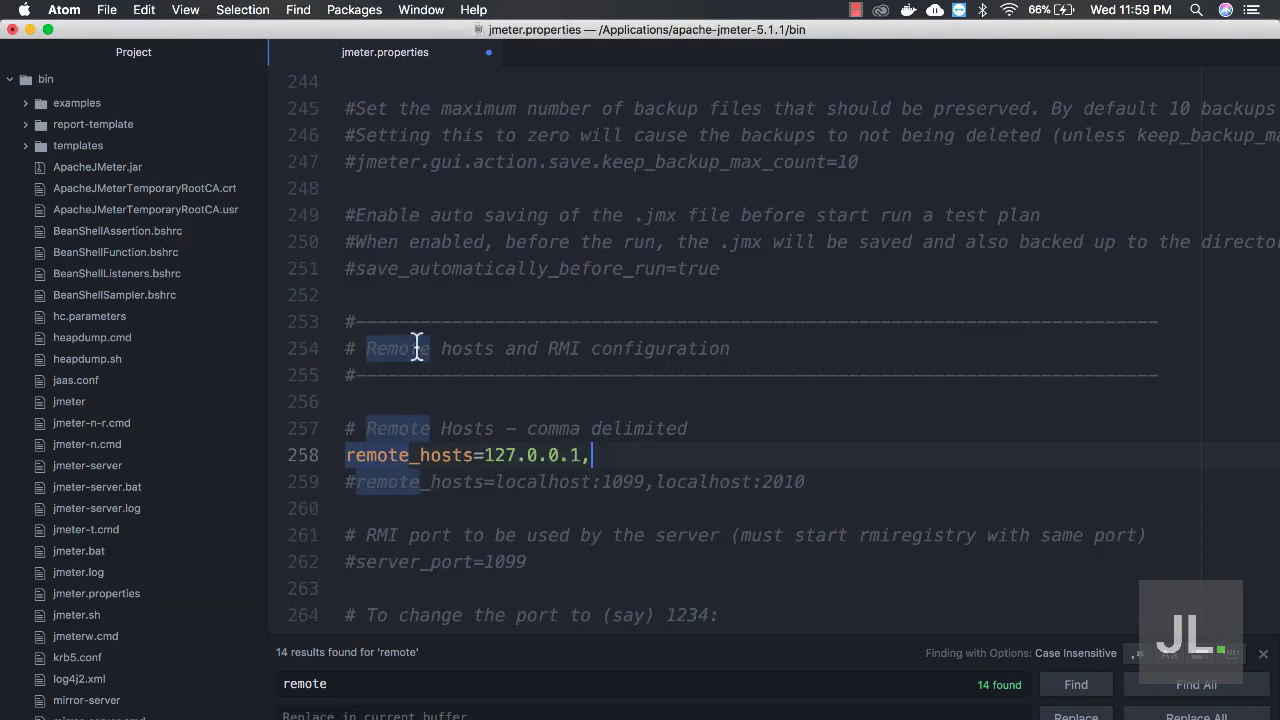
text(,192,)
key(BackSpace)
text(.168)
text(.0.)
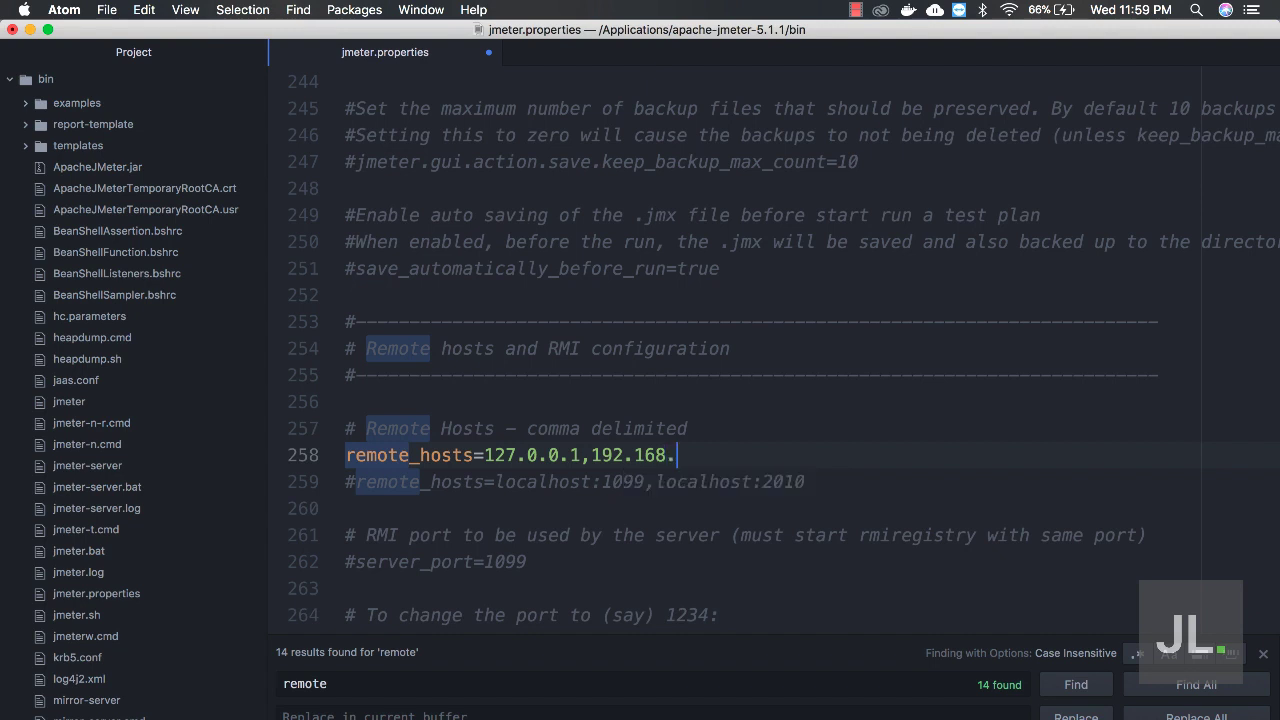
text(14)
Step: Copy the Mac's address 192.168.0.11 from the ifconfig output in iTerm2 and replace 127.0.0.1 with it in Atom's remote_hosts property
drag(484, 455, 579, 452)
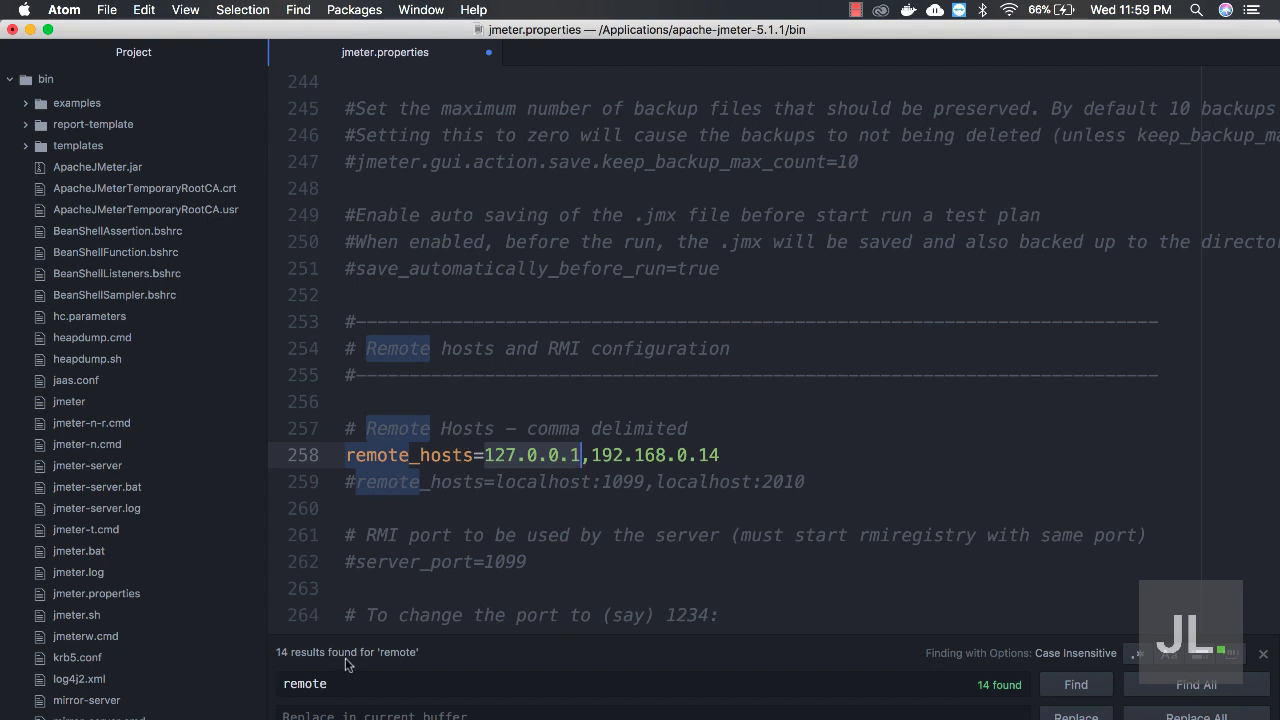
key(super+Tab)
mouse_move(623, 394)
mouse_down()
mouse_move(551, 394)
mouse_move(626, 393)
mouse_move(598, 391)
mouse_up()
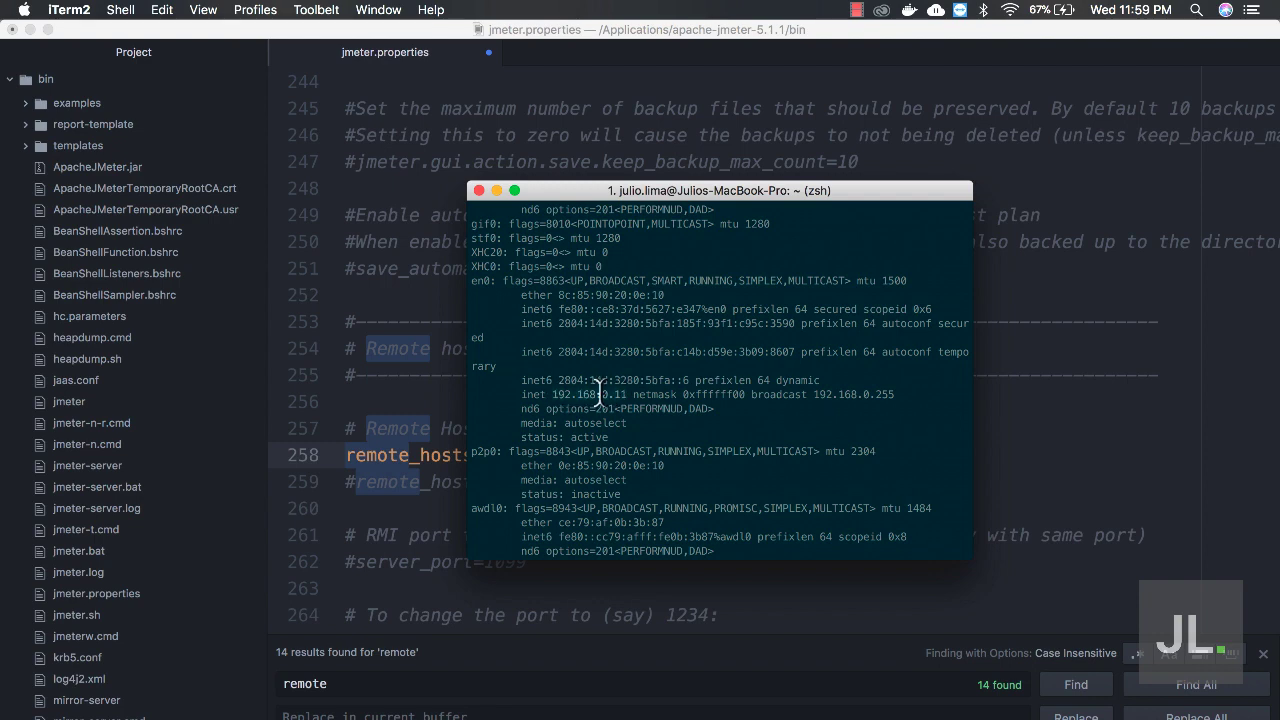
right_click(598, 393)
click(617, 523)
key(super+Tab)
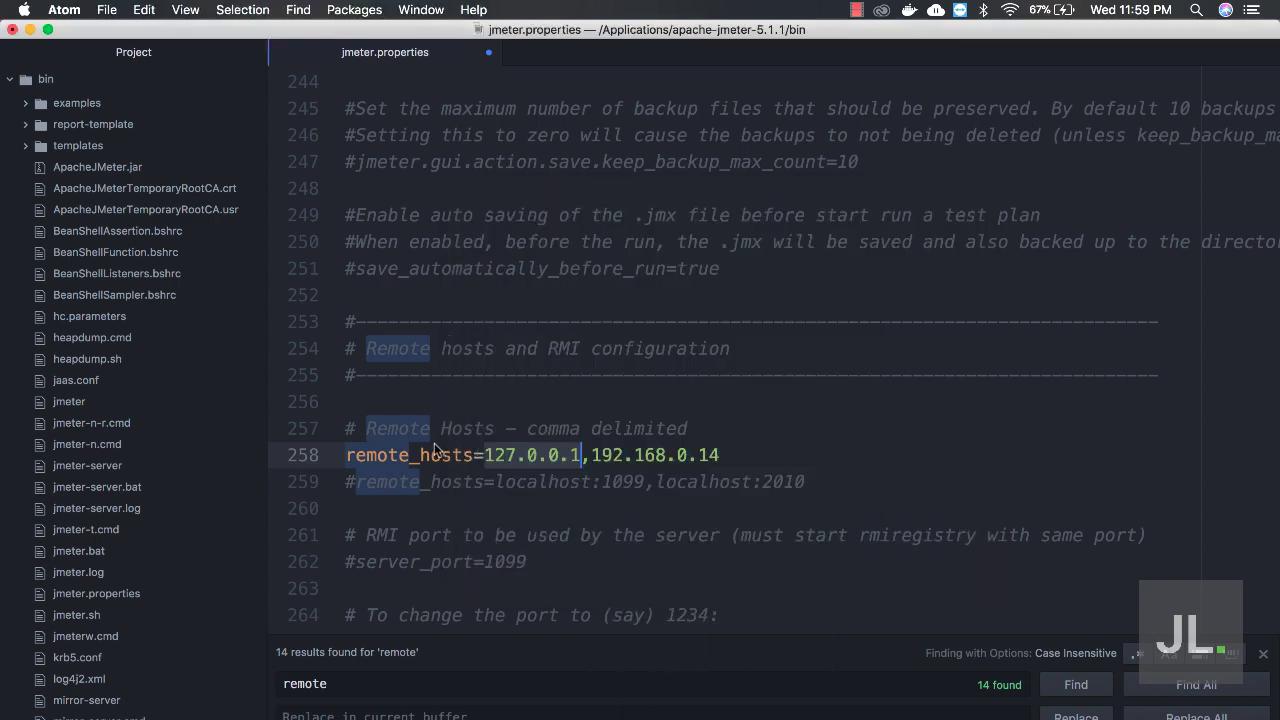
drag(484, 455, 577, 455)
key(super+v)
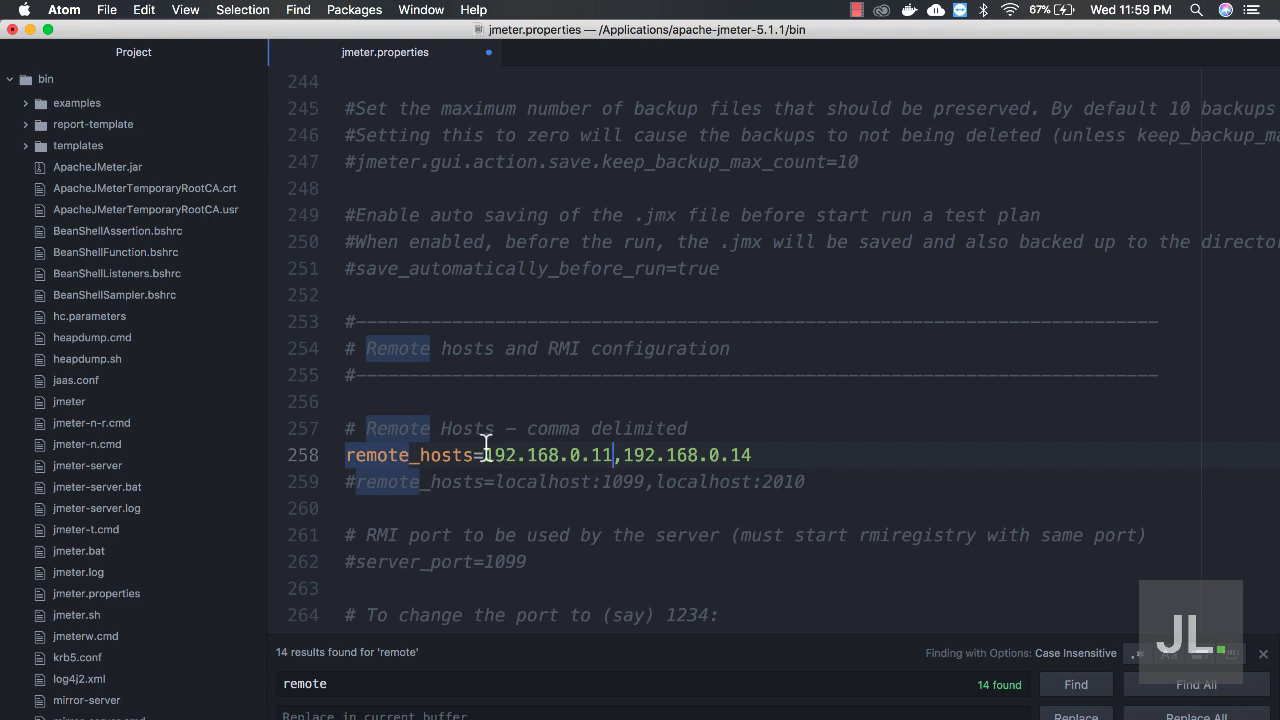
Step: Check the two comma-separated addresses in the remote_hosts property and save jmeter.properties
mouse_move(483, 455)
mouse_down()
mouse_move(755, 452)
mouse_move(481, 458)
mouse_up()
click(758, 452)
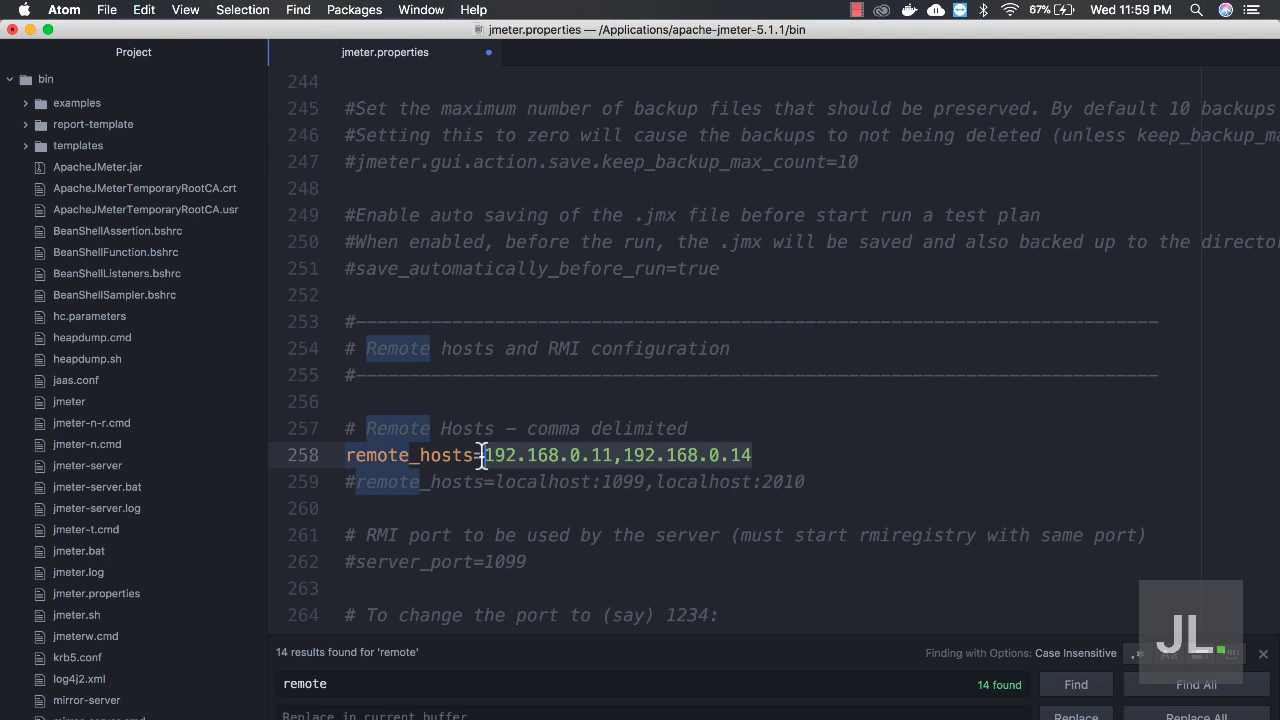
click(482, 455)
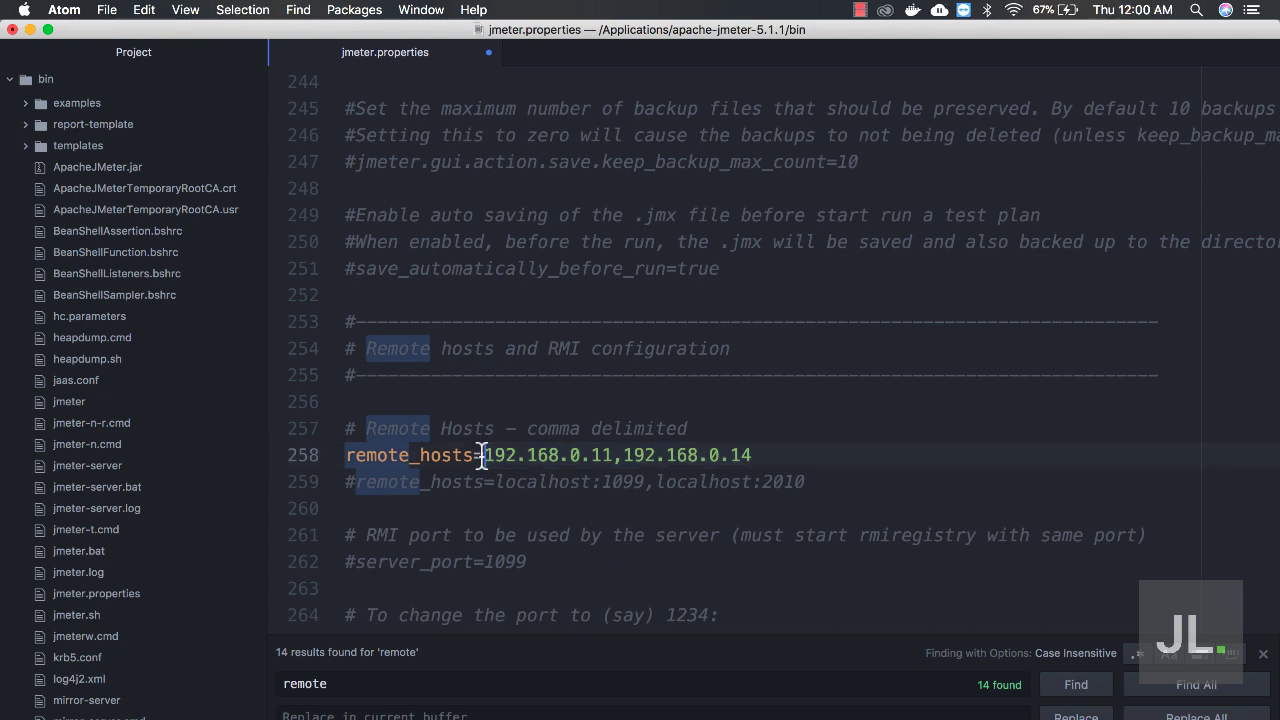
click(793, 460)
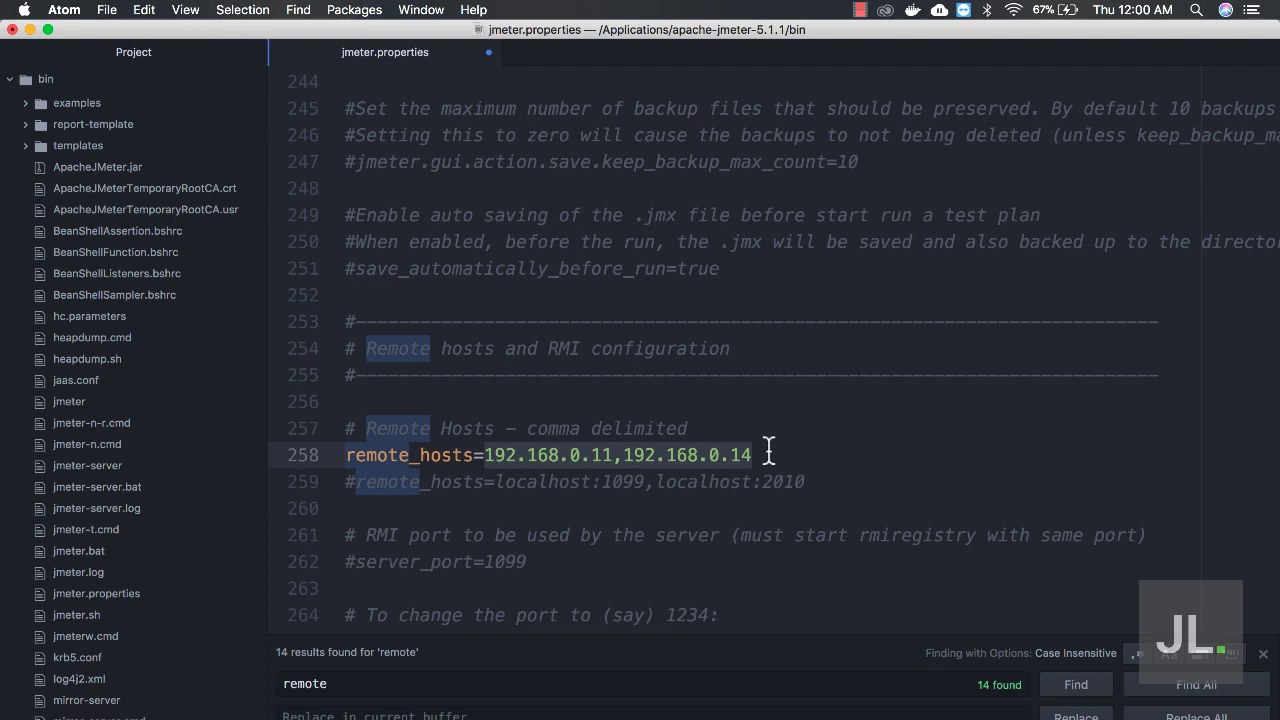
key(super+s)
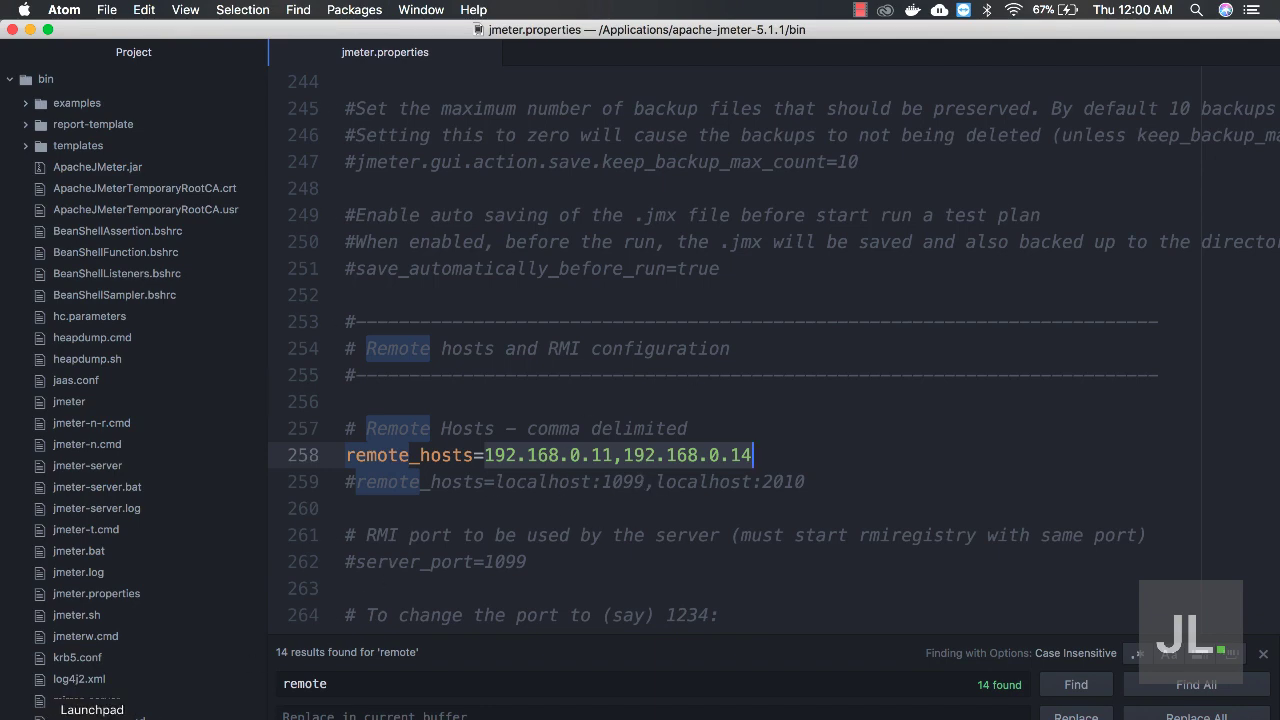
Step: Switch to Finder and launch JMeter from ApacheJMeter.jar in the bin folder
click(30, 712)
scroll(647, 350, up, 3)
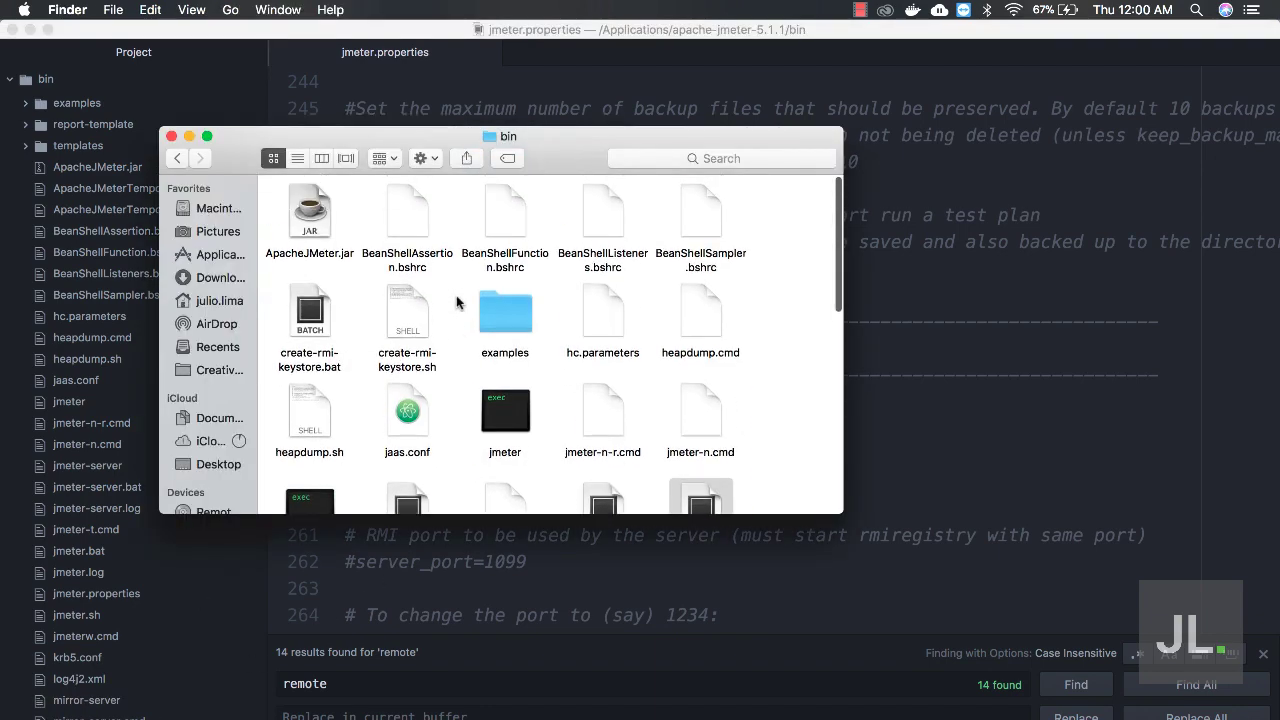
click(310, 233)
double_click(310, 233)
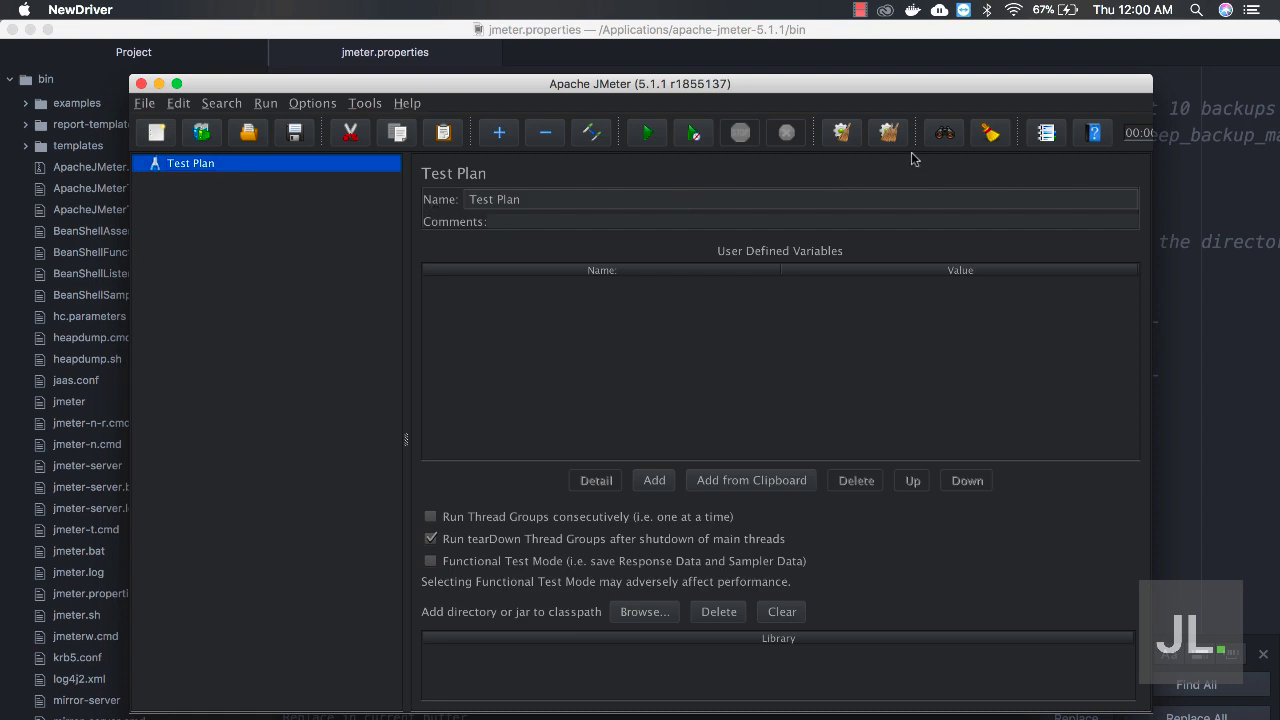
Step: Open the recent test plan Taskit.jmx and expand "Validar o Login do Usuário" to show the requests under "Acessando o site" and "Fazendo o login"
click(145, 104)
mouse_move(298, 188)
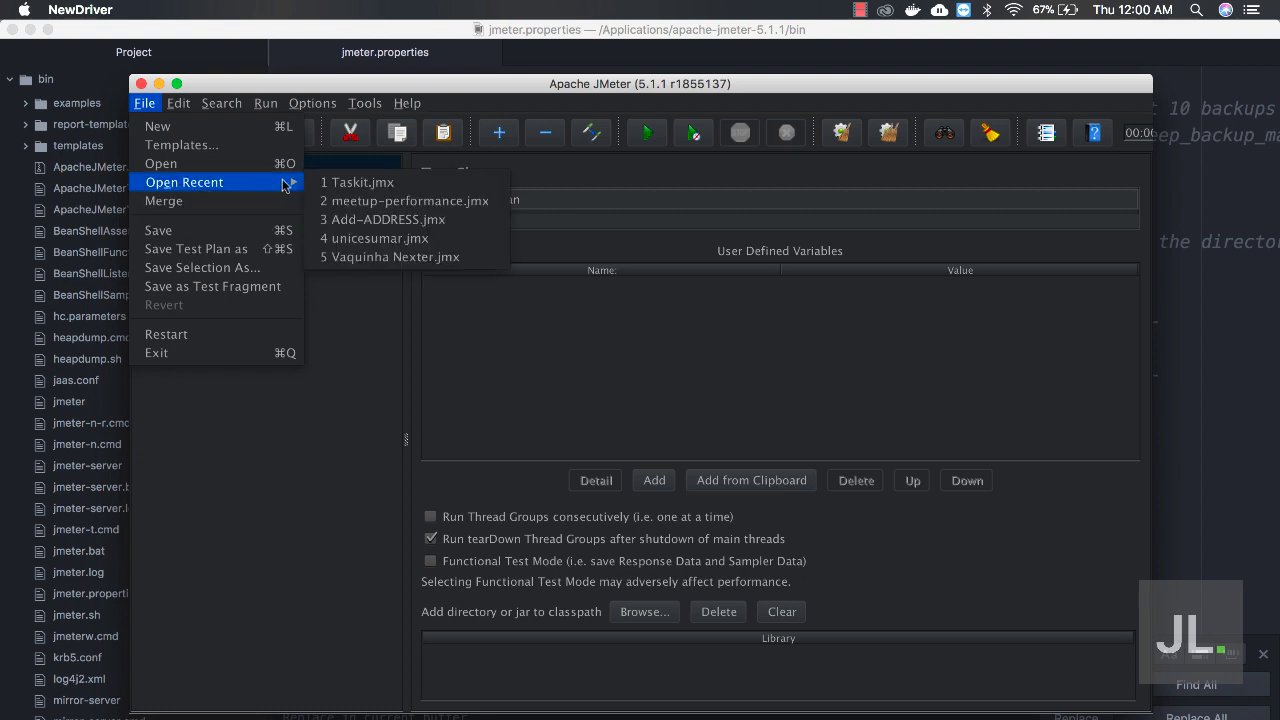
click(362, 183)
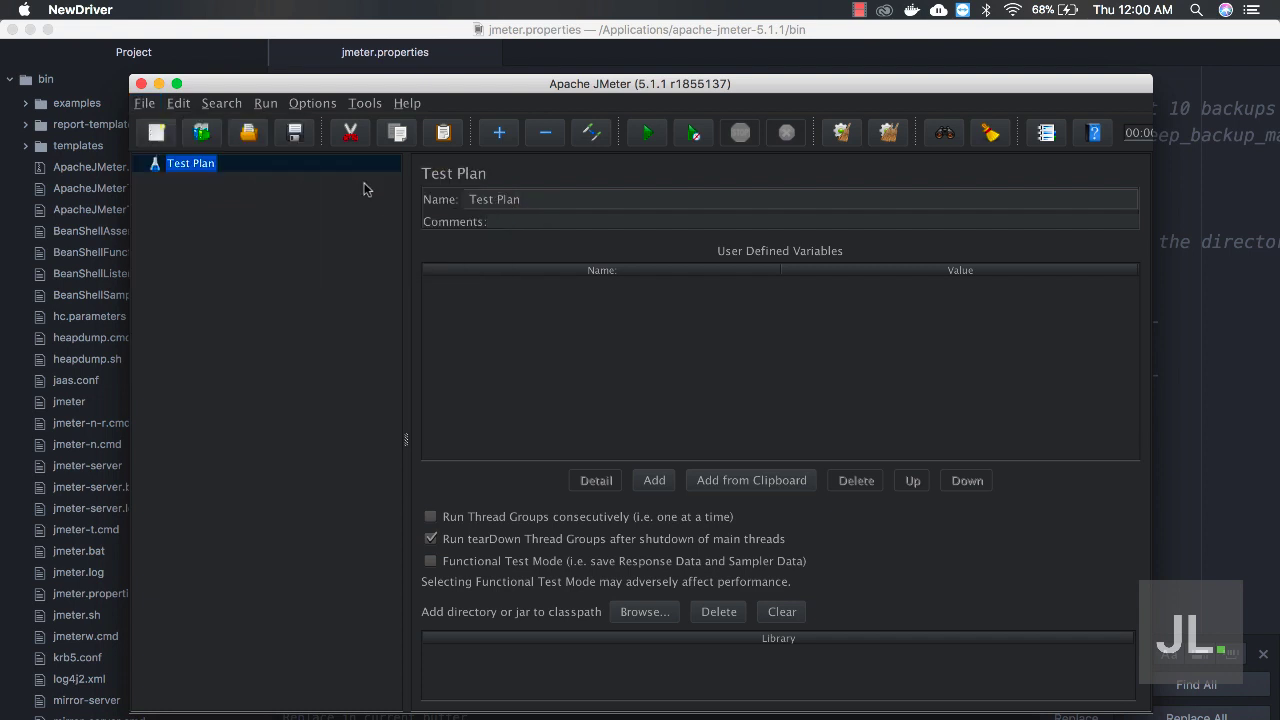
click(146, 231)
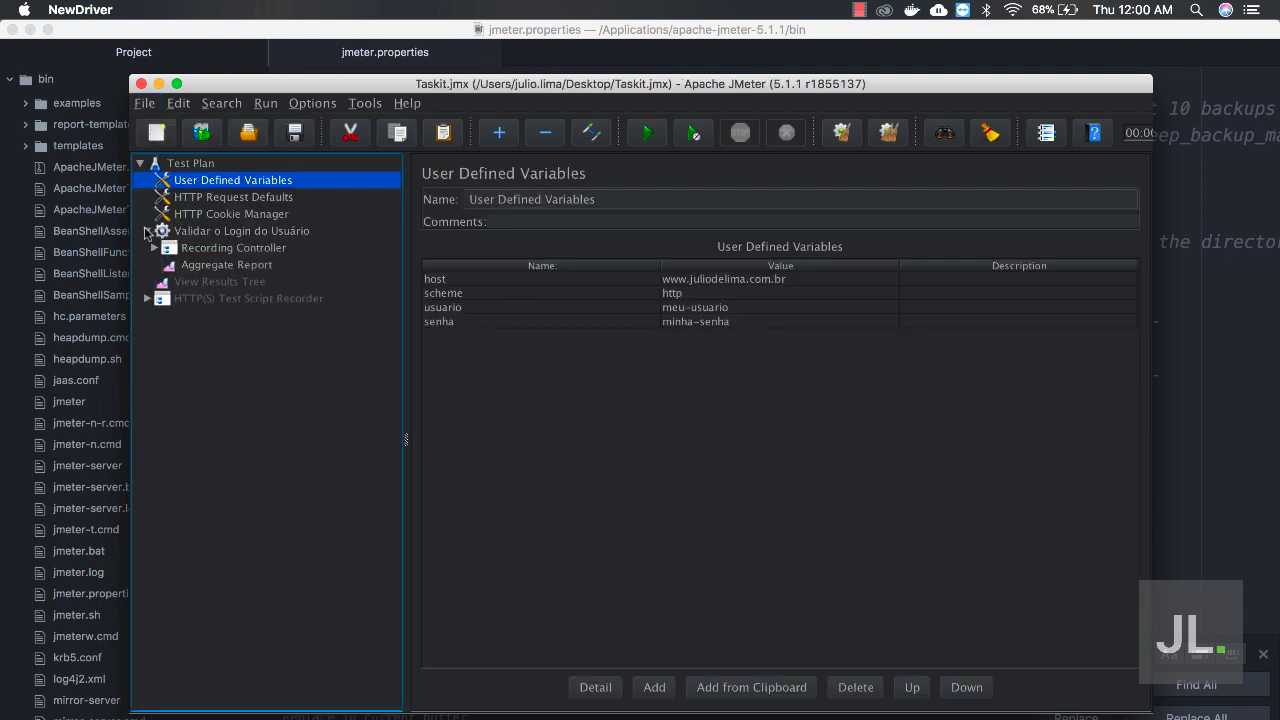
click(154, 247)
click(161, 280)
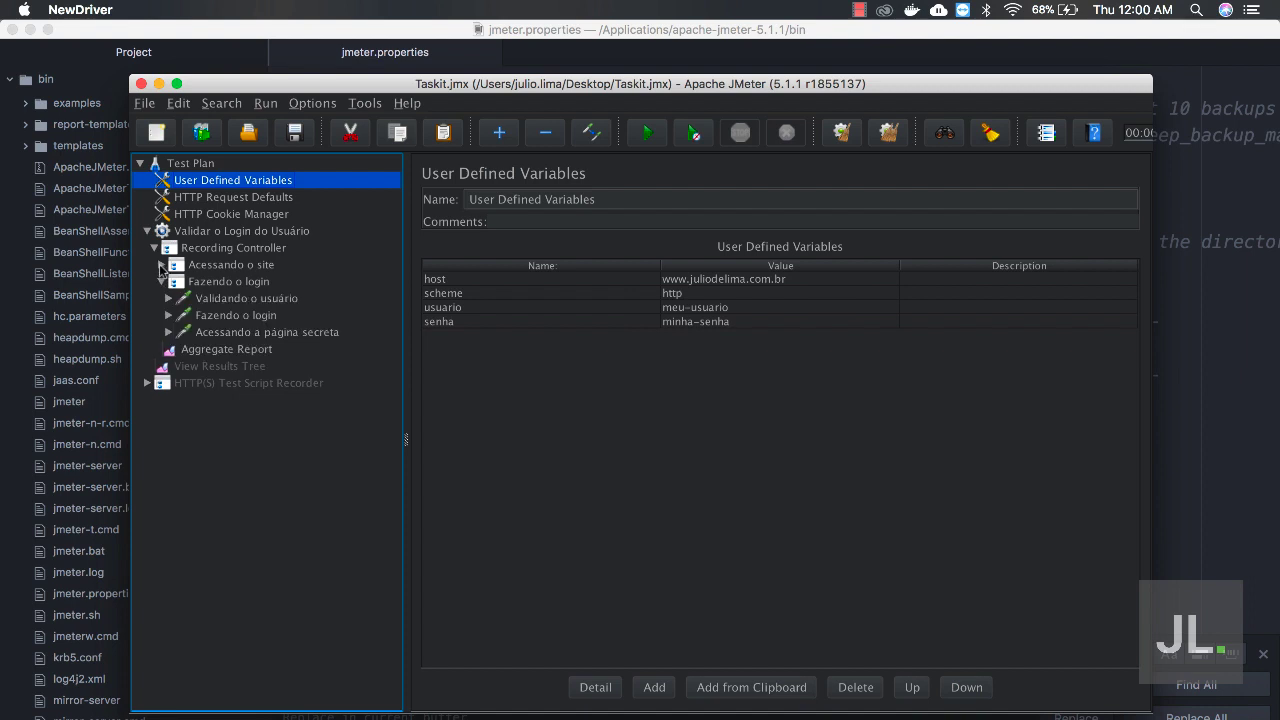
click(161, 265)
Step: Try to start the test plan remotely on host 192.168.0.14
click(265, 104)
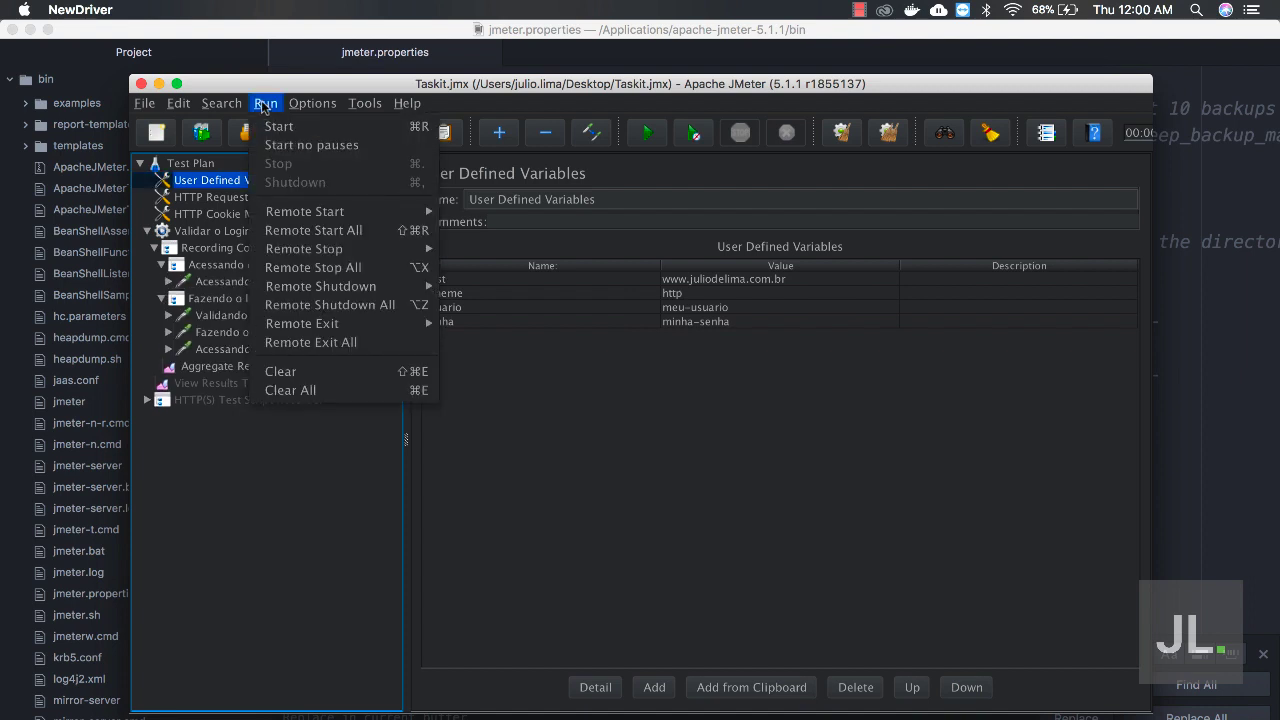
mouse_move(300, 211)
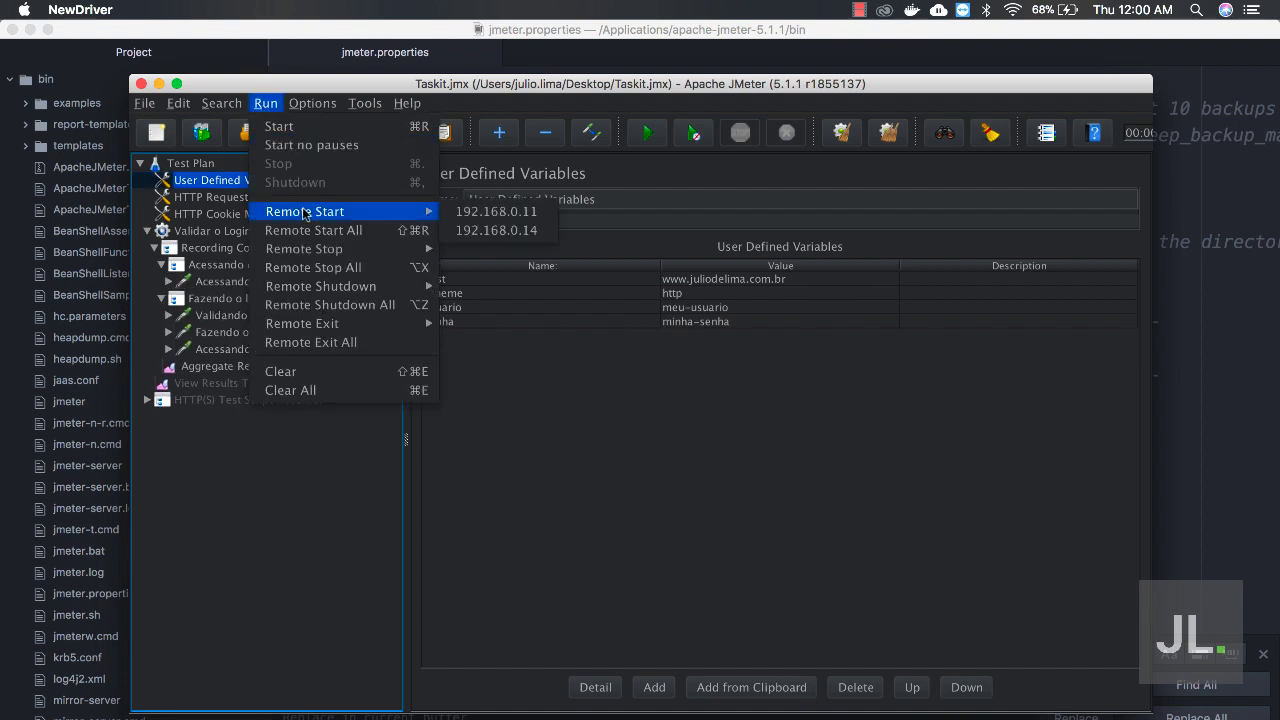
click(485, 232)
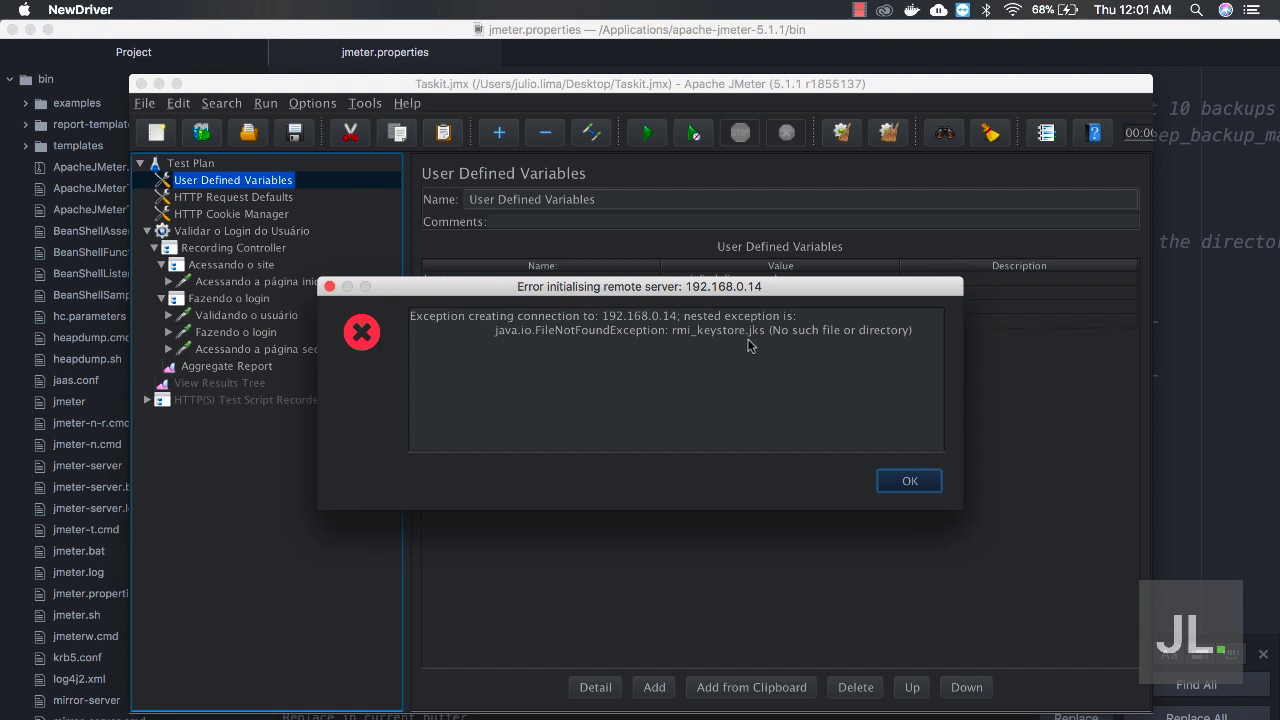
Step: Close the remote-server error dialog and quit JMeter
drag(602, 317, 656, 318)
click(658, 318)
click(909, 483)
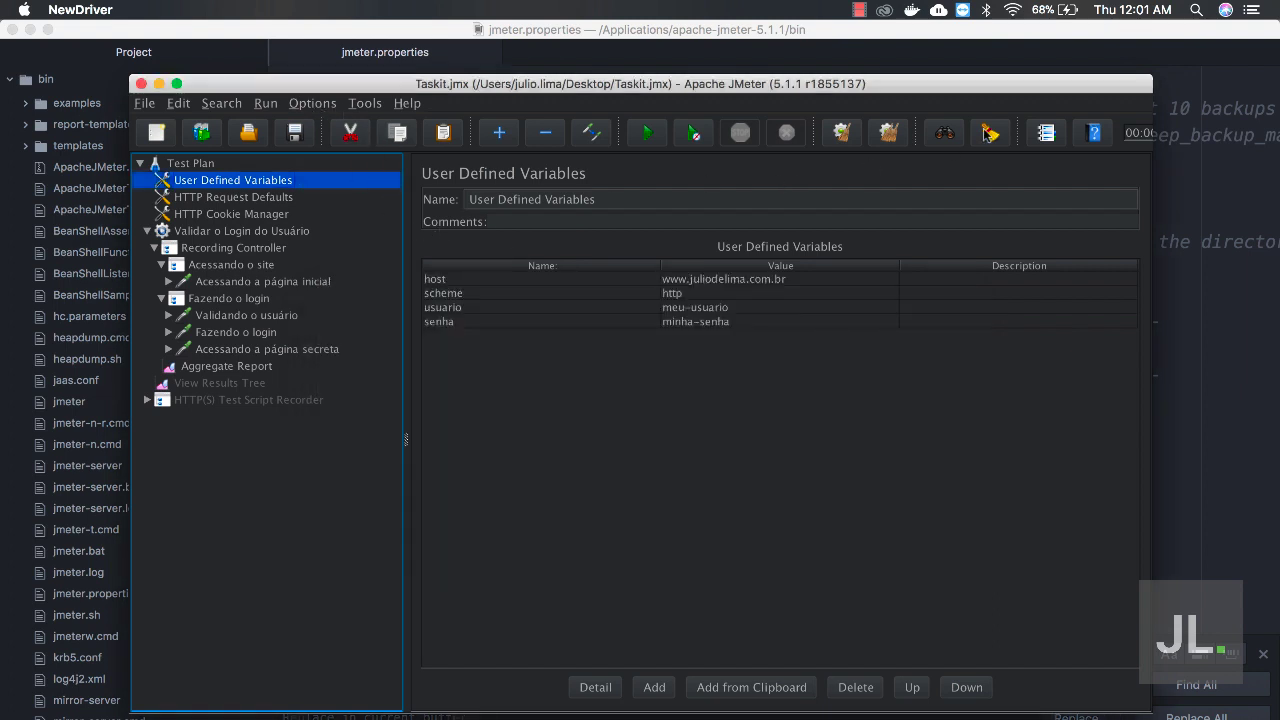
click(66, 9)
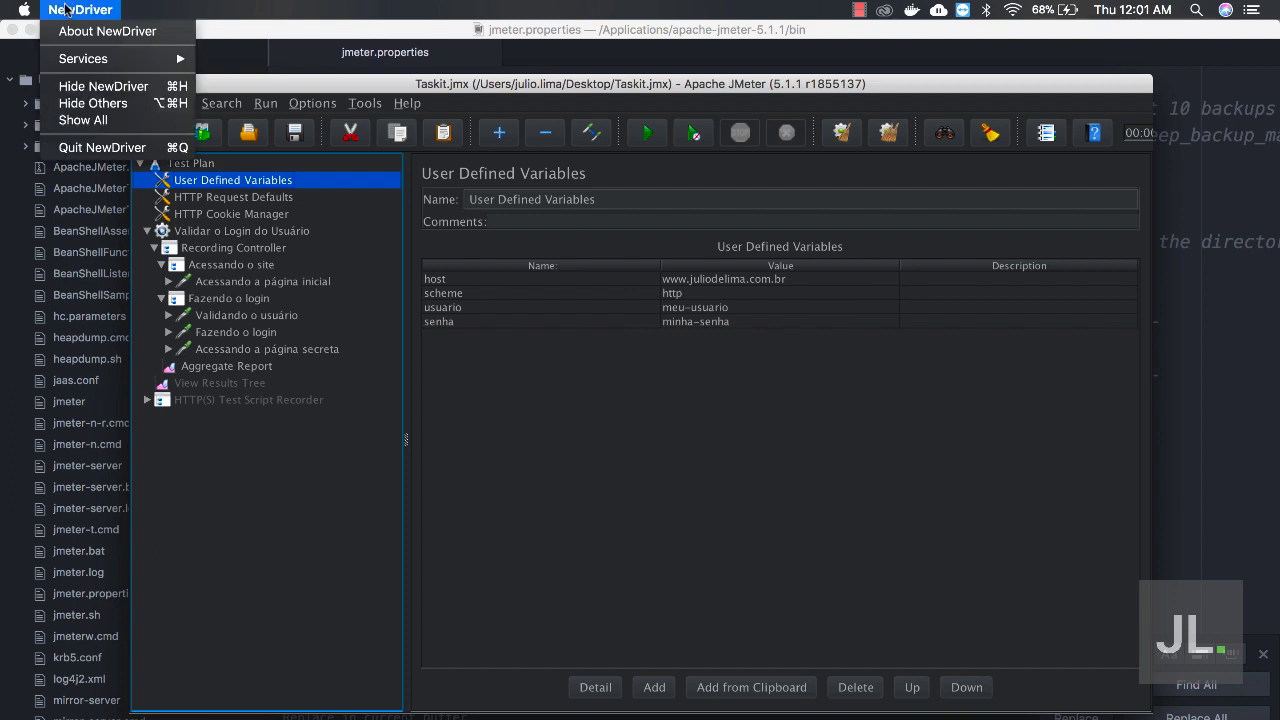
click(82, 147)
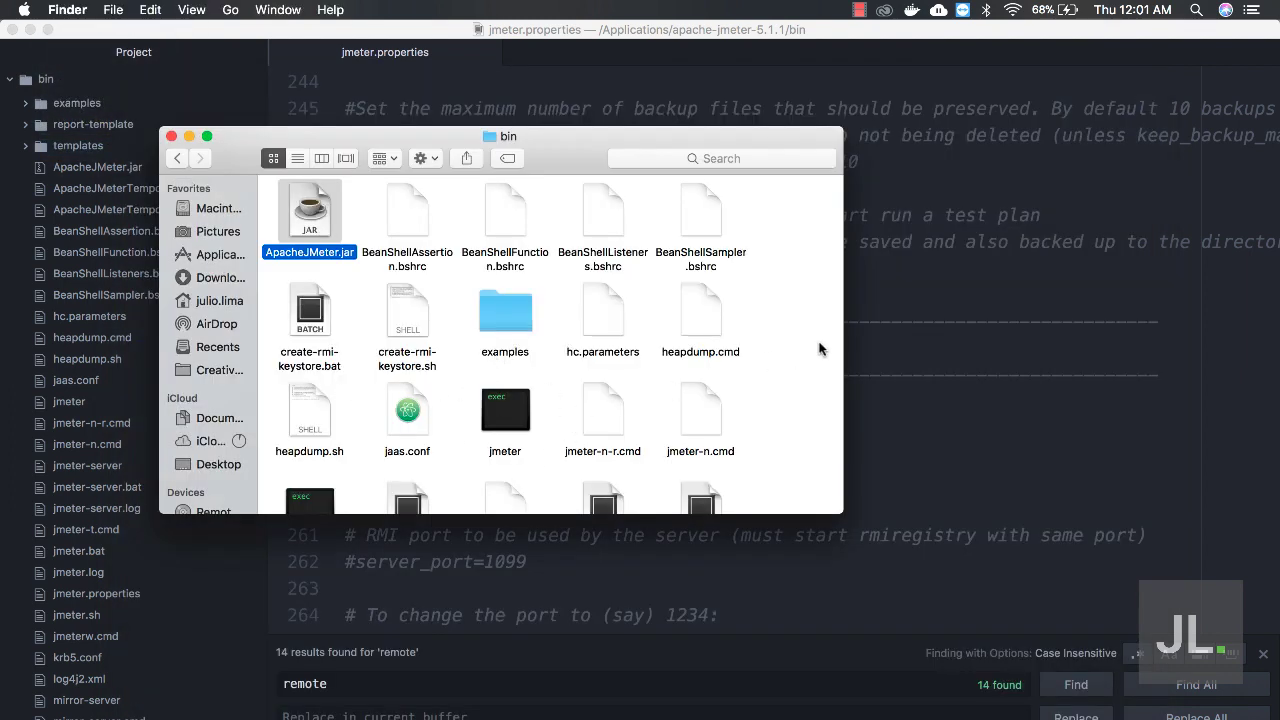
Step: Switch to Atom and search jmeter.properties for "rmi.ssl" to locate the server.rmi.ssl.disable property
key(super+Tab)
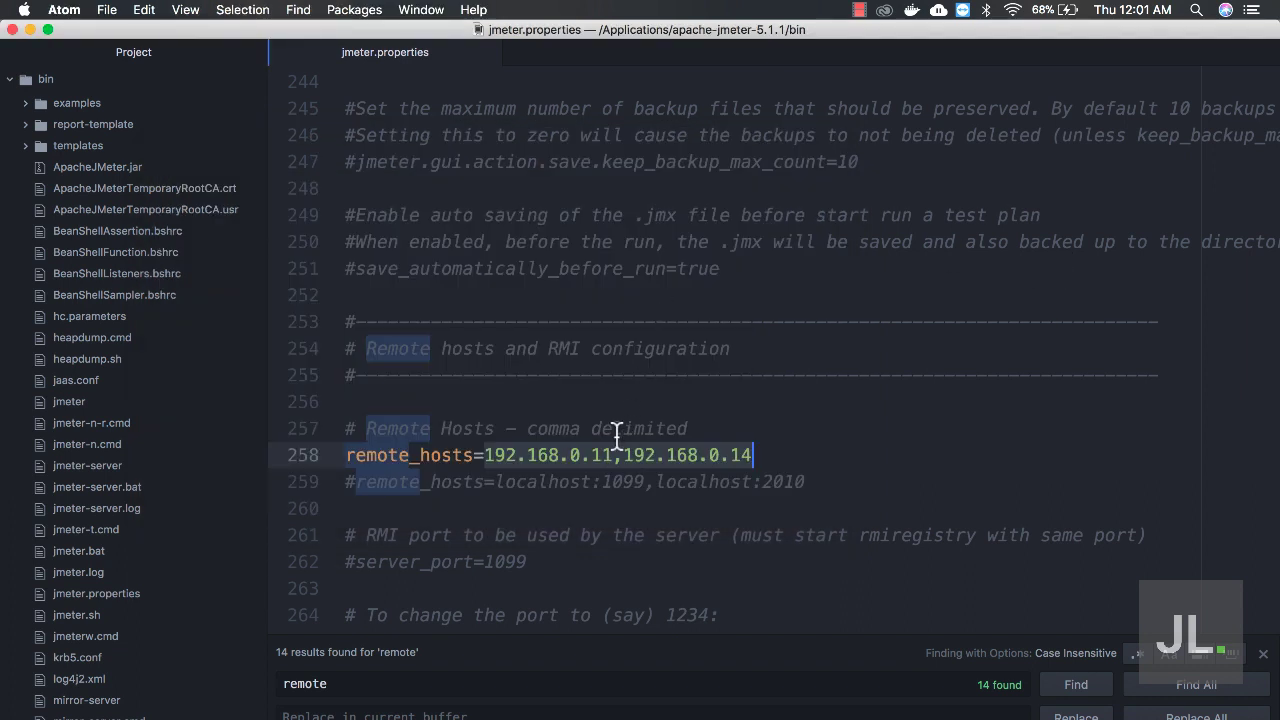
key(super+f)
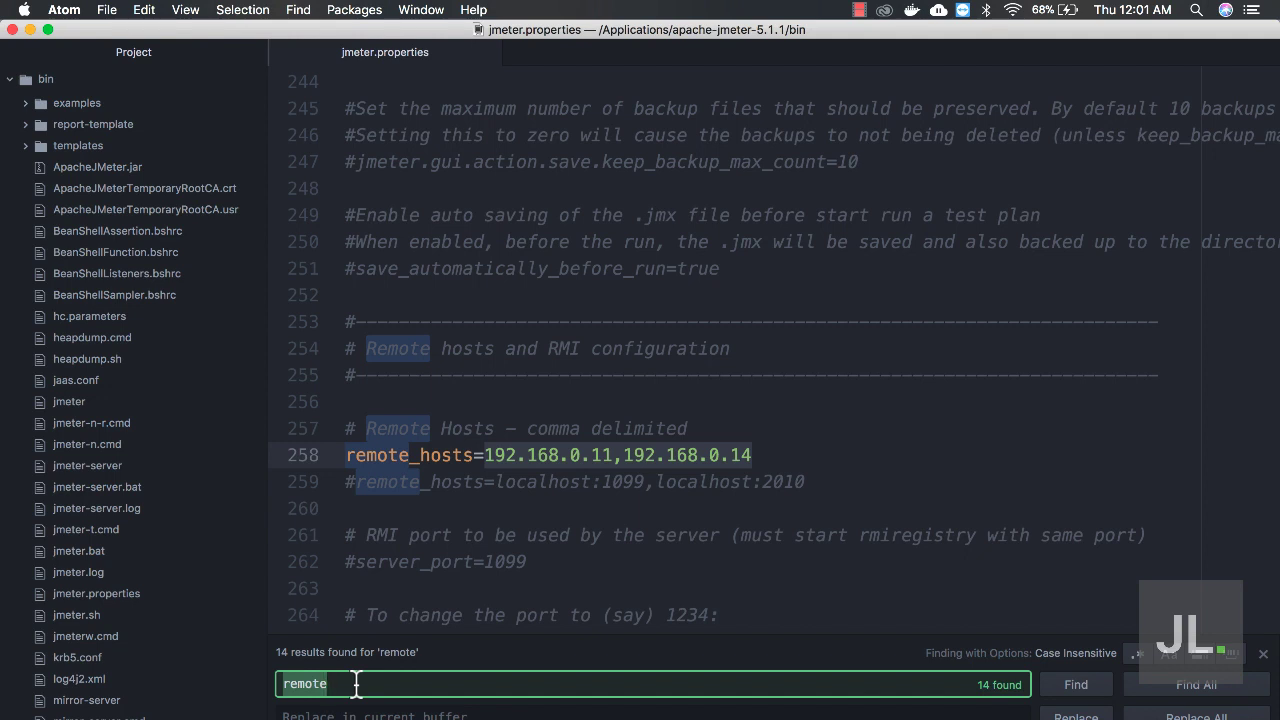
text(rmi)
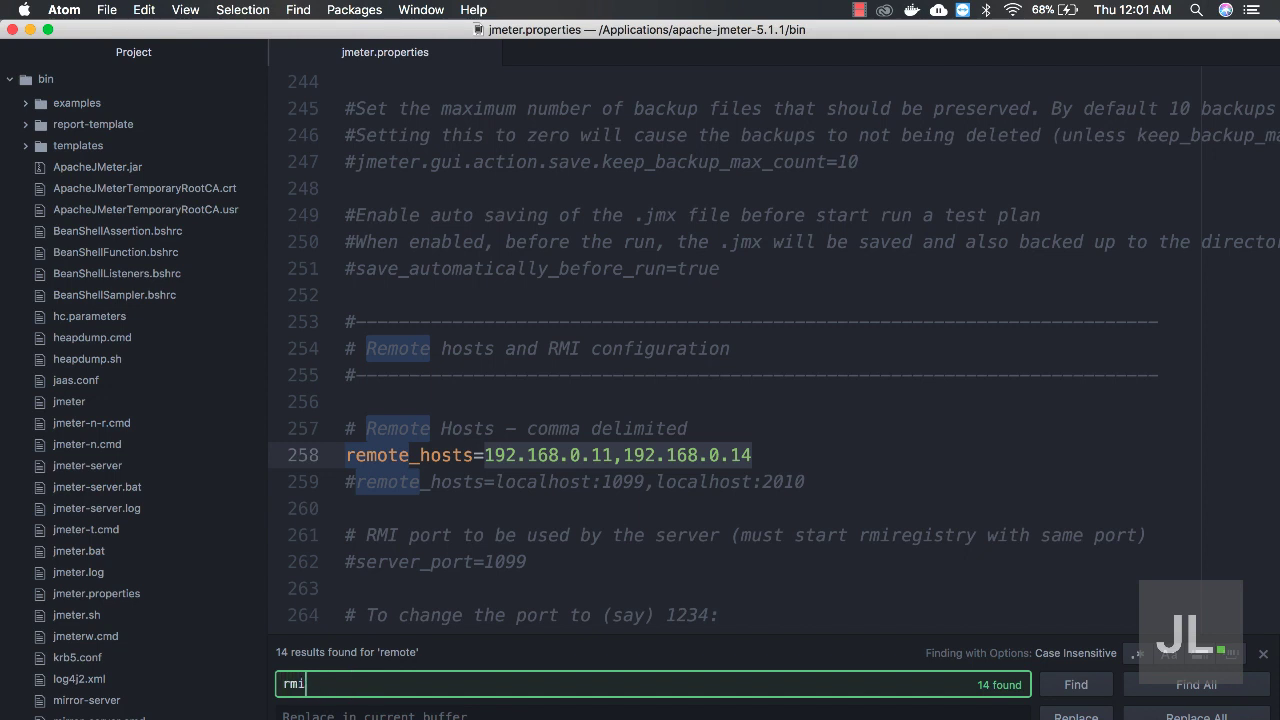
text(.ssl)
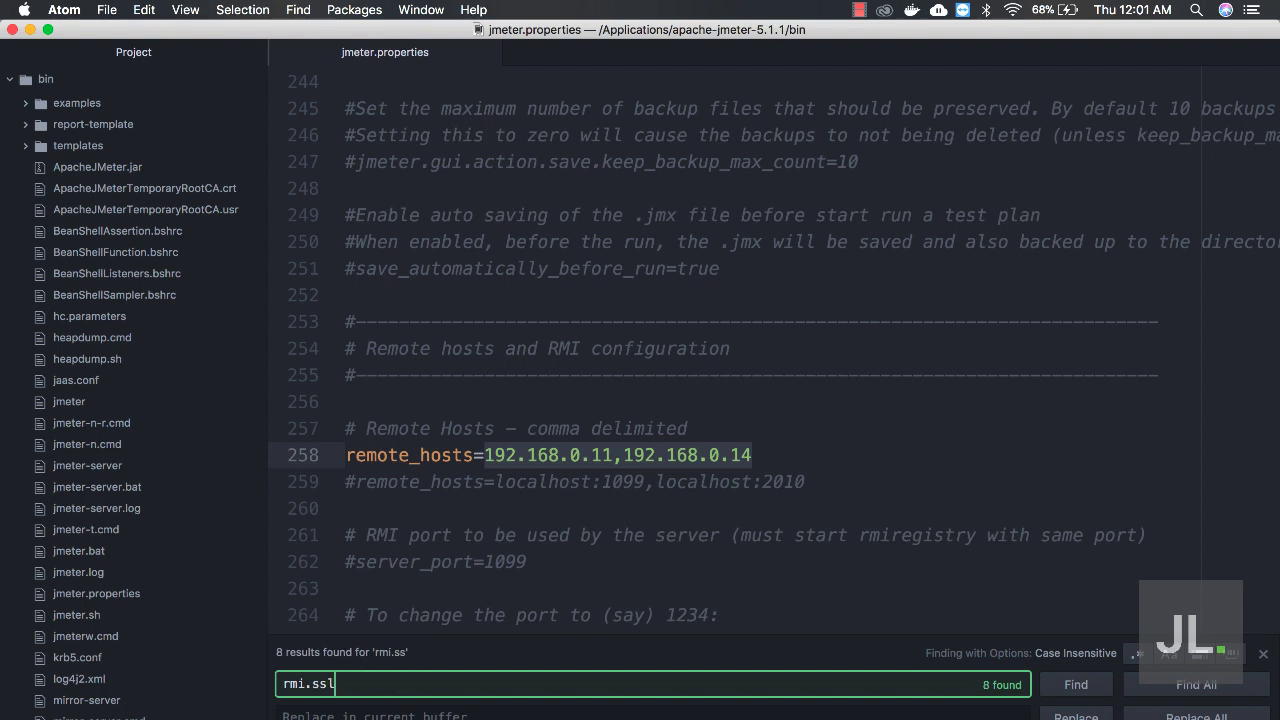
key(Return)
key(Return)
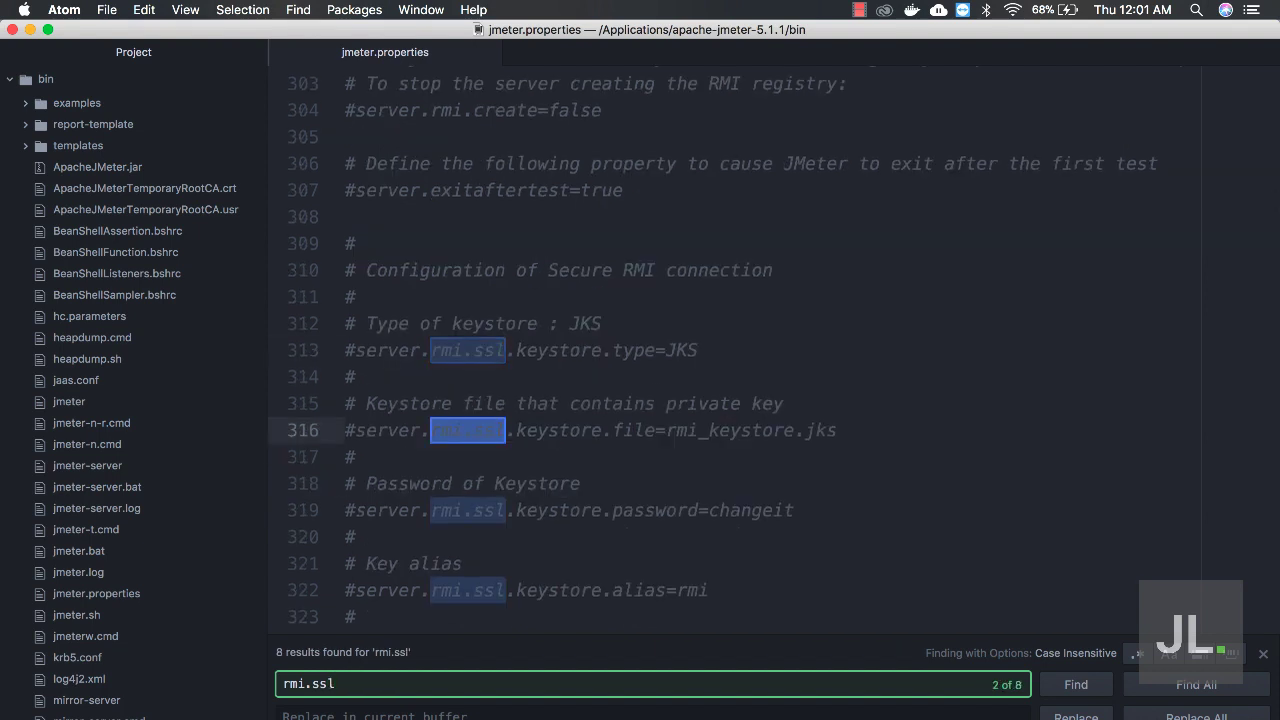
key(Return)
key(Return)
key(Return)
key(Return)
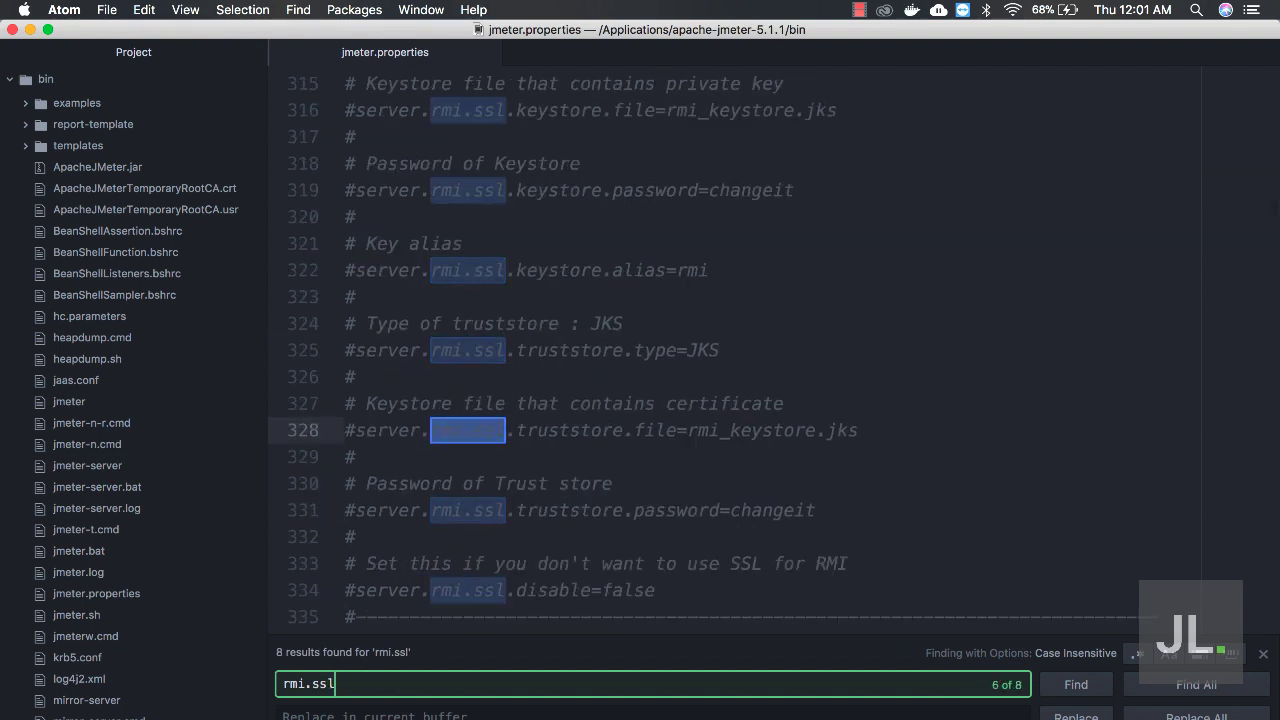
click(487, 588)
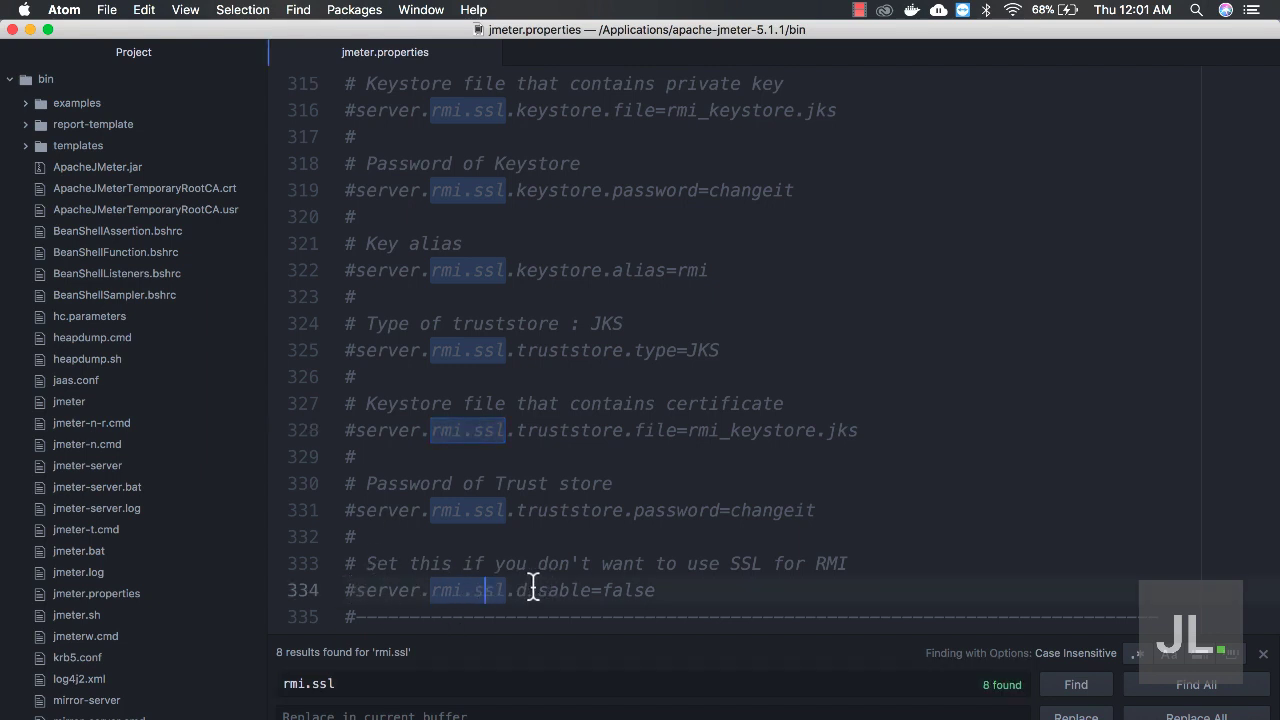
Step: Uncomment the server.rmi.ssl.disable property, set it to true, and save jmeter.properties
double_click(612, 590)
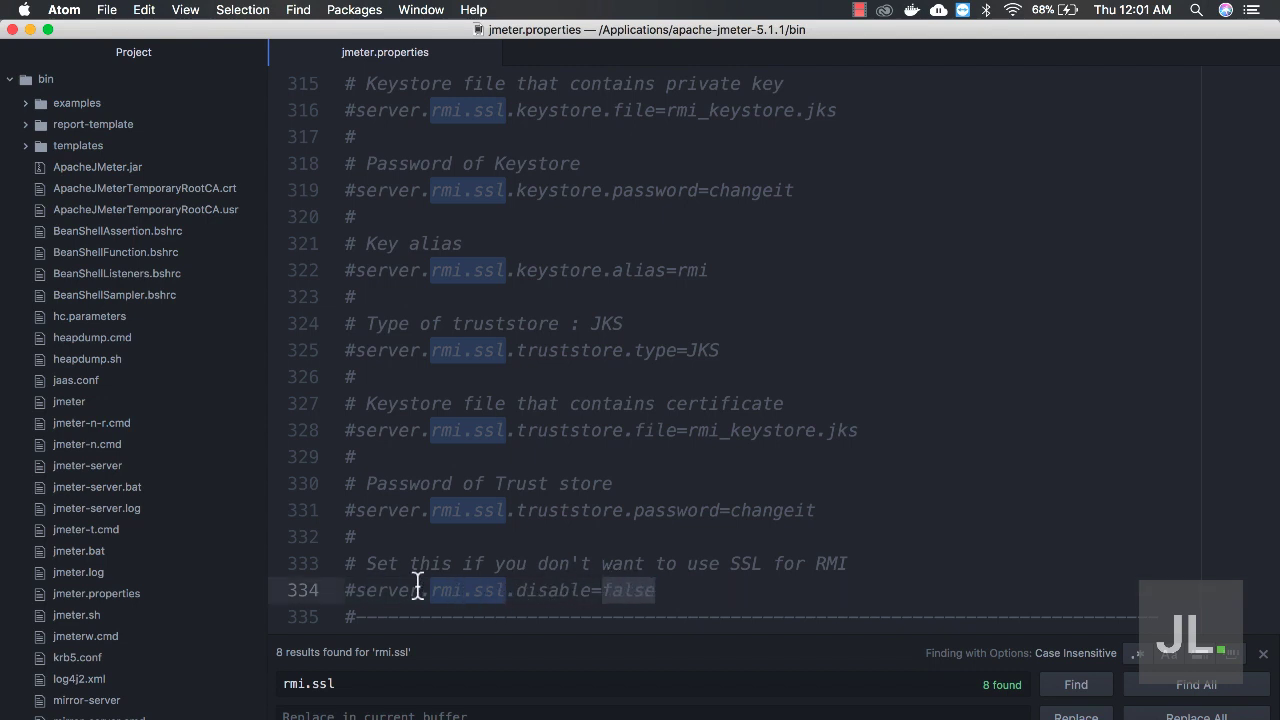
click(354, 590)
triple_click(354, 590)
click(354, 590)
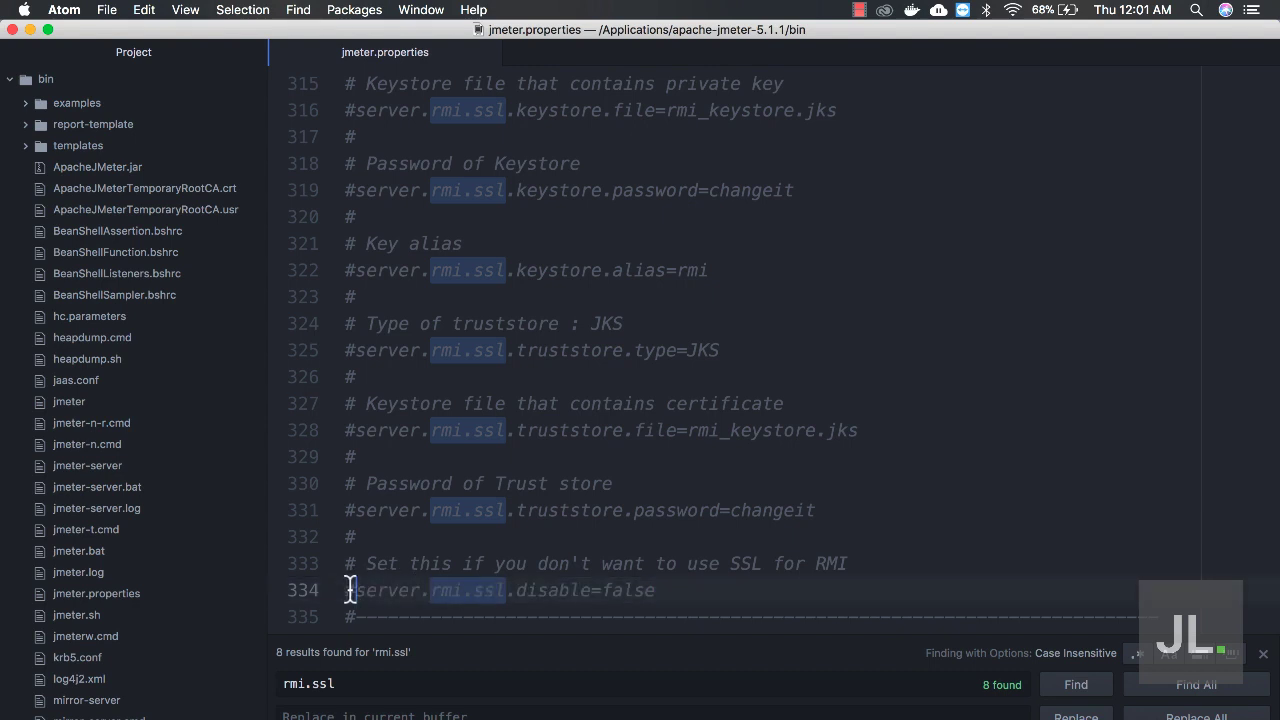
key(BackSpace)
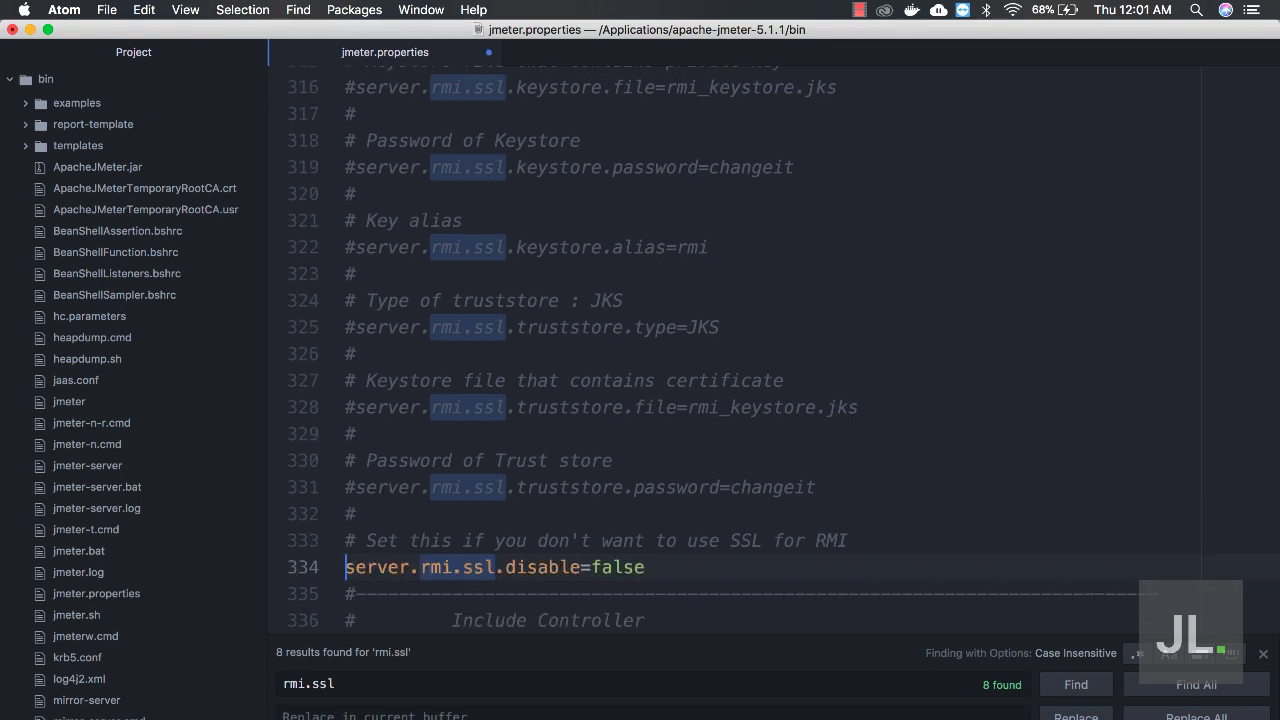
key(super+Right)
key(alt+BackSpace)
text(true)
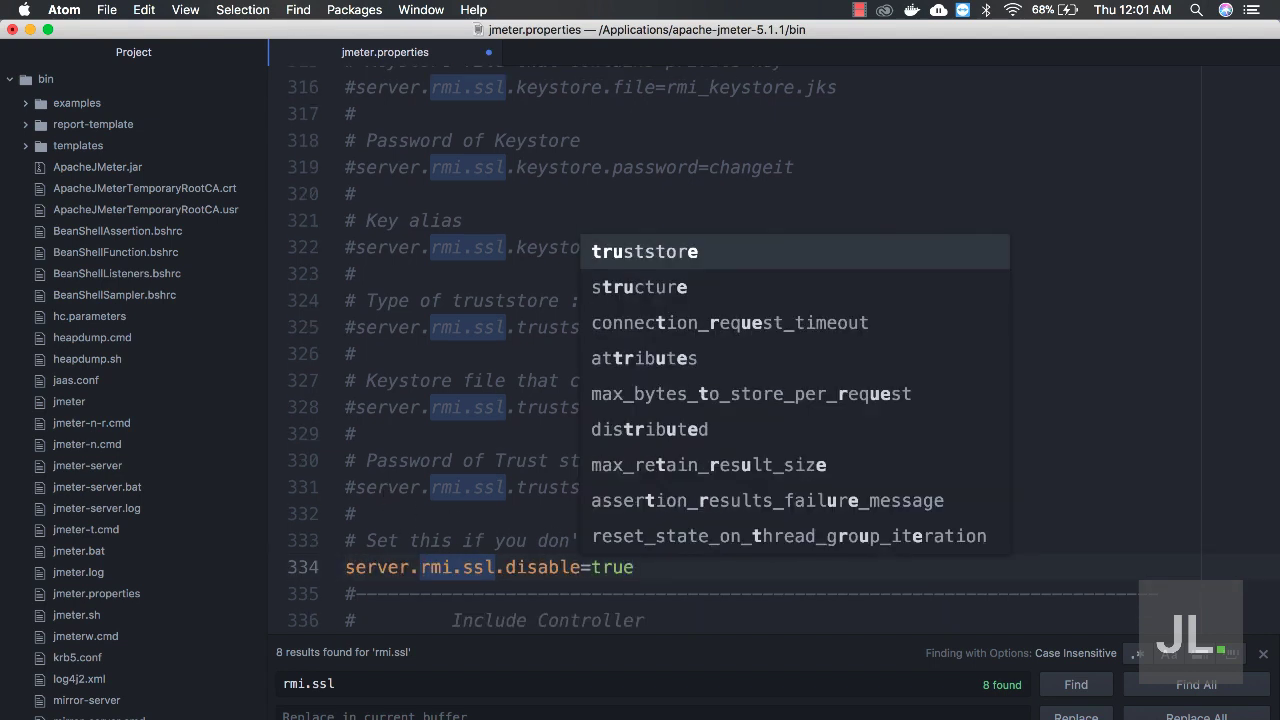
key(super+s)
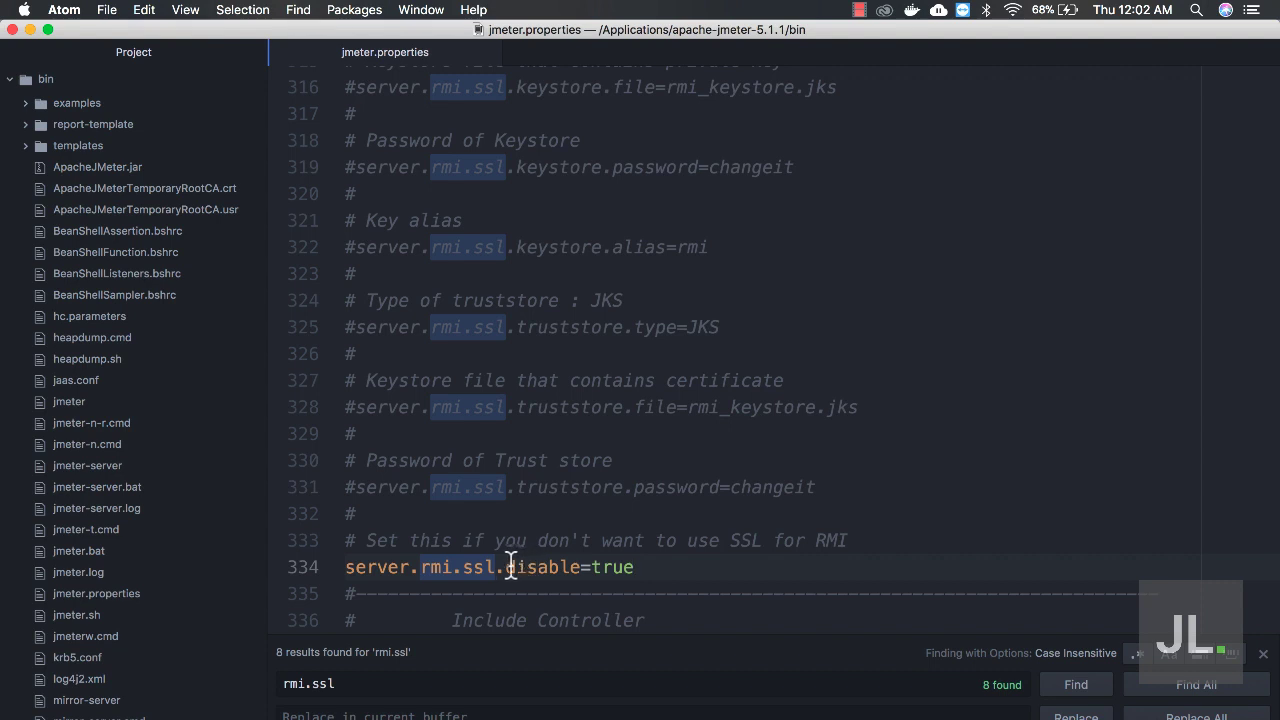
drag(504, 566, 414, 566)
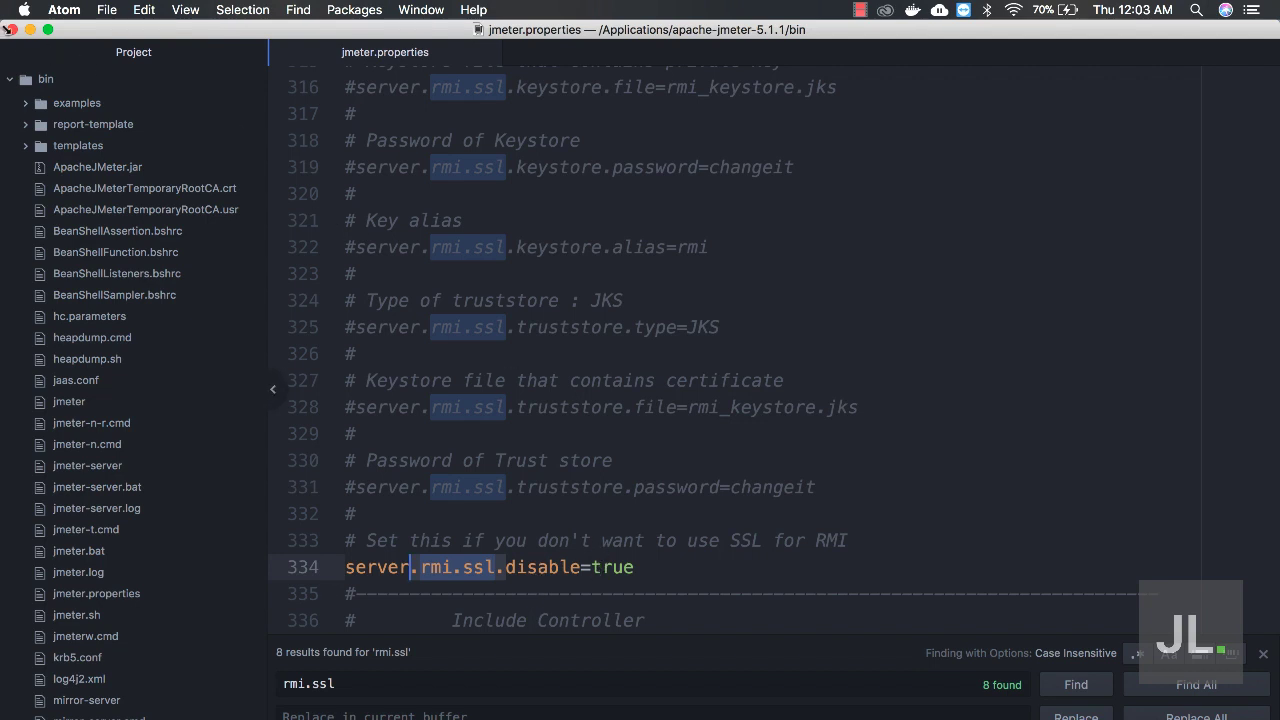
click(429, 221)
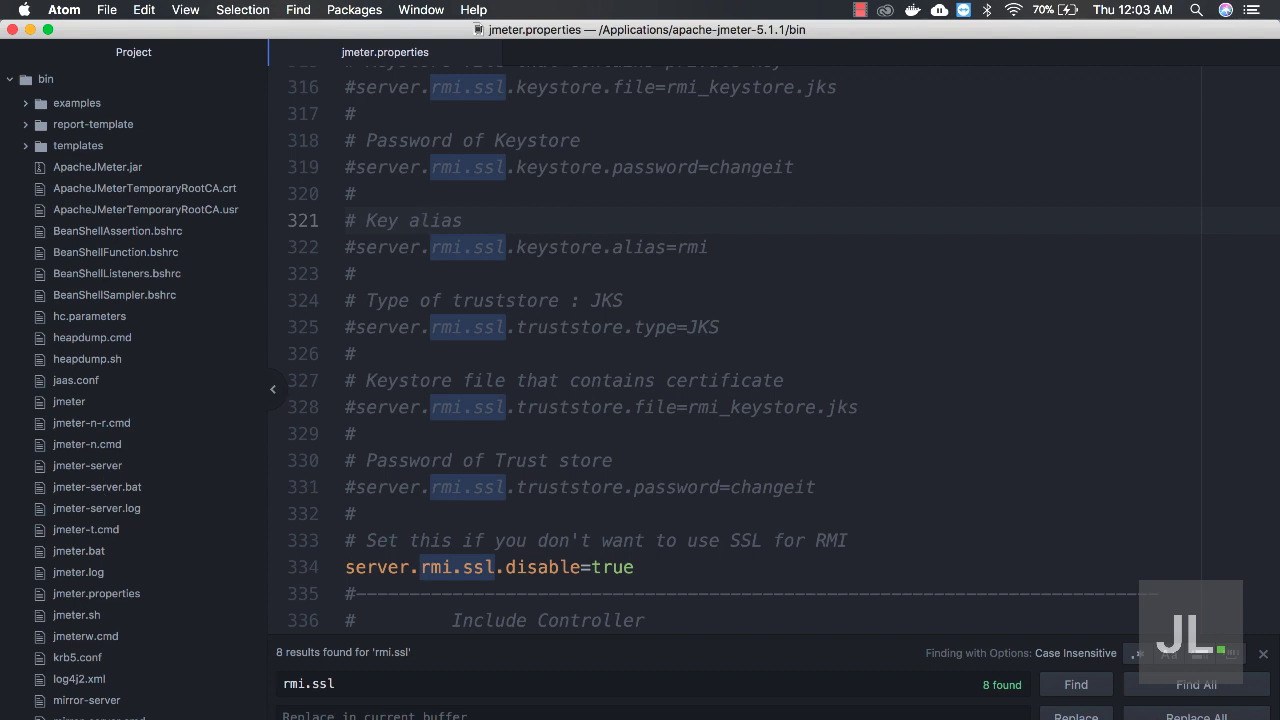
Step: Switch to Finder, relaunch JMeter from ApacheJMeter.jar and reopen the recent test plan Taskit.jmx
click(30, 714)
double_click(313, 210)
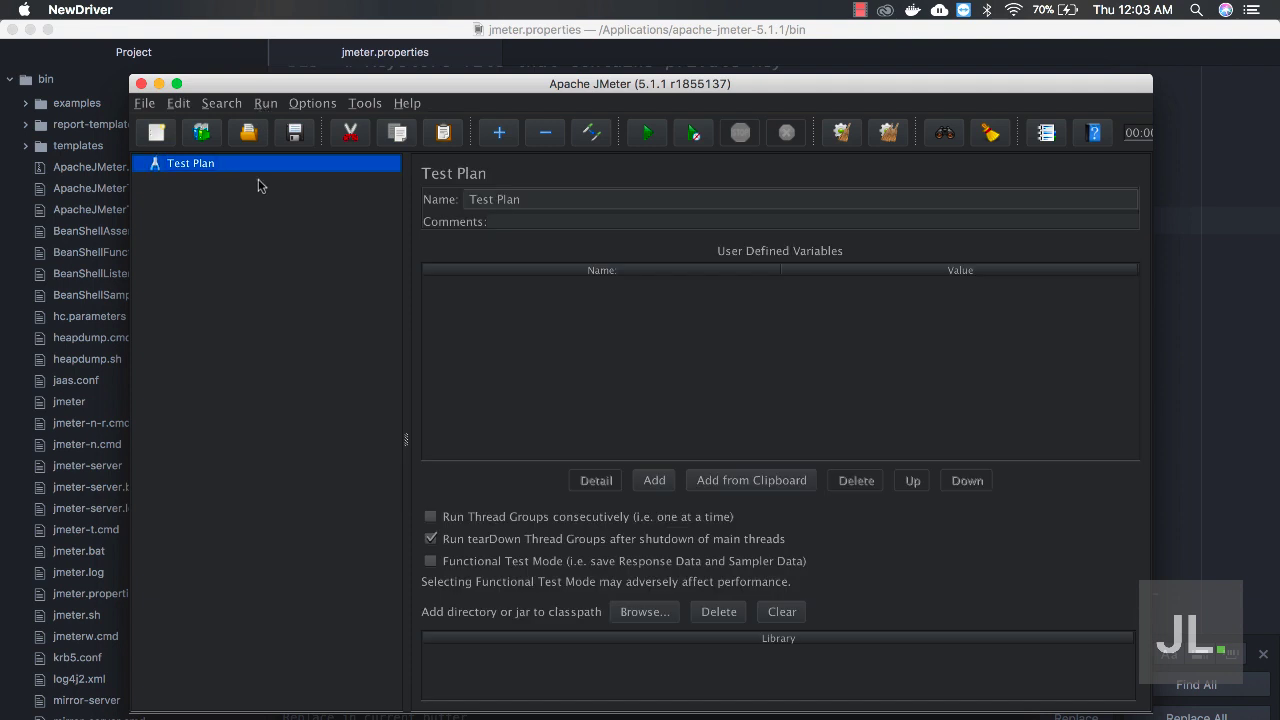
click(148, 108)
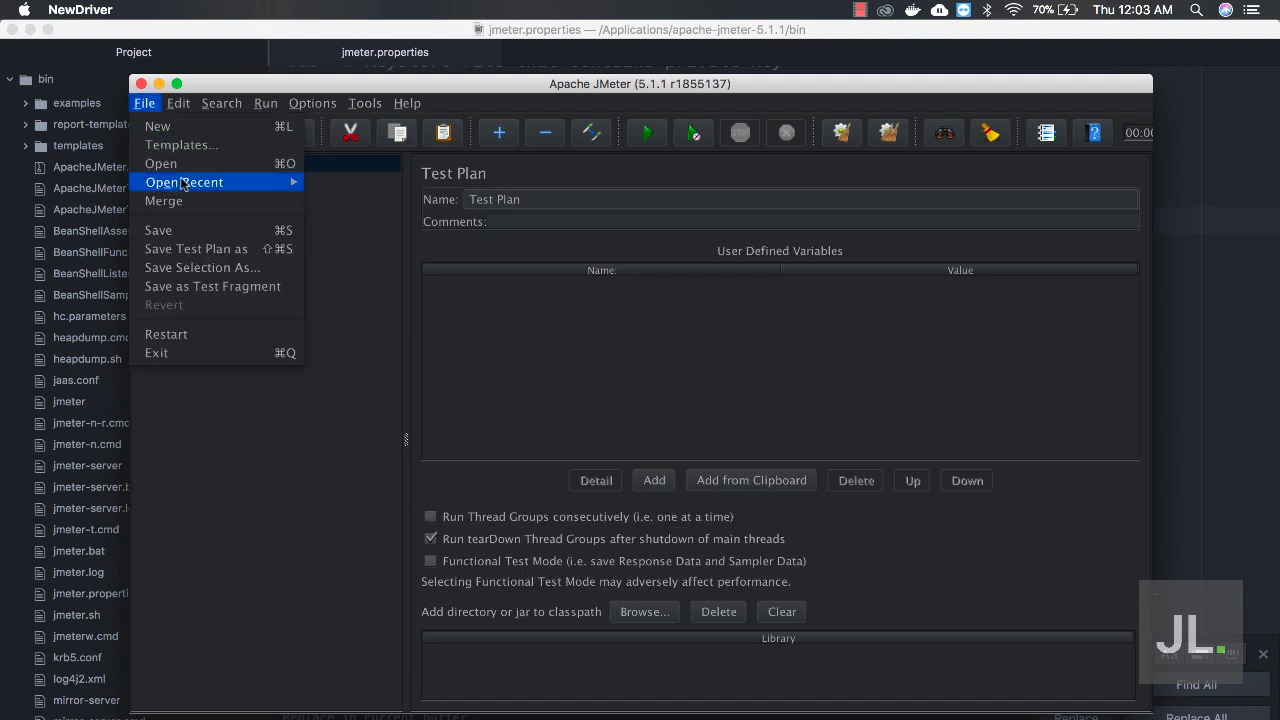
mouse_move(285, 182)
click(380, 182)
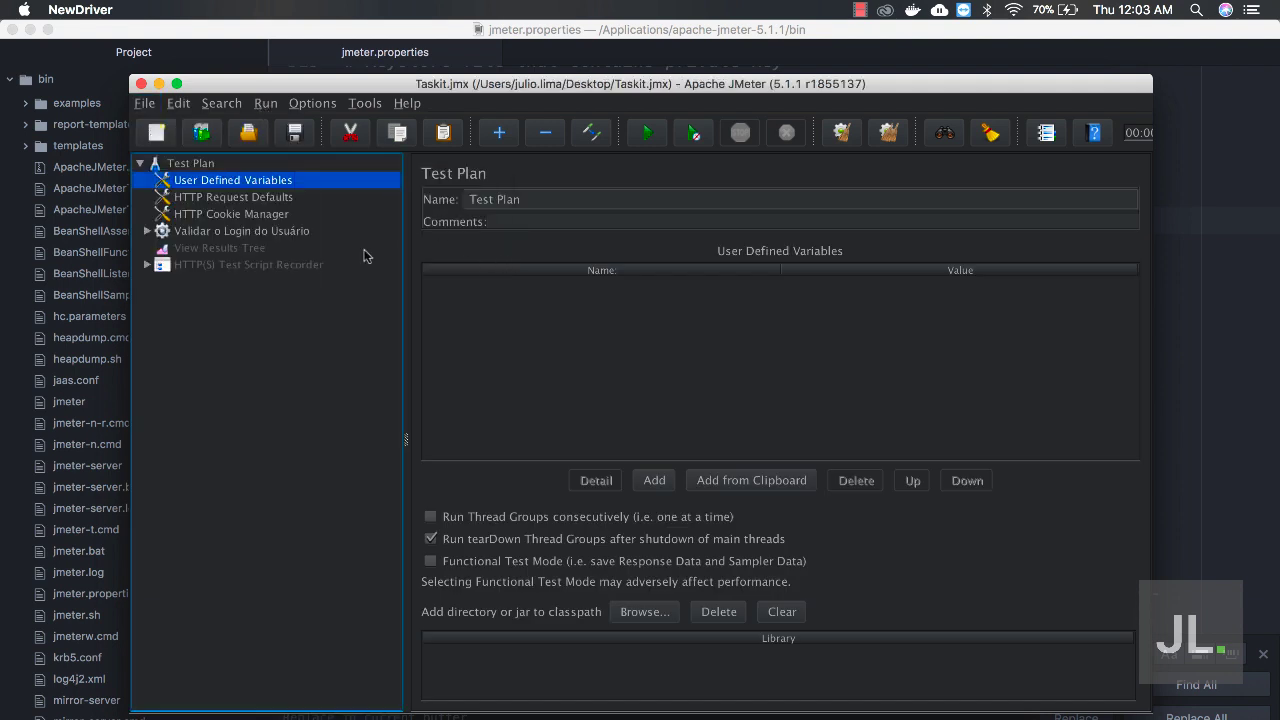
Step: Expand "Validar o Login do Usuário" and its Recording Controller to show the requests under "Acessando o site" and "Fazendo o login"
click(147, 231)
click(154, 248)
click(160, 265)
click(161, 298)
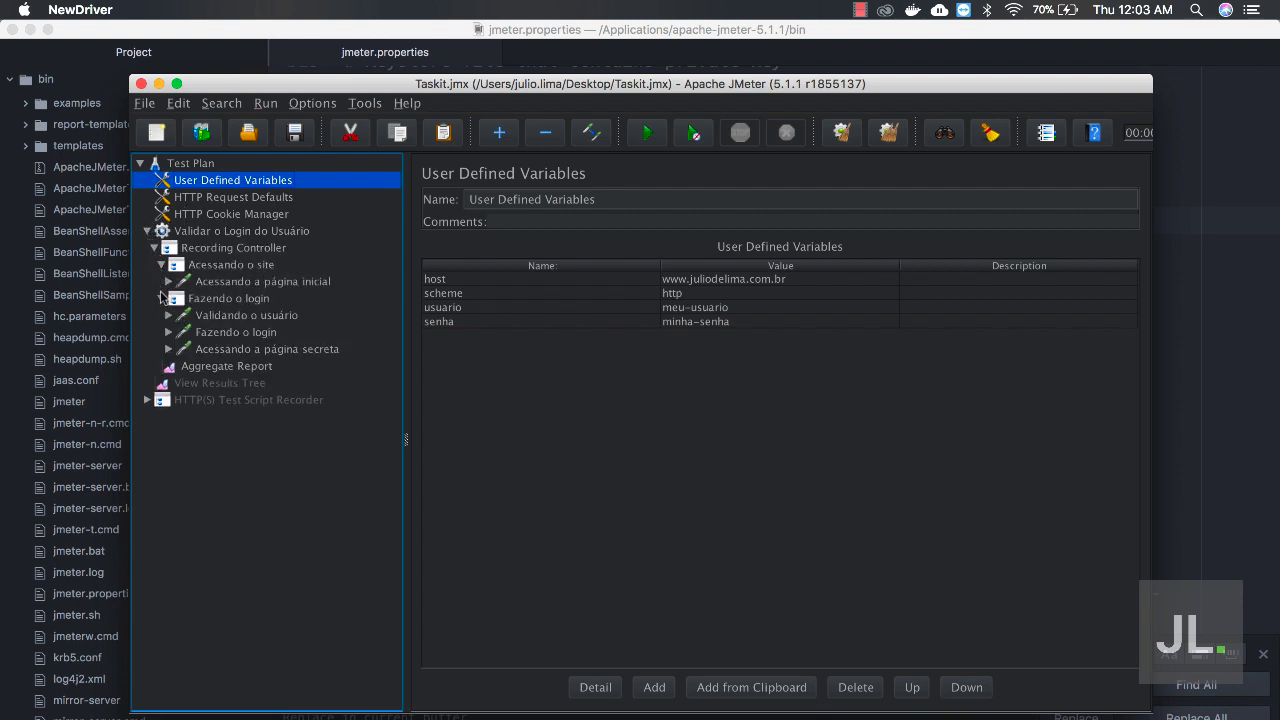
Step: Try to start the reopened test plan remotely on host 192.168.0.14
click(266, 104)
mouse_move(365, 212)
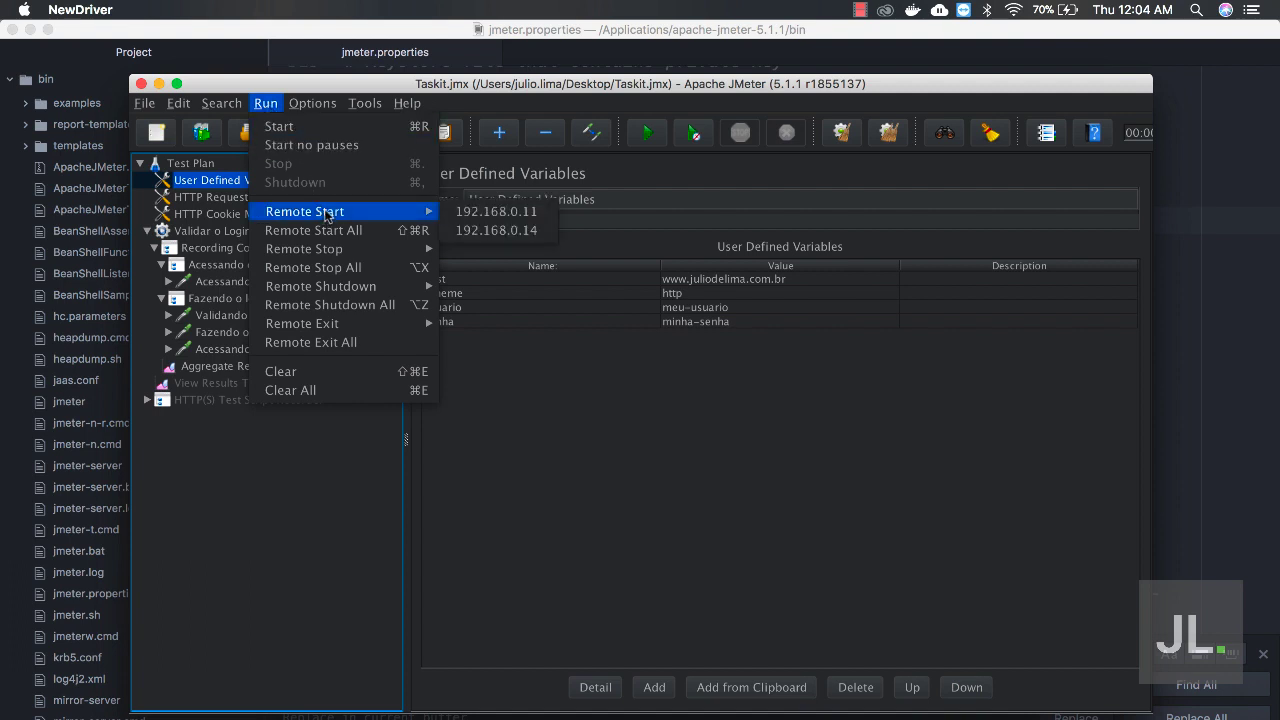
click(499, 231)
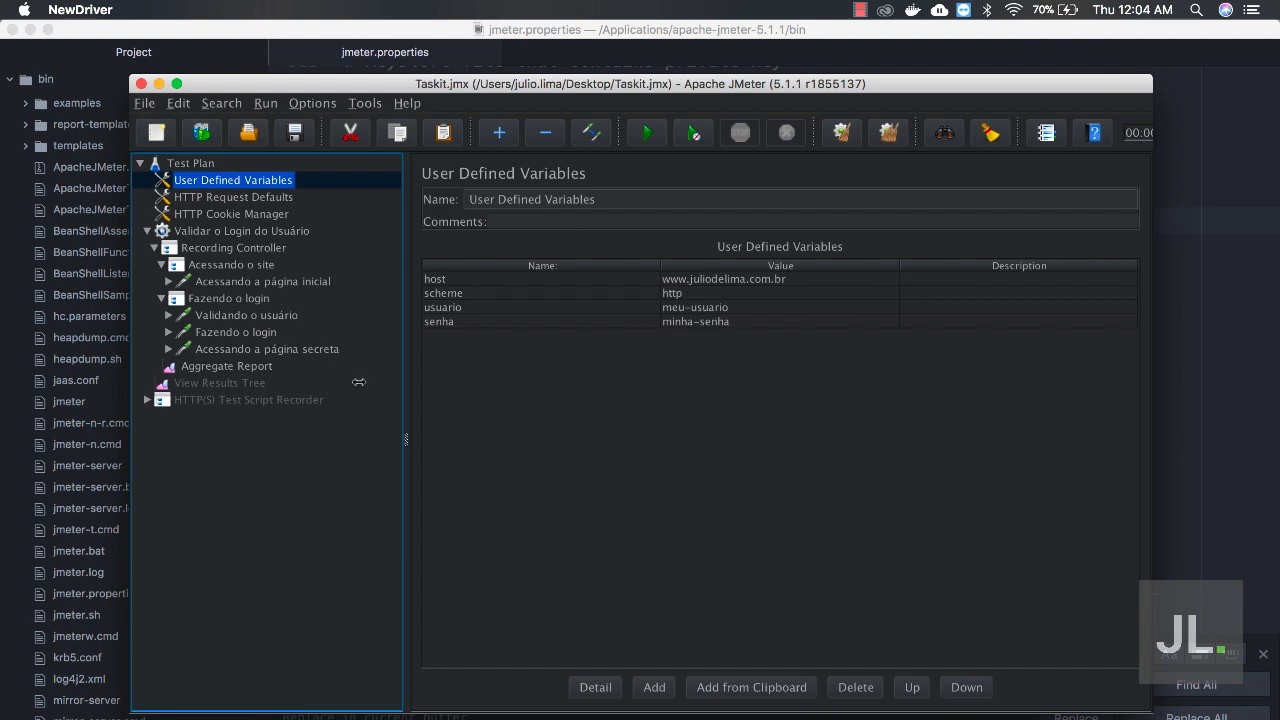
Step: Switch to iTerm2, change to the /Applications/apache-jmeter-5.1.1/bin directory and widen the terminal window
key(alt+space)
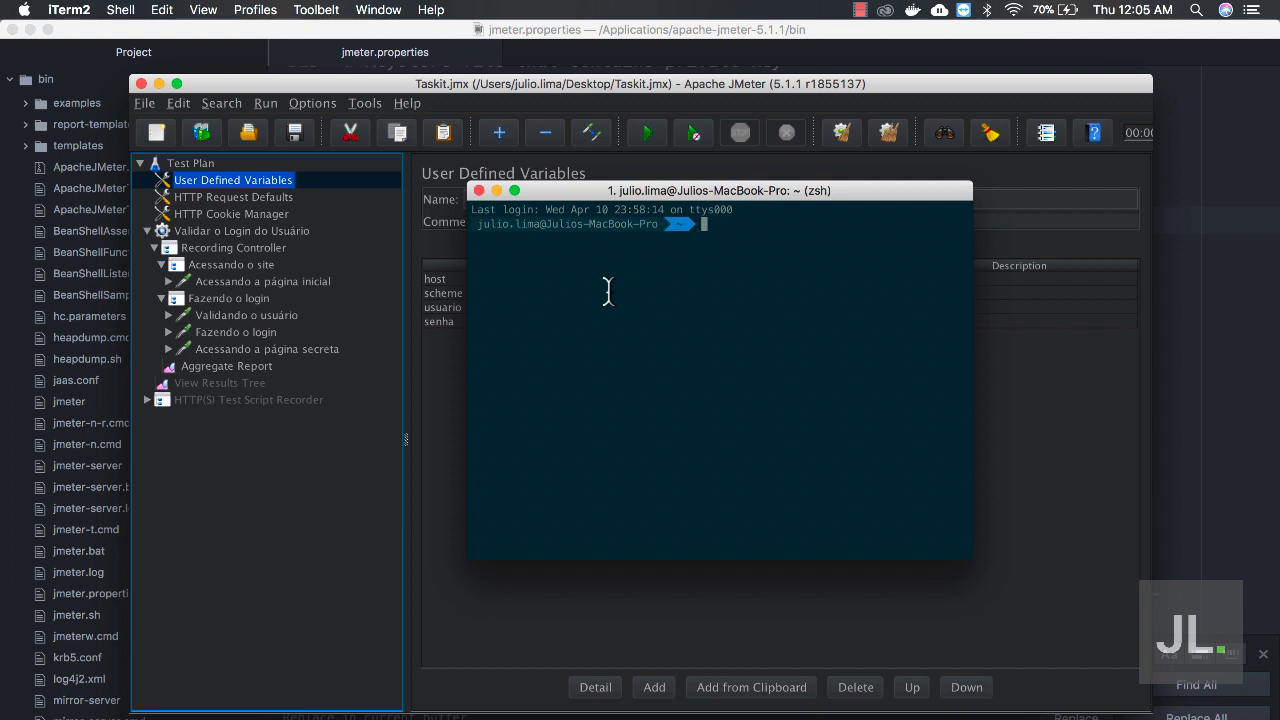
text(cd /Appl)
key(Tab)
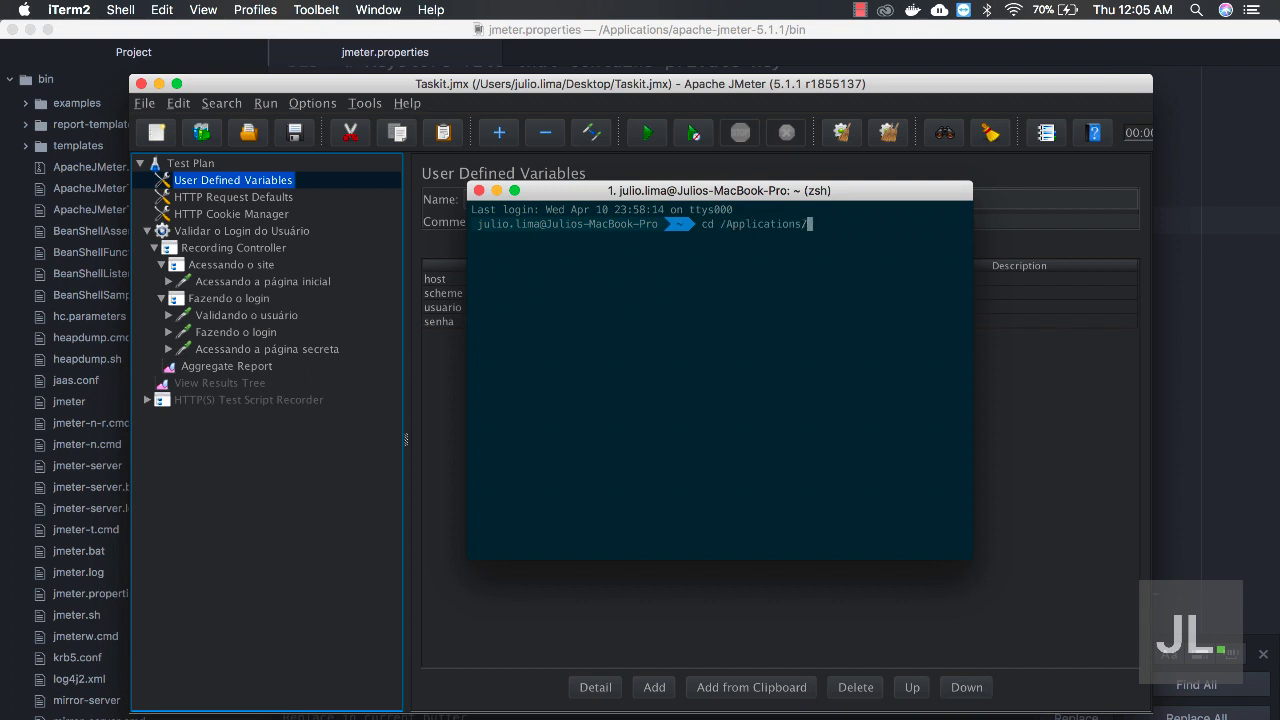
text(apa)
key(Tab)
text(5)
key(Tab)
text(bin)
key(Return)
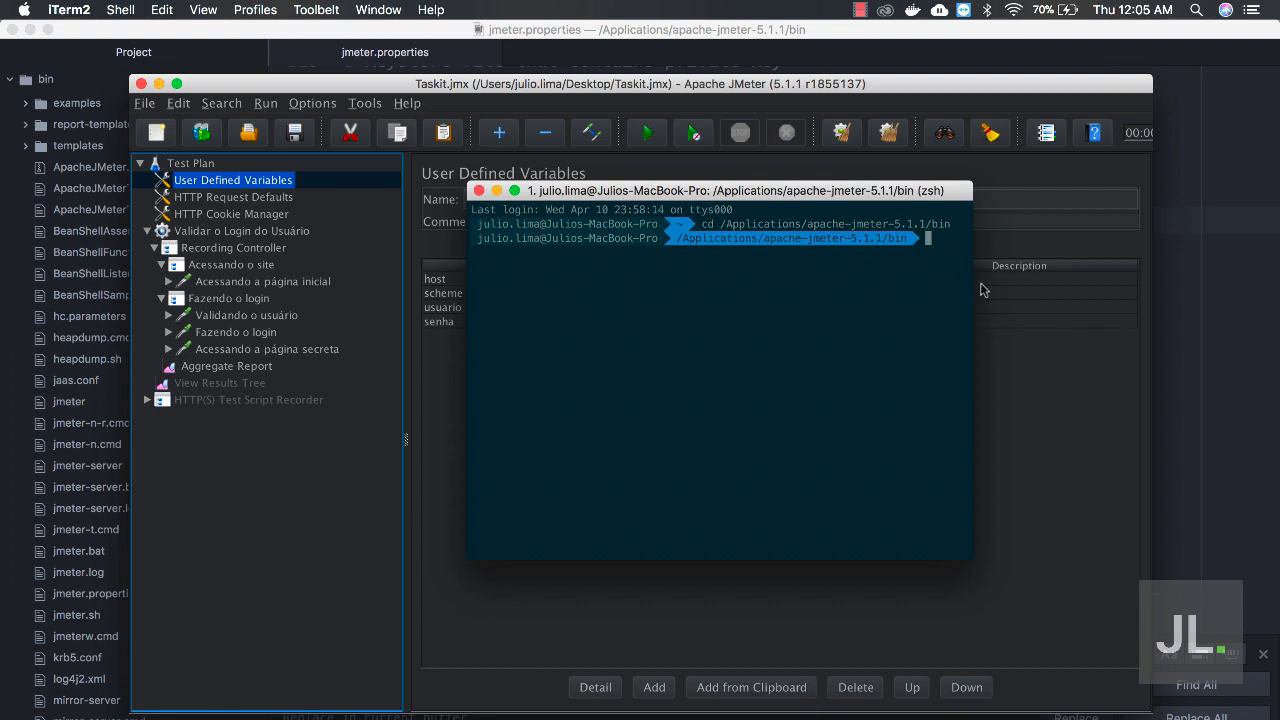
drag(973, 283, 1185, 282)
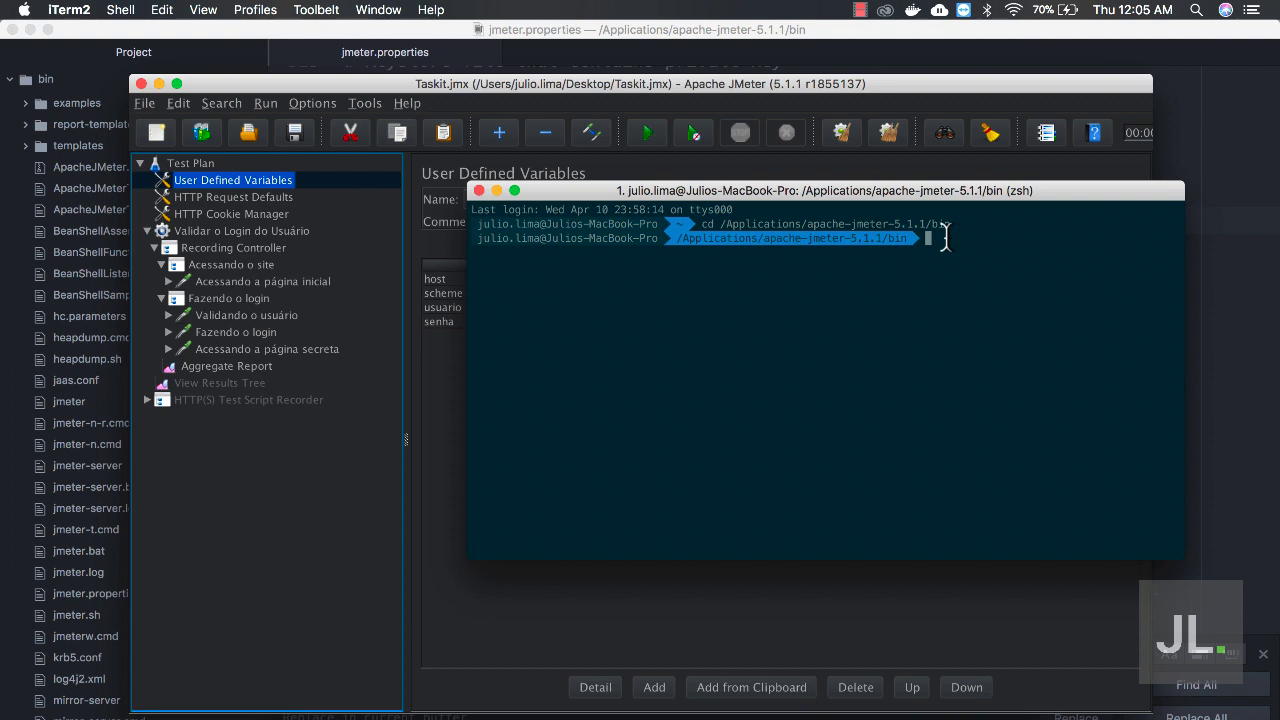
Step: Start the JMeter server with ./jmeter-server and check the endpoint address in its output
text(./jmeter)
key(Tab)
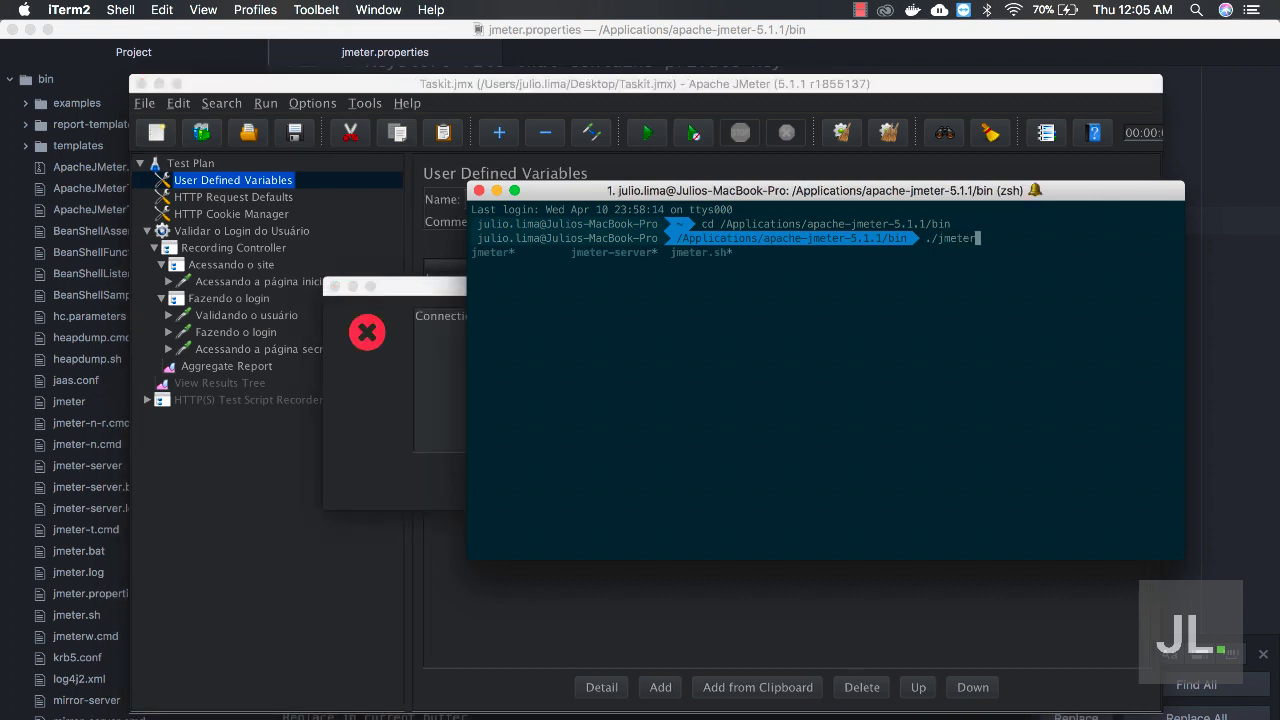
text(-server)
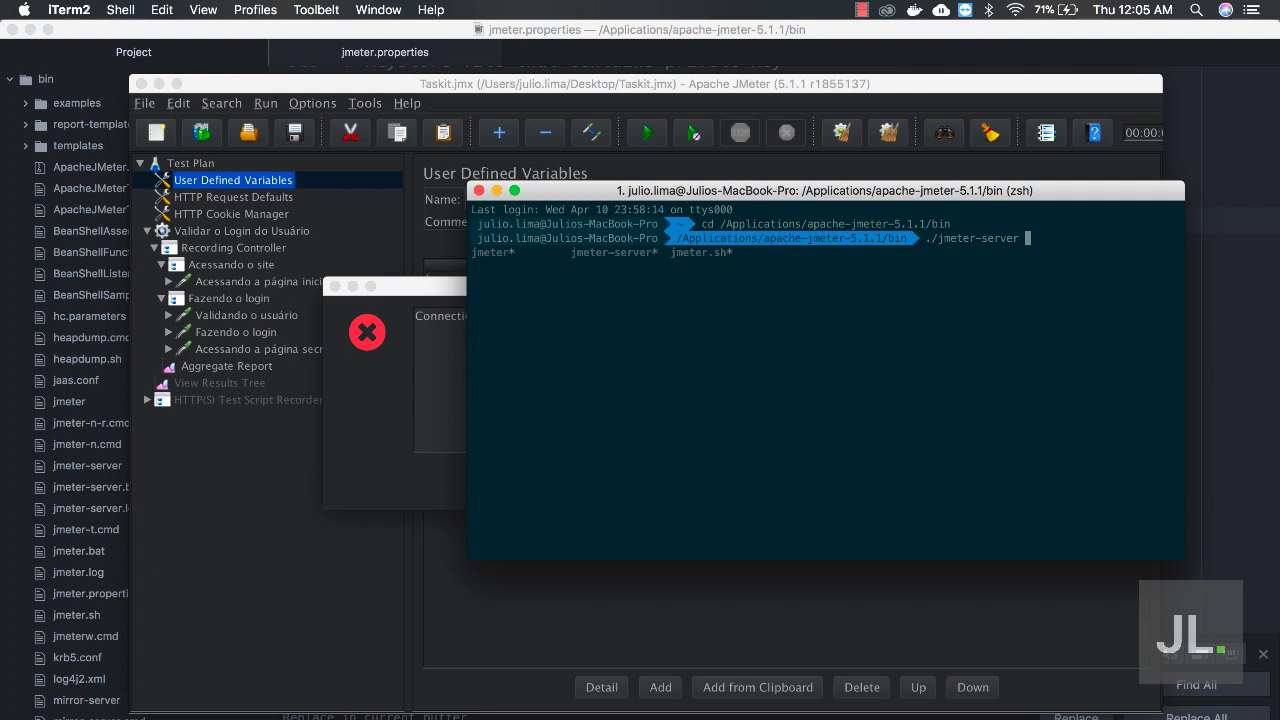
key(Return)
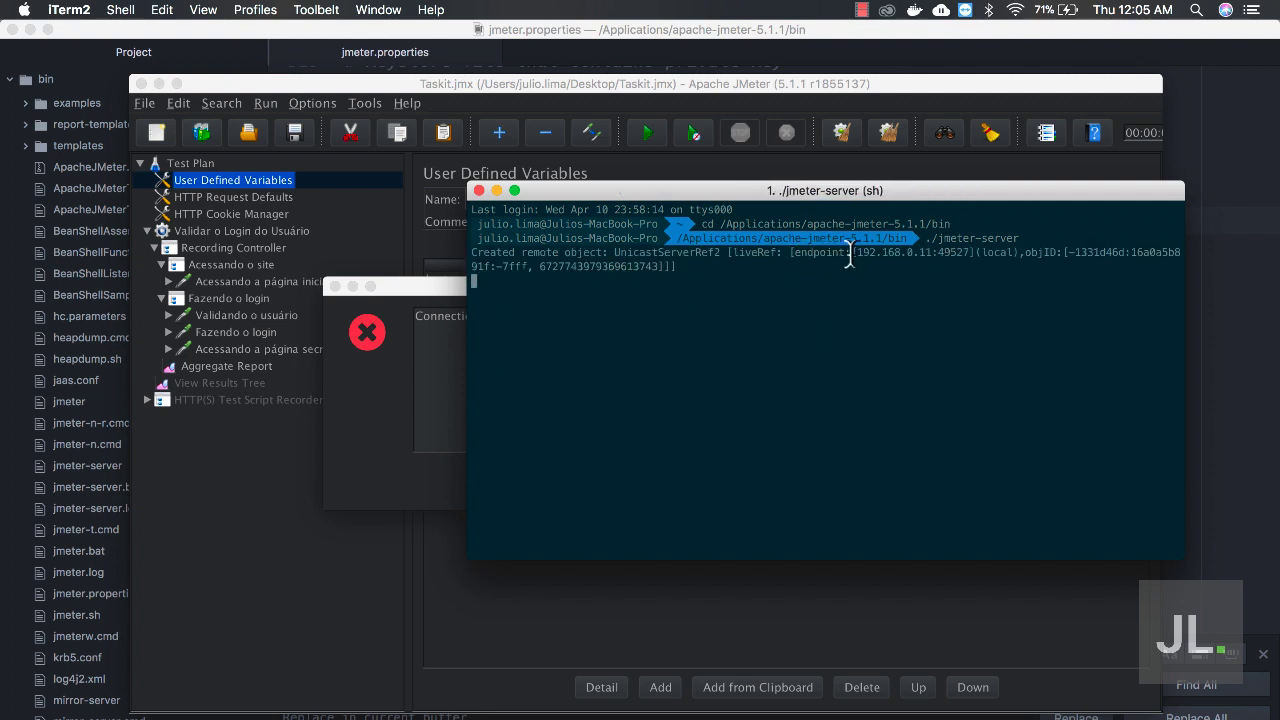
drag(855, 252, 945, 251)
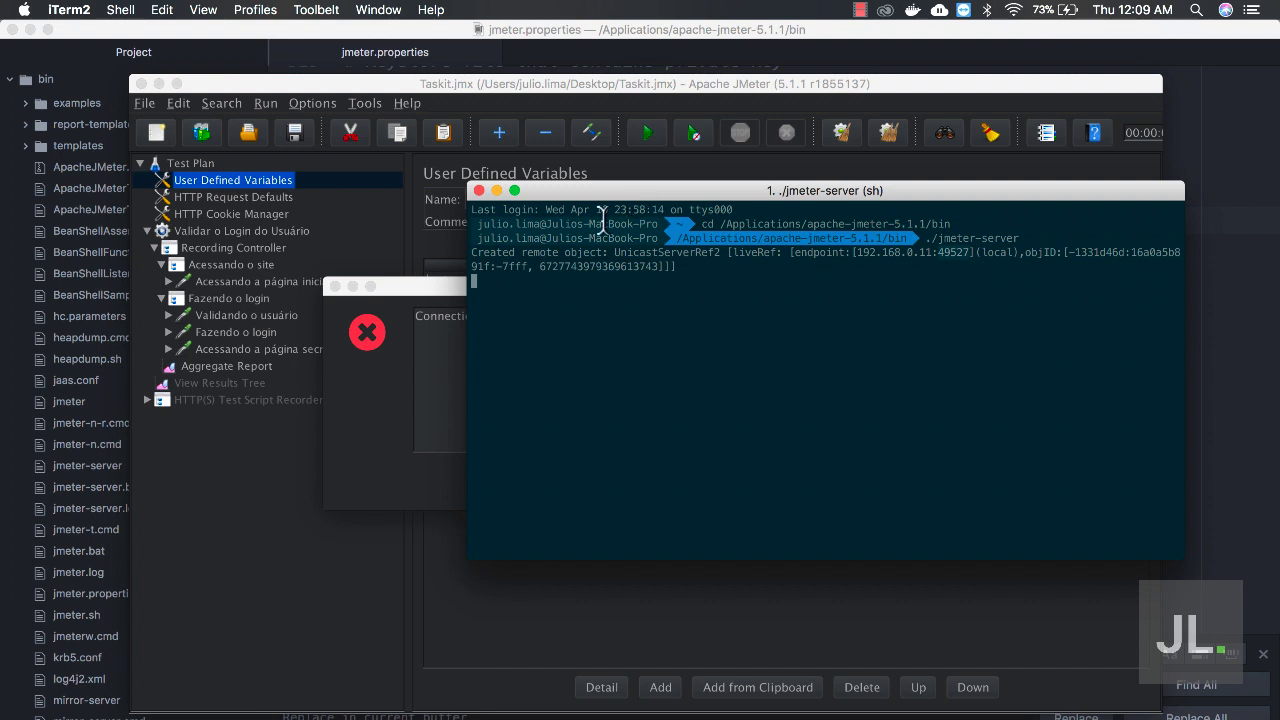
Step: Switch back to JMeter, close the remote-server error dialog and run a remote start on host 192.168.0.14 again
click(413, 289)
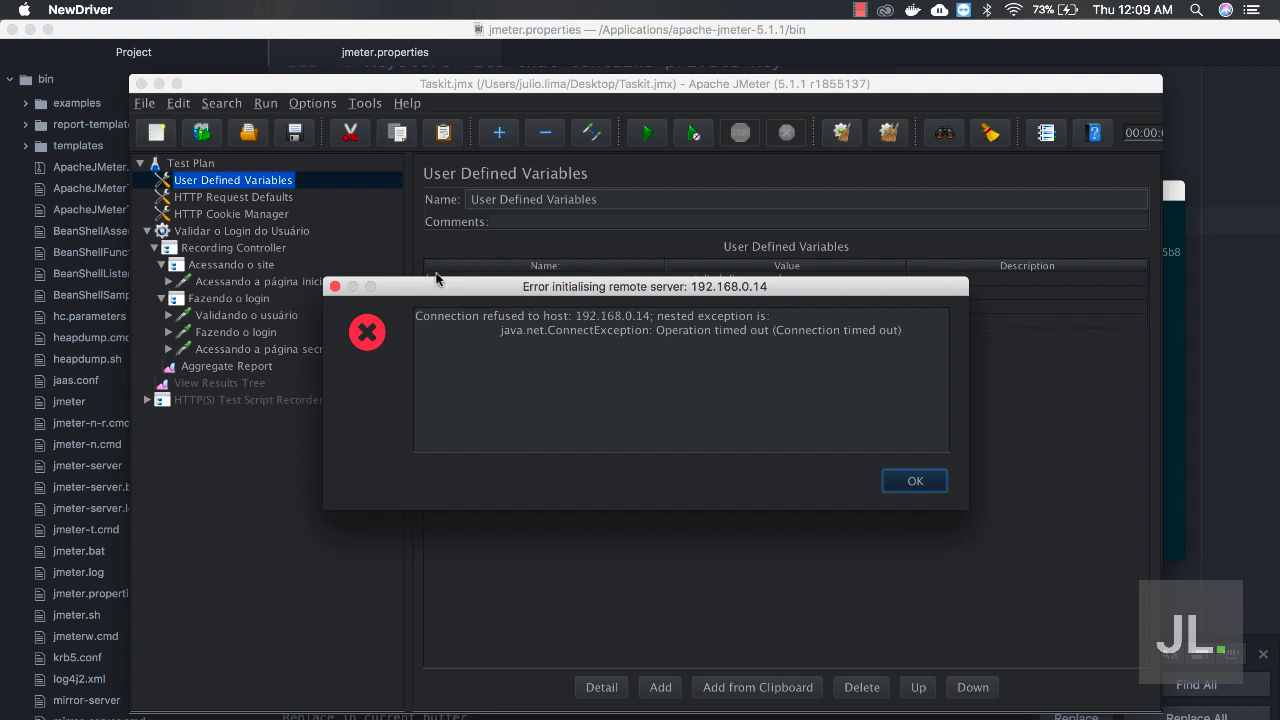
click(914, 481)
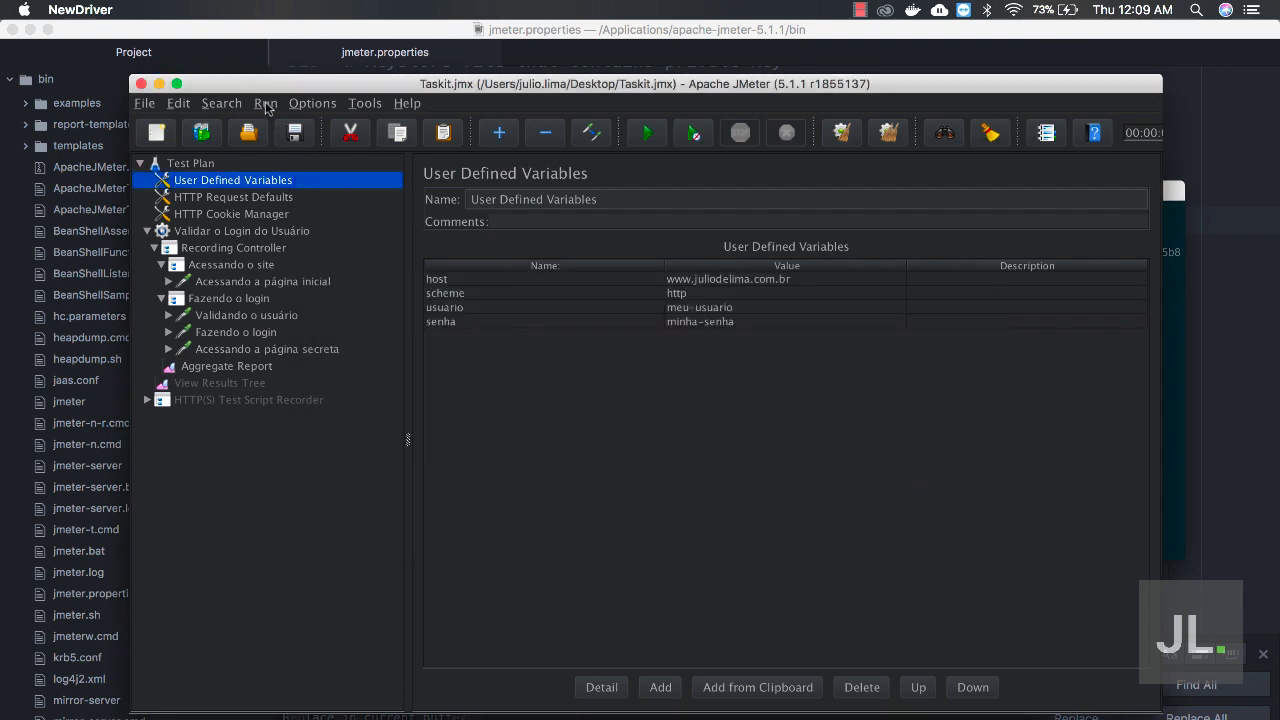
click(265, 103)
mouse_move(312, 212)
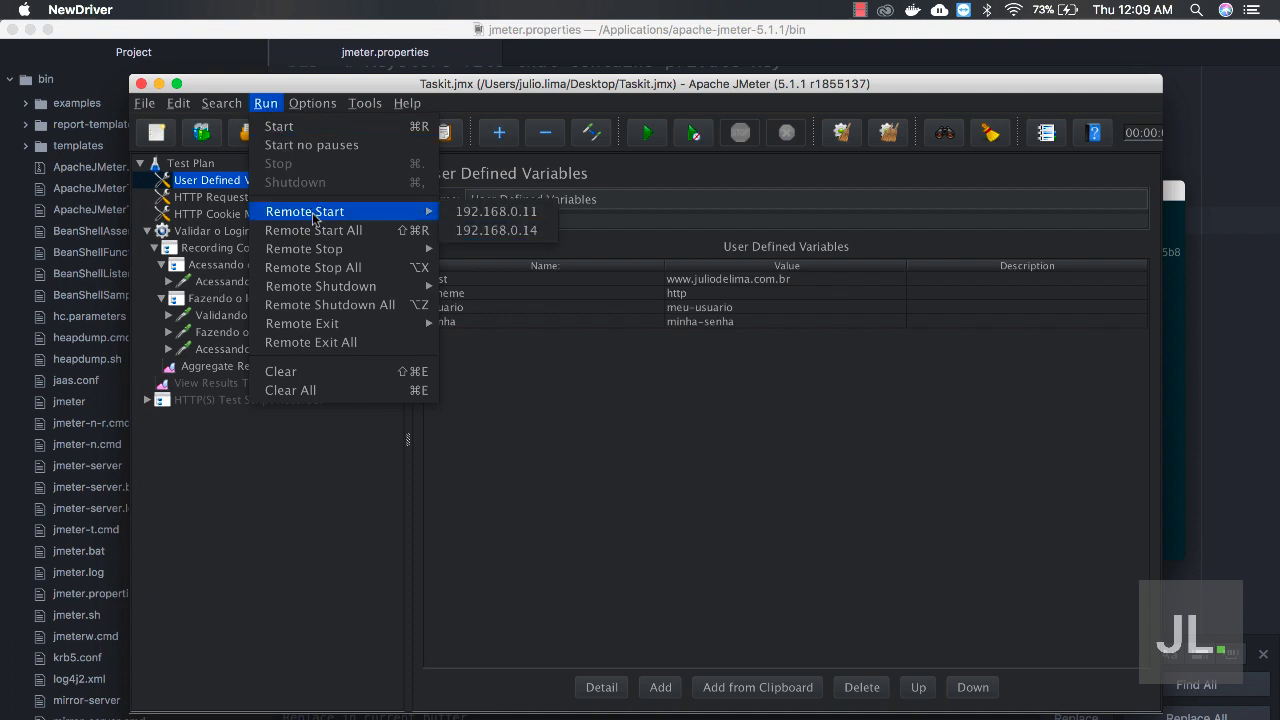
click(481, 231)
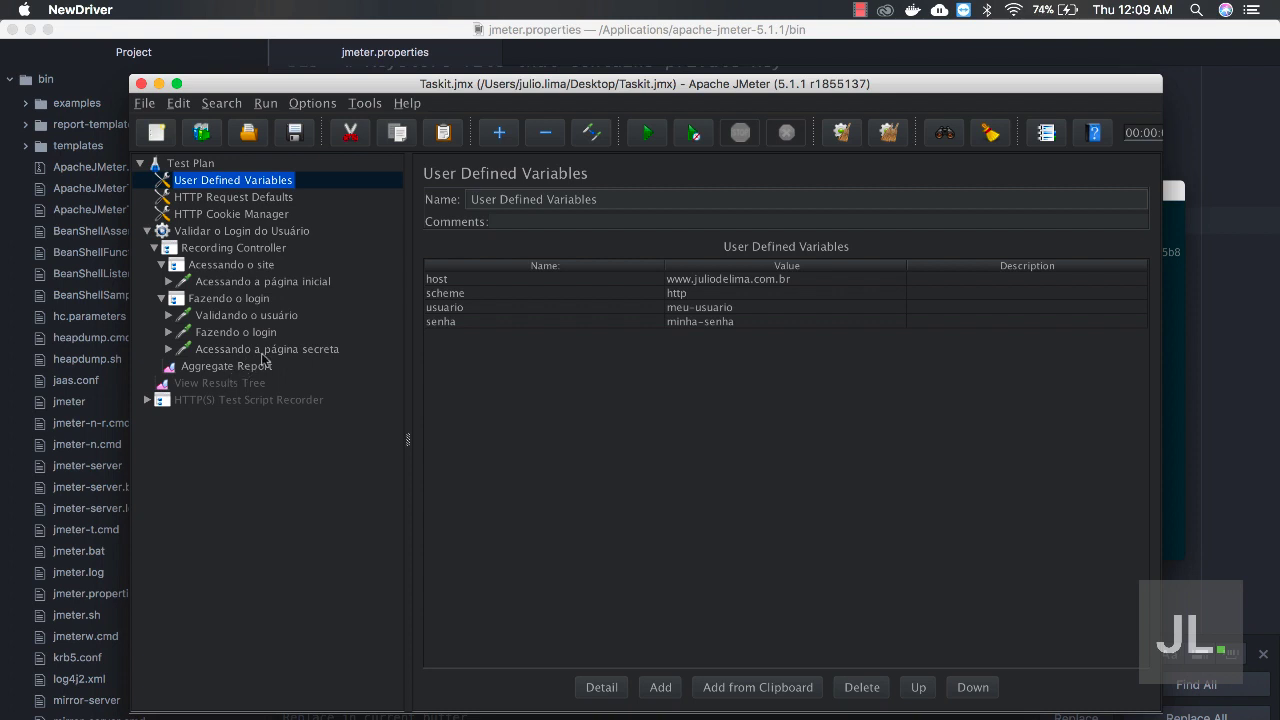
Step: Clear the Aggregate Report, run the test remotely on host 192.168.0.11 and check the jmeter-server output in iTerm2
click(254, 365)
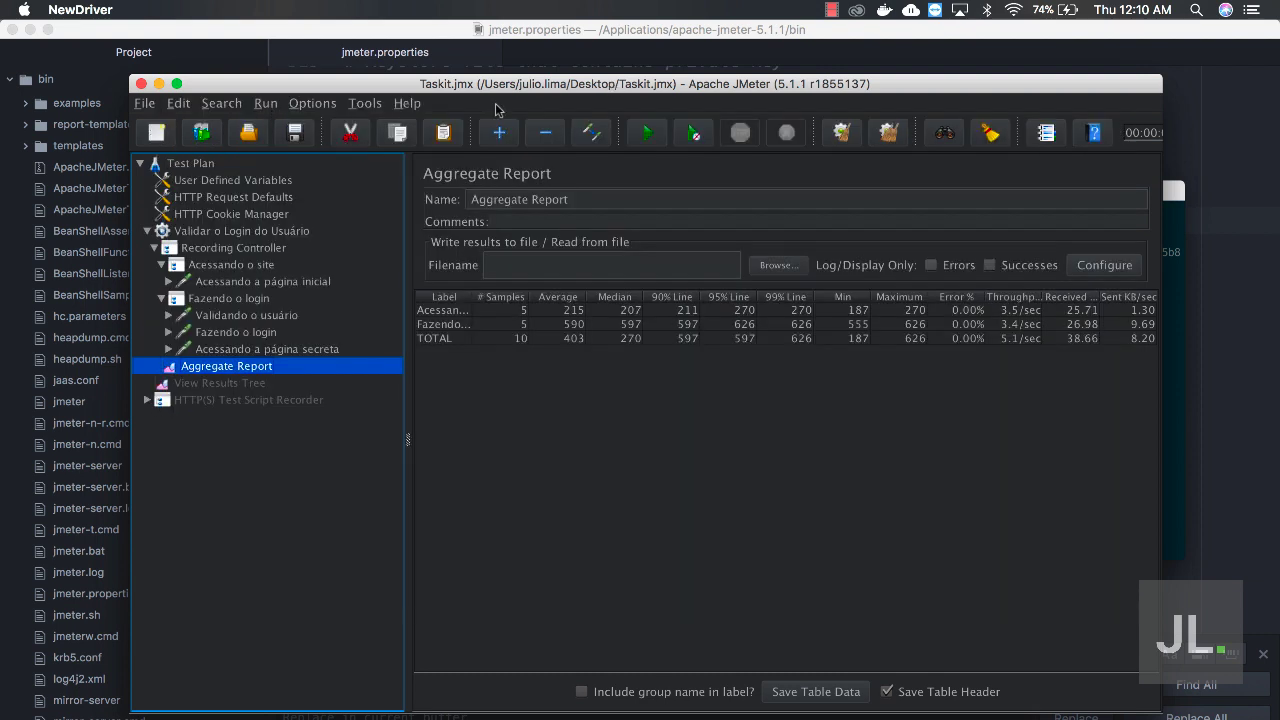
click(886, 138)
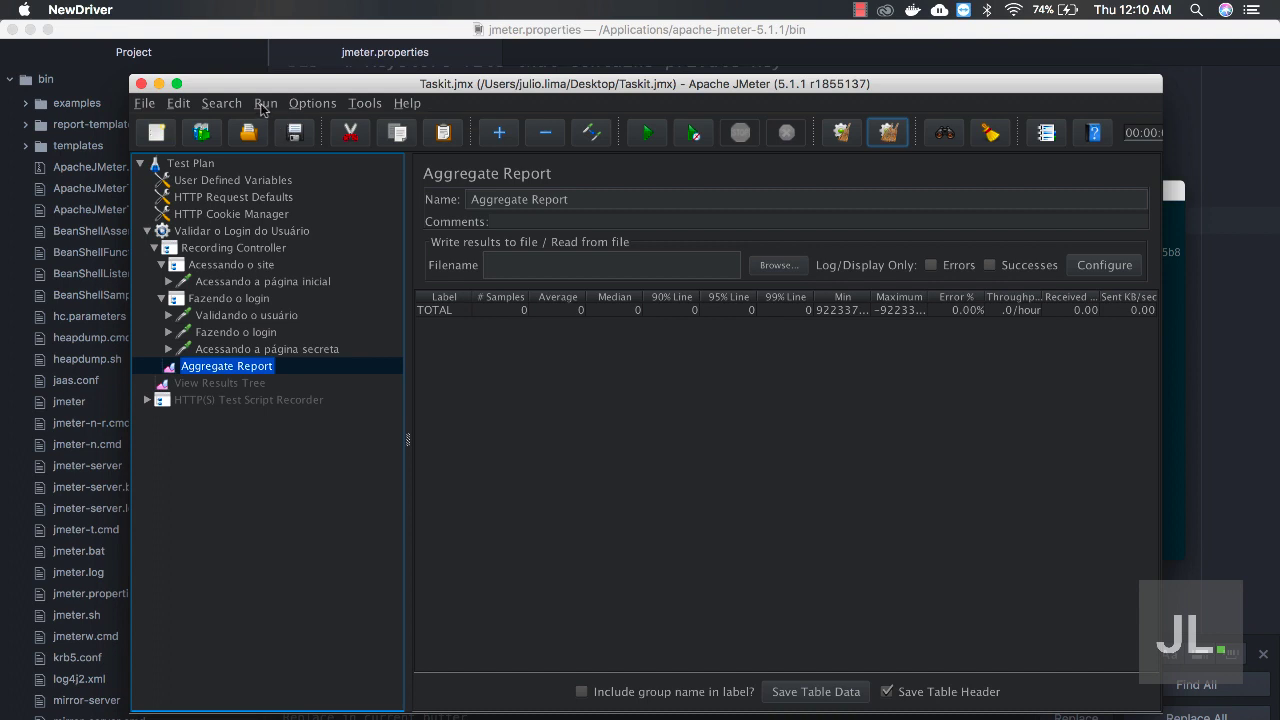
click(264, 104)
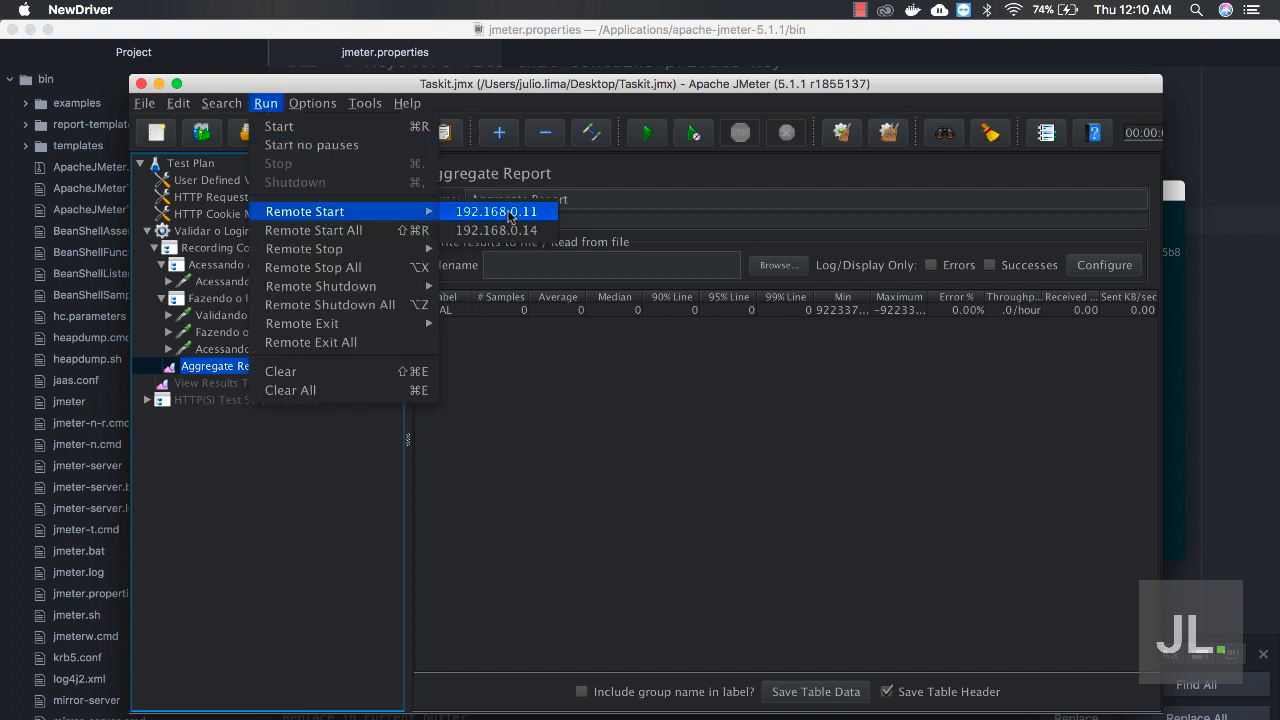
click(510, 216)
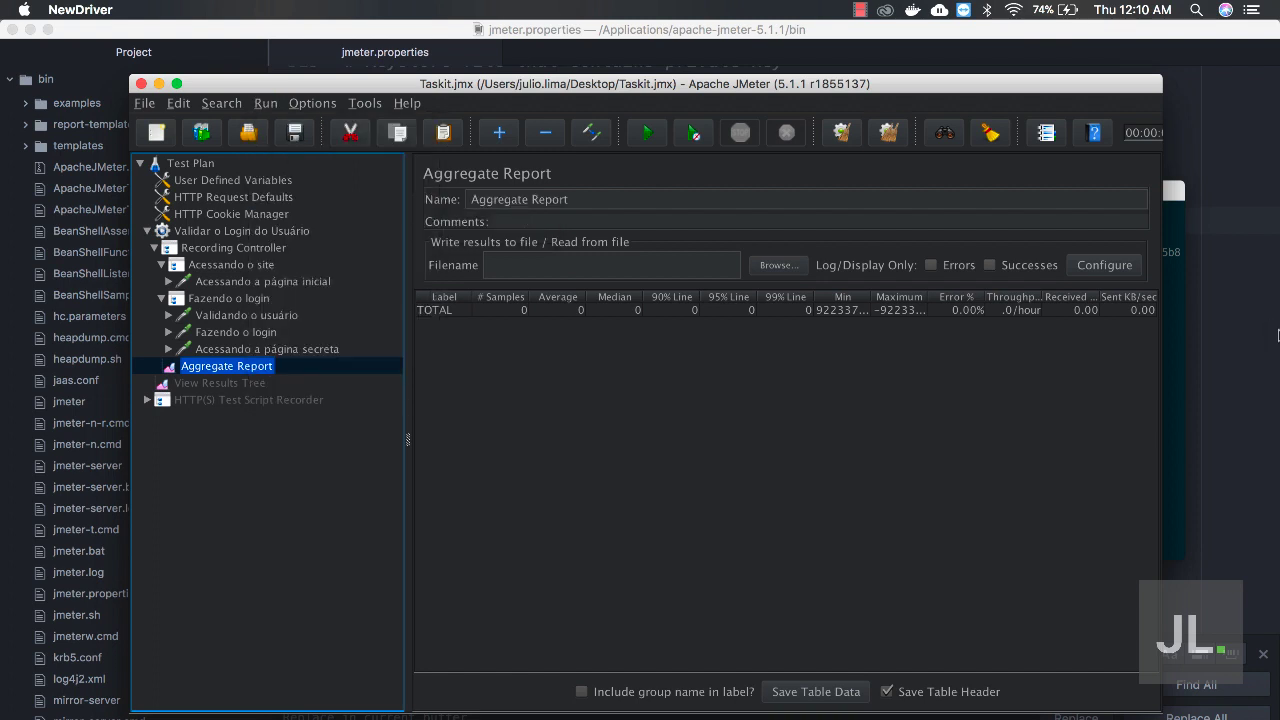
click(1180, 336)
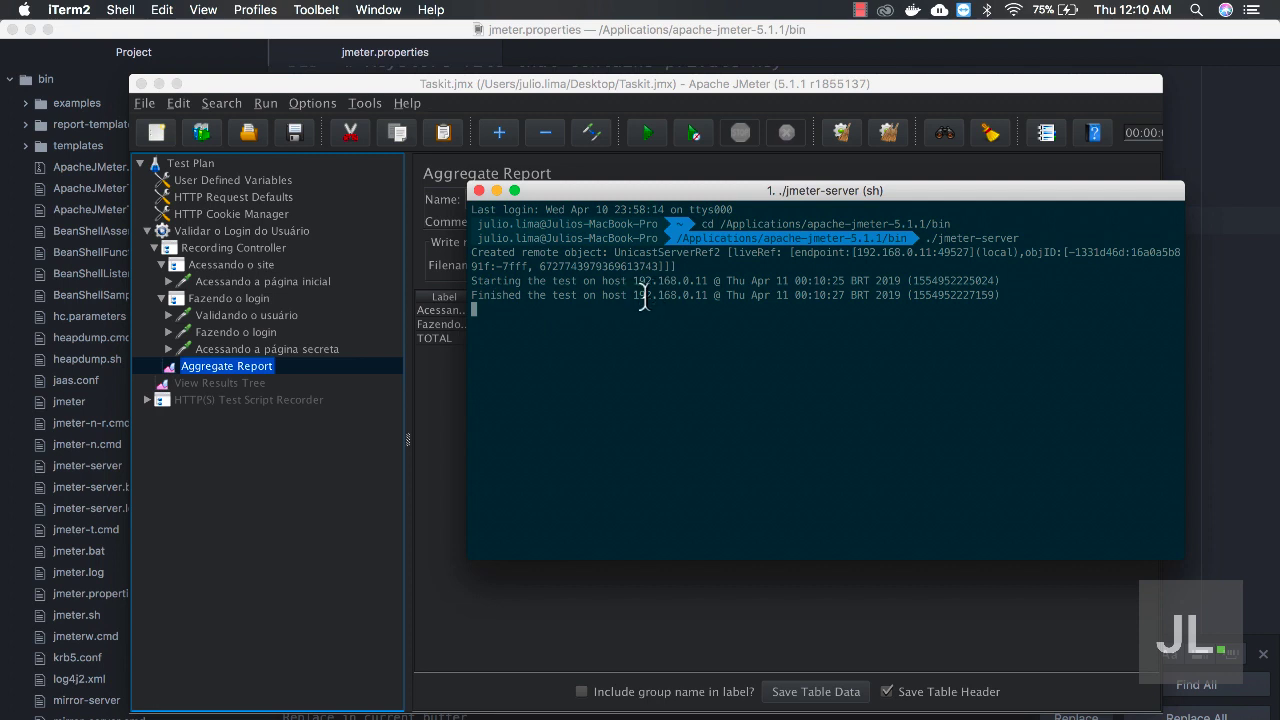
click(423, 404)
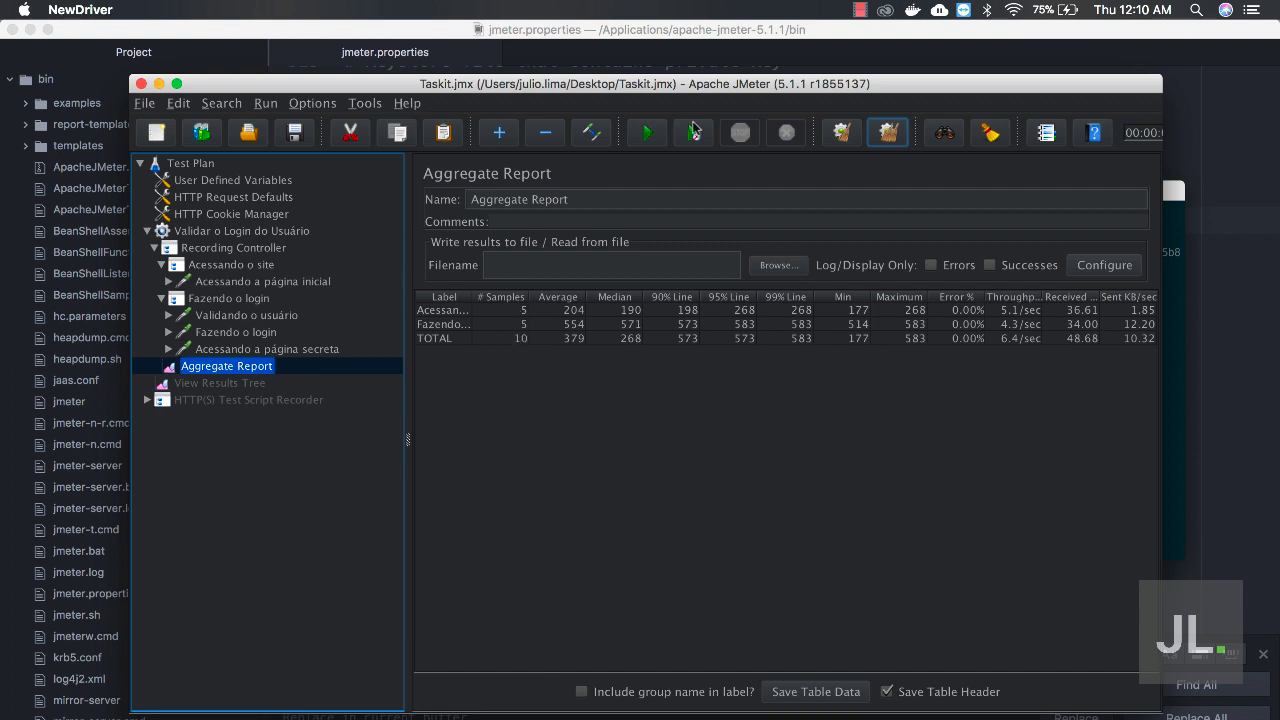
Step: Clear the Aggregate Report results and start the test on all remote hosts at once
click(887, 133)
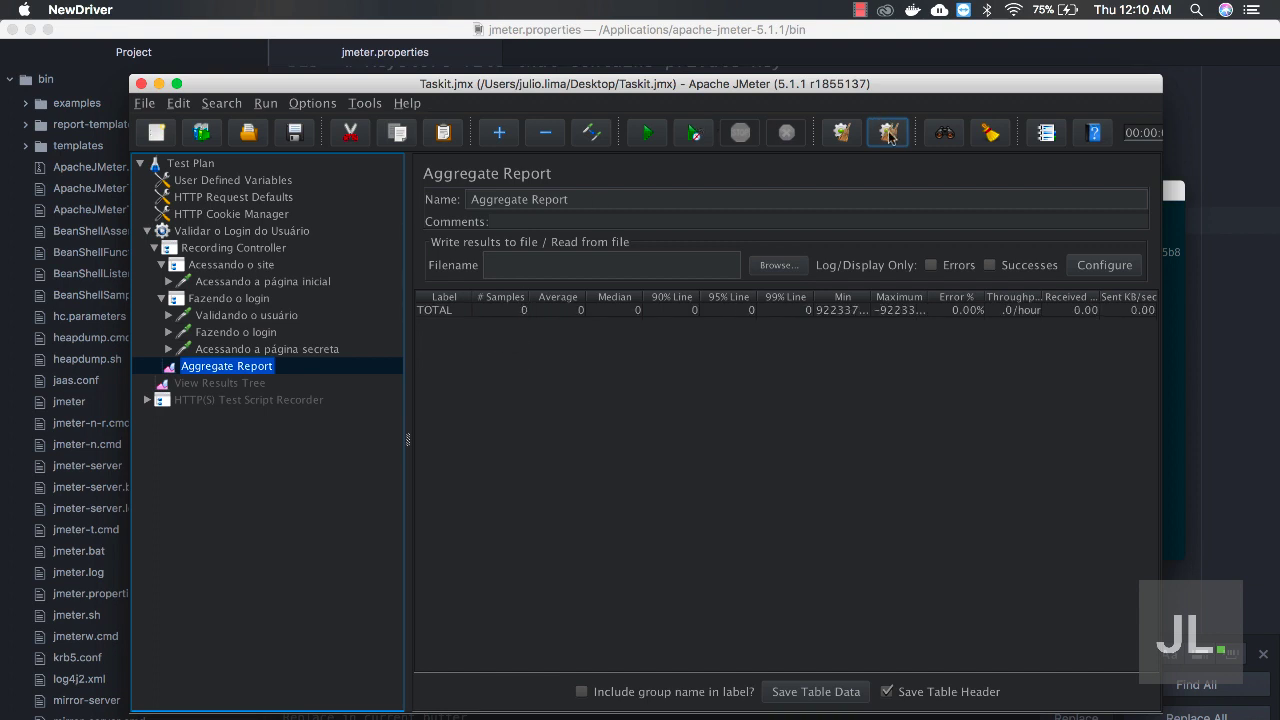
click(266, 104)
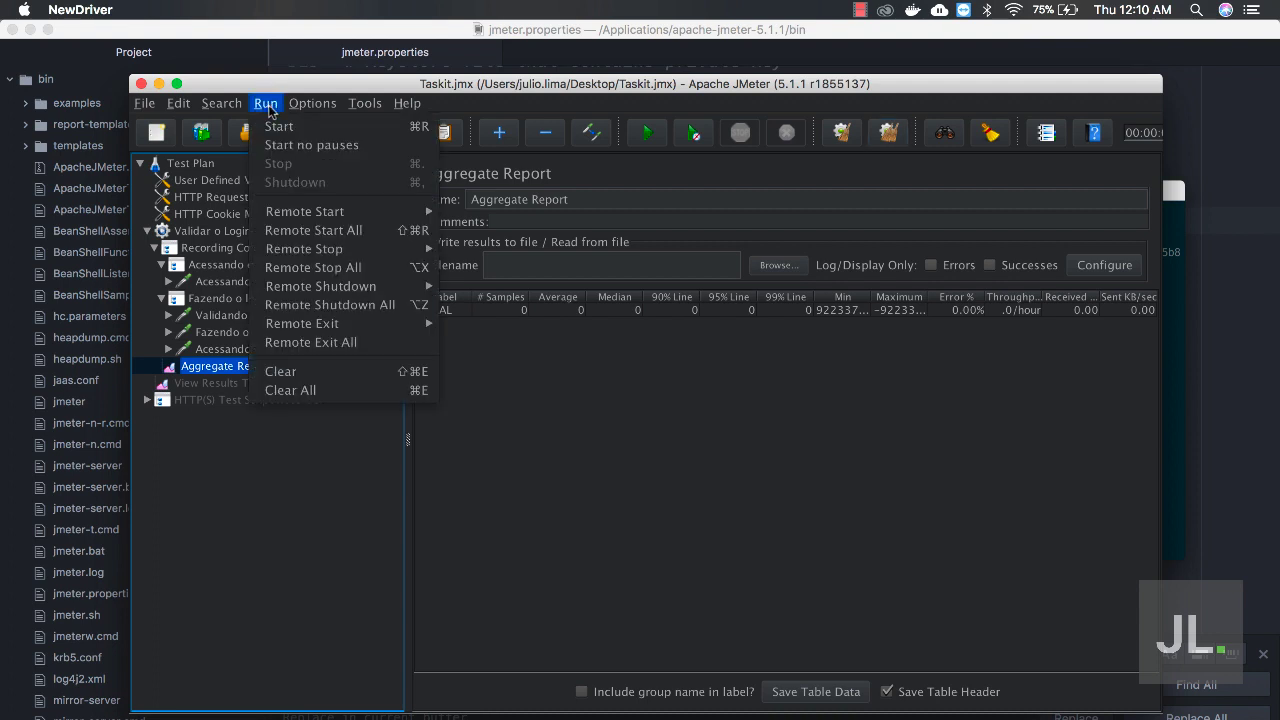
click(328, 232)
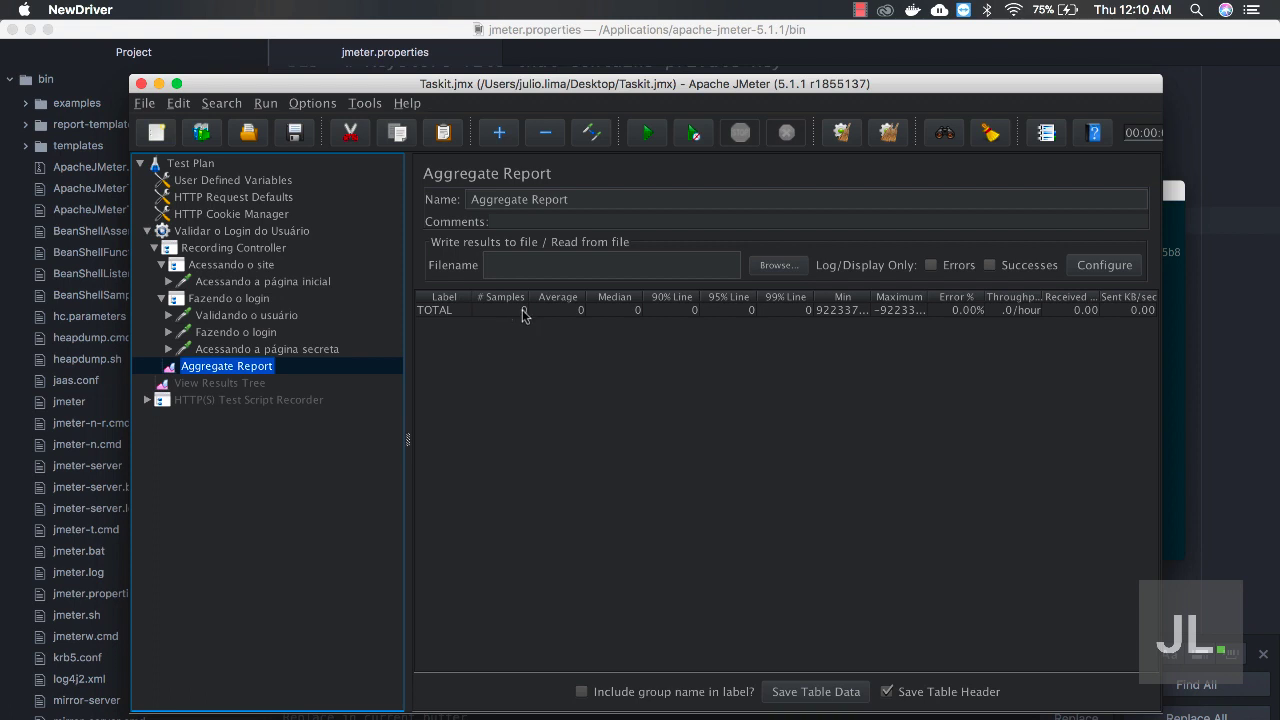
Step: Check the all-hosts run in the iTerm2 jmeter-server output and in JMeter's Aggregate Report
click(1183, 341)
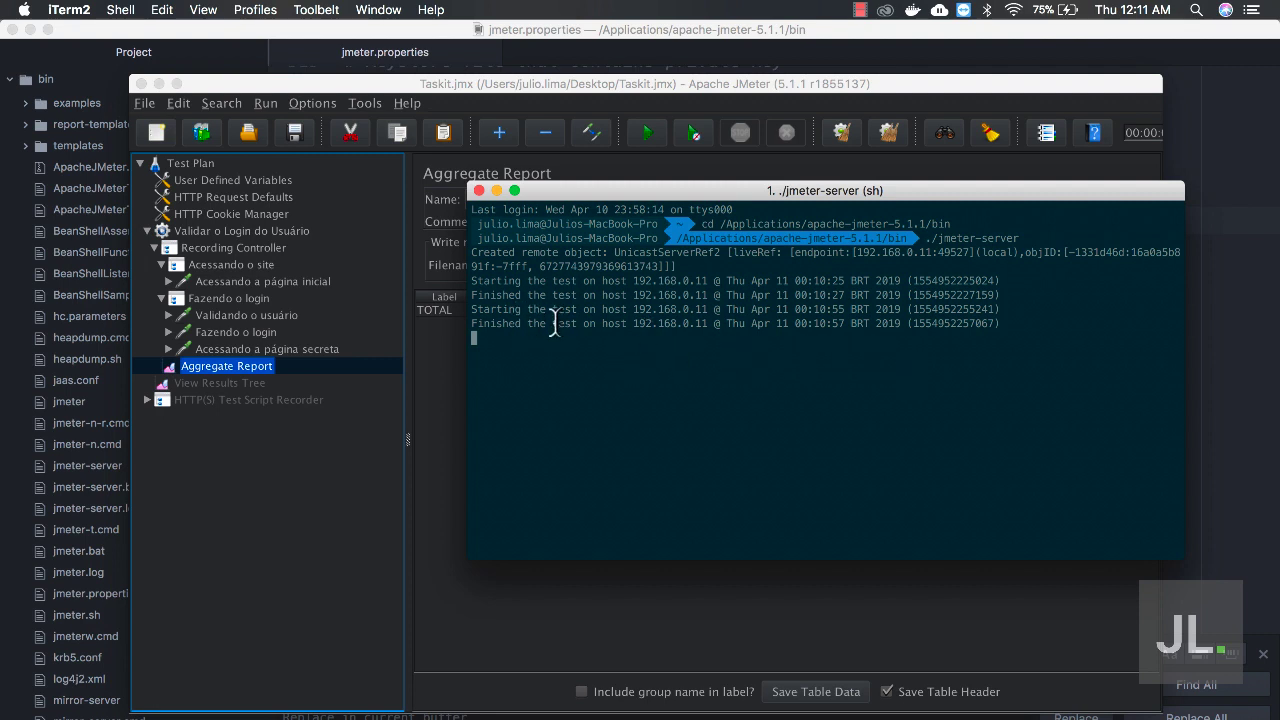
click(430, 360)
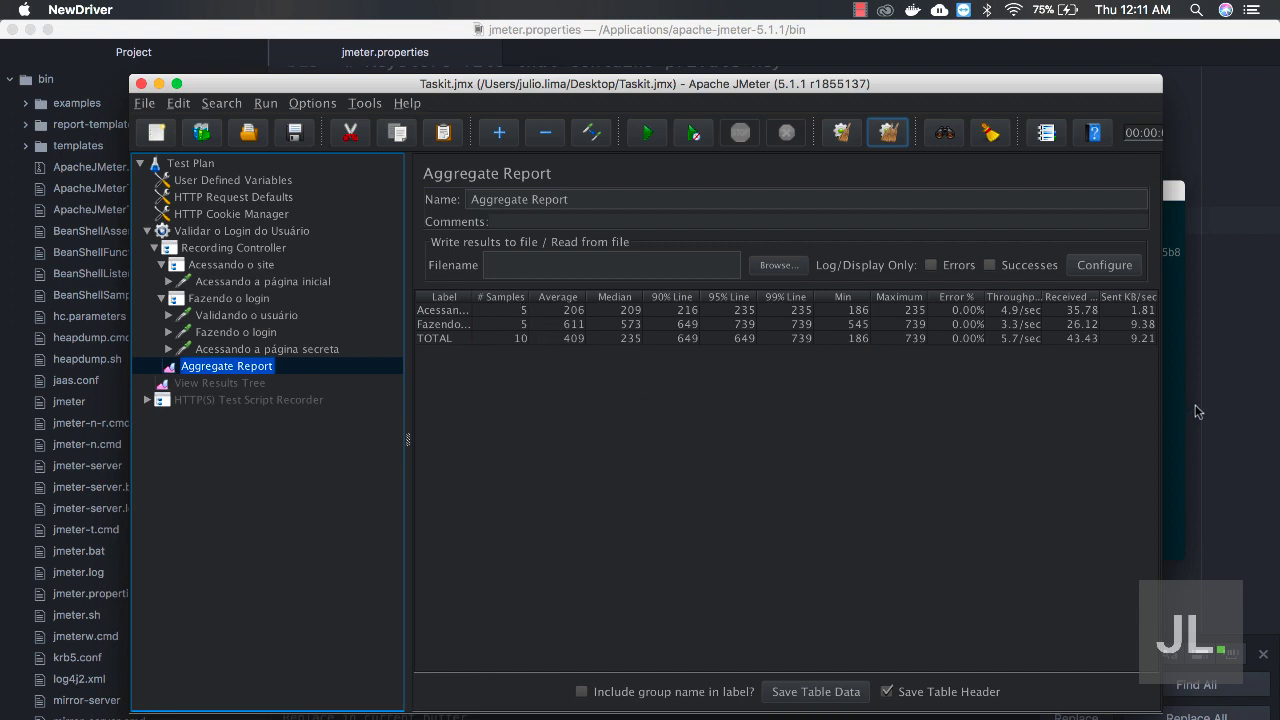
key(super+Tab)
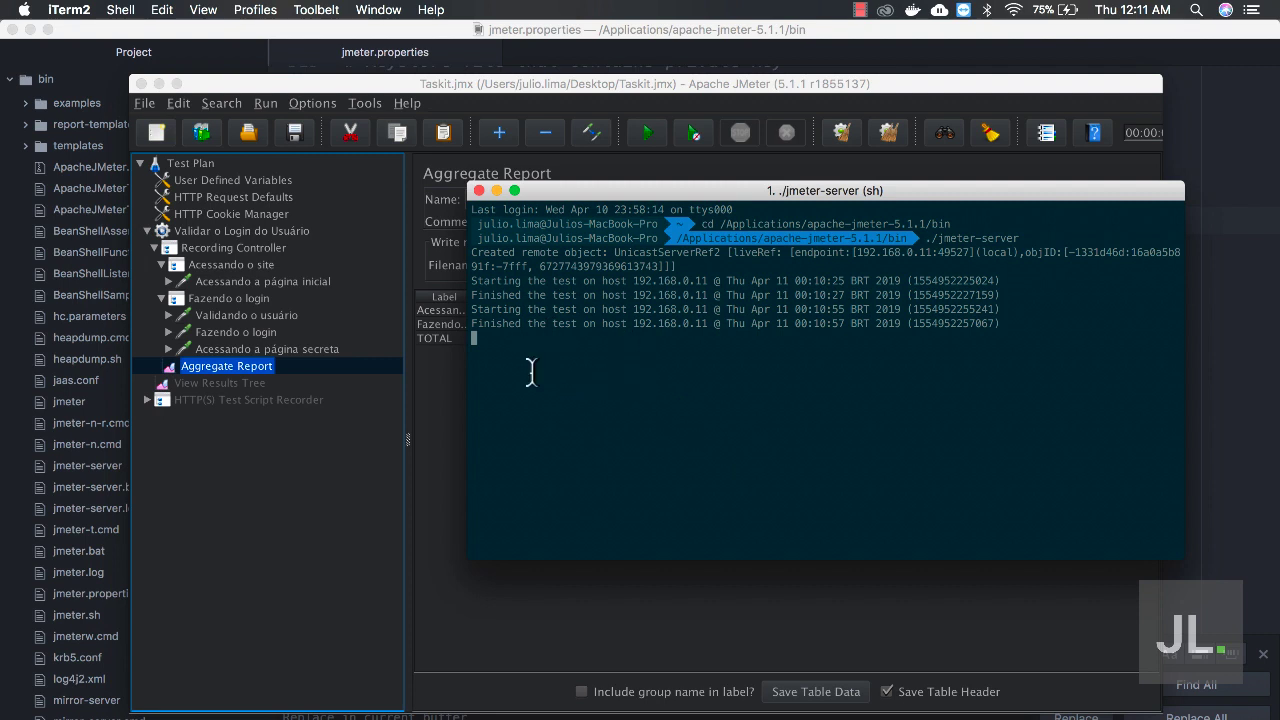
click(430, 396)
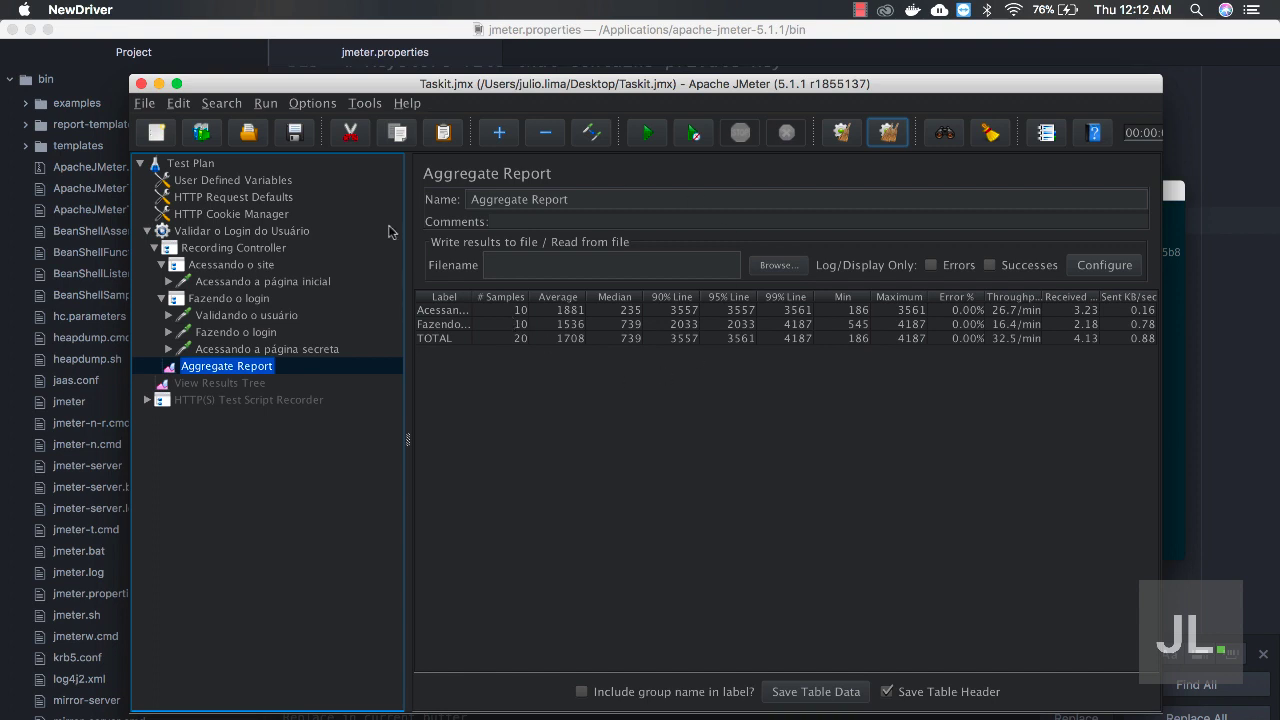
Step: Switch to Atom and review the remote_hosts line with its two host addresses in jmeter.properties
click(606, 30)
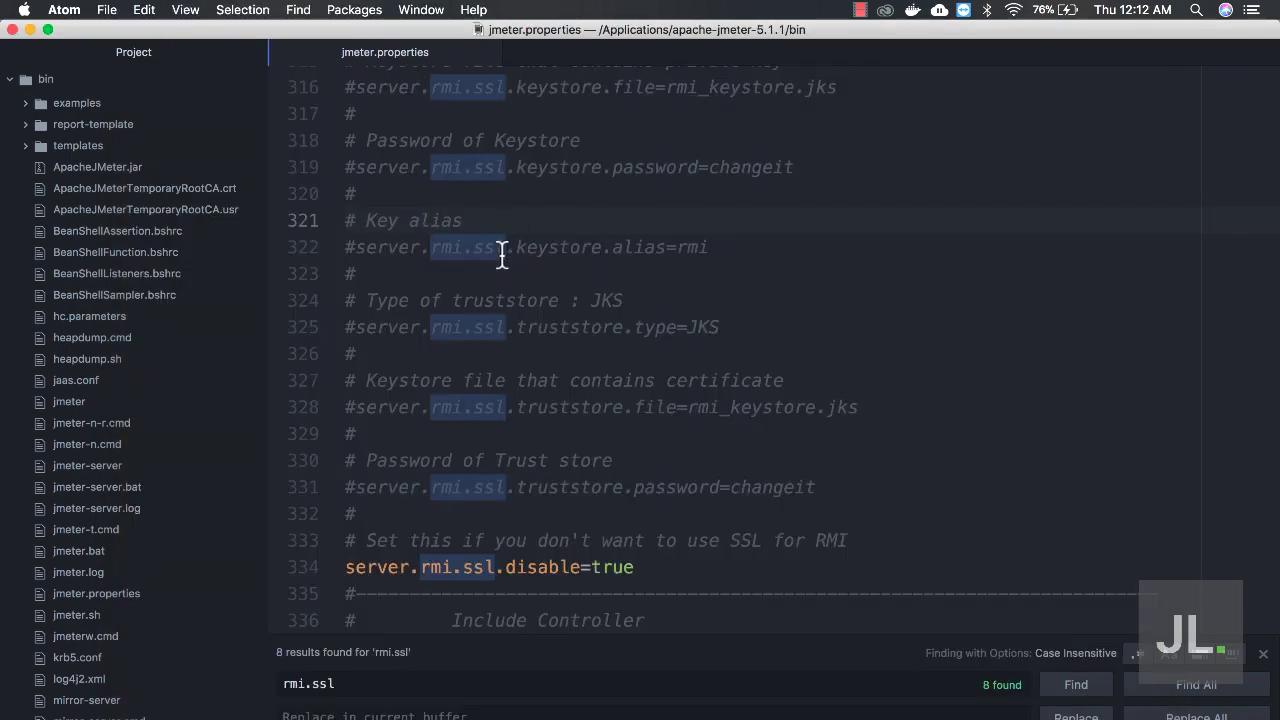
scroll(614, 294, up, 5)
scroll(615, 297, up, 15)
scroll(615, 300, down, 10)
scroll(615, 297, down, 10)
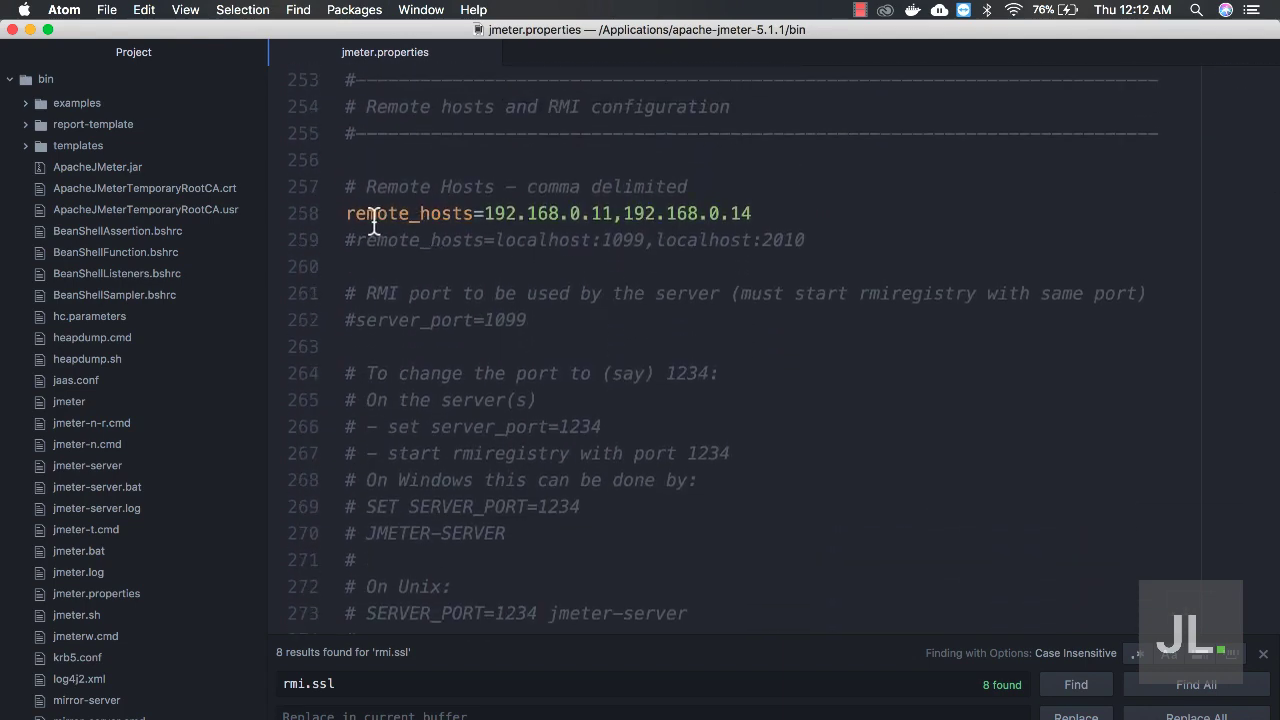
drag(345, 213, 471, 213)
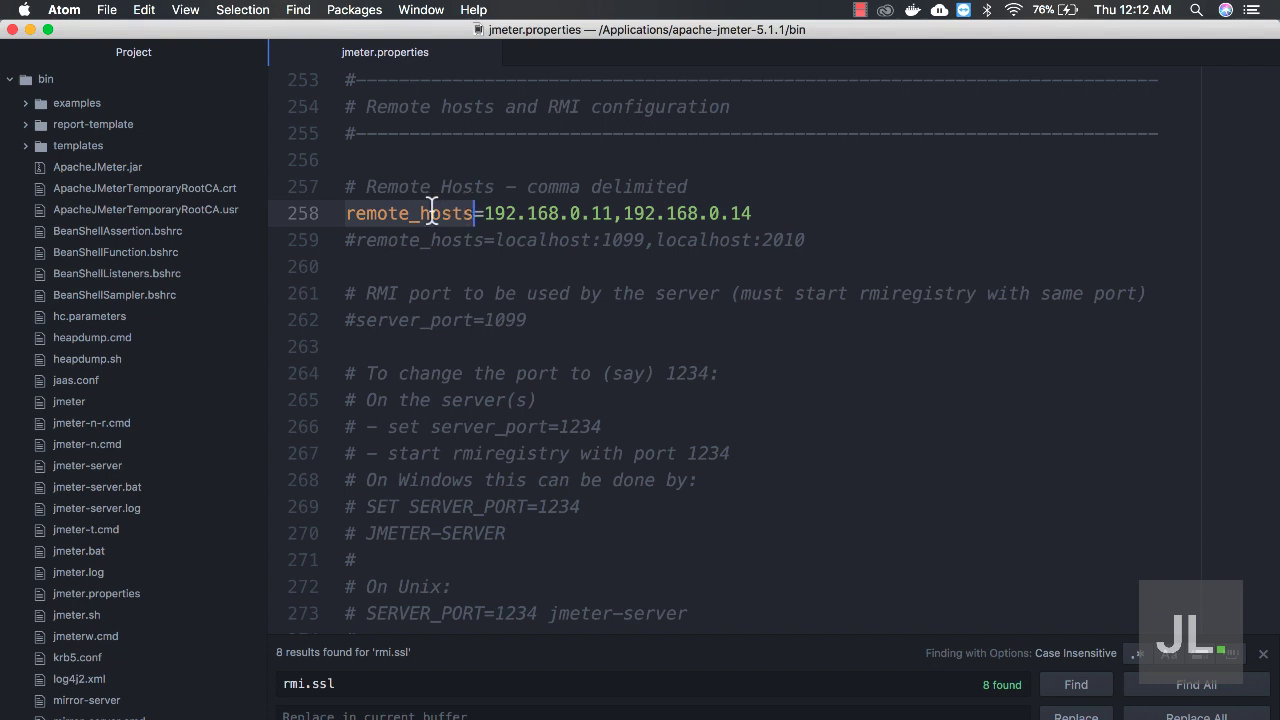
drag(486, 213, 749, 210)
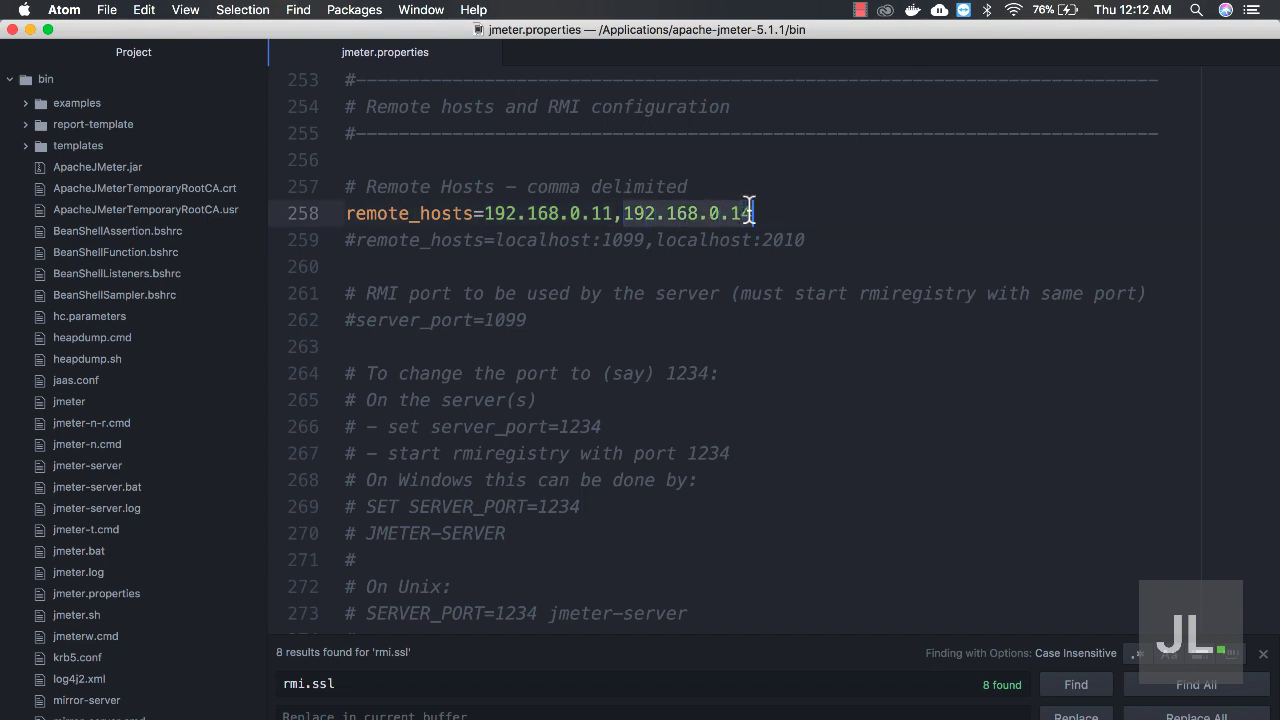
drag(486, 213, 751, 205)
Step: Review the server.rmi.ssl.disable=true setting in jmeter.properties
scroll(502, 473, down, 3)
scroll(502, 473, down, 15)
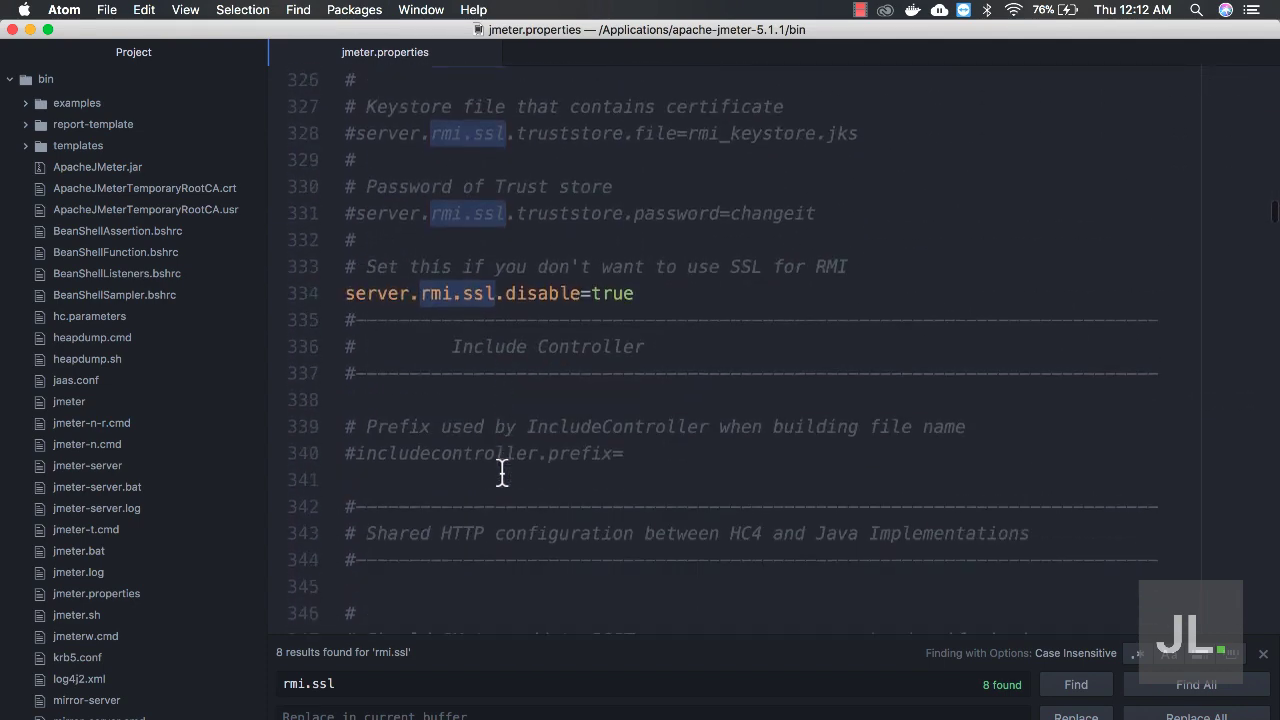
scroll(500, 248, up, 3)
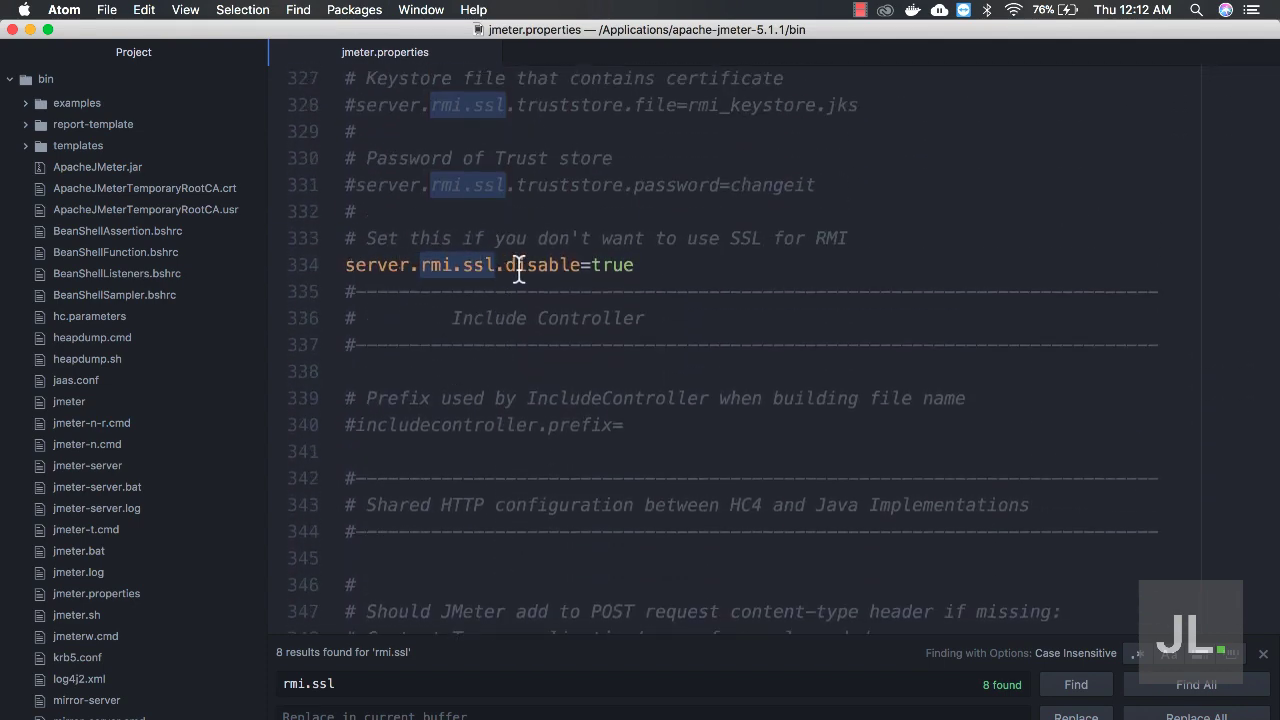
click(590, 266)
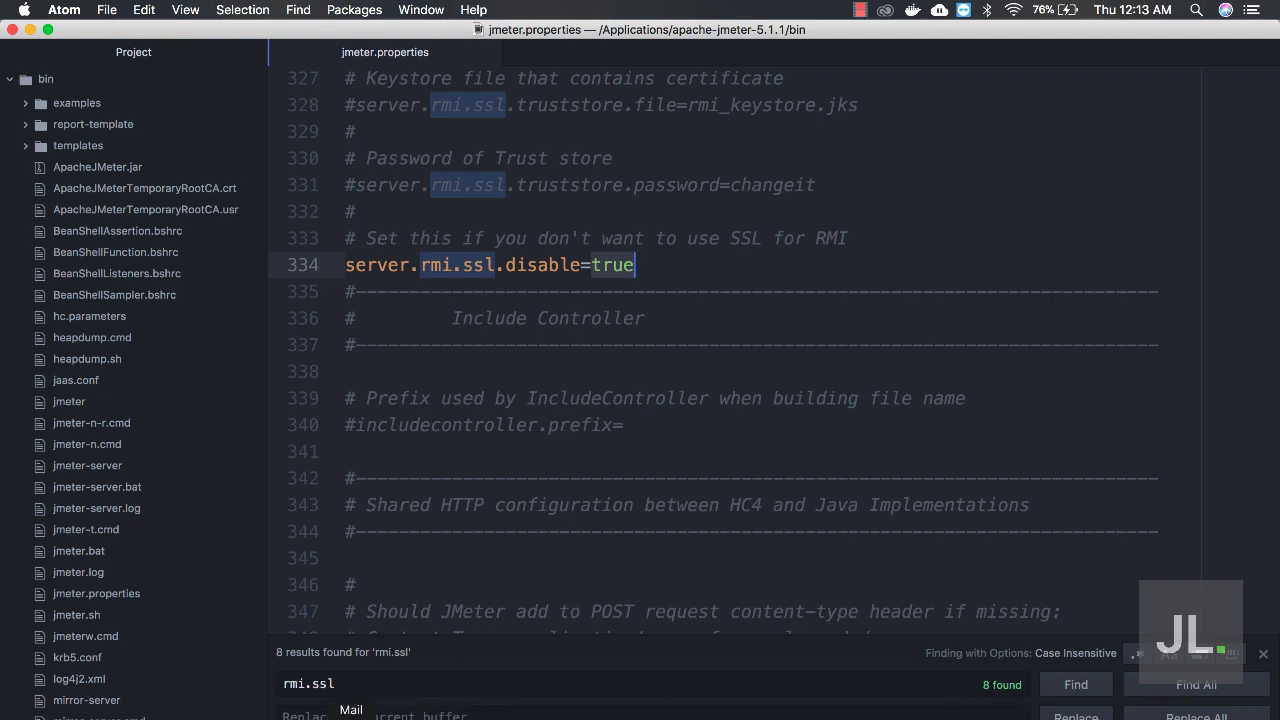
Step: Switch to iTerm2, review the jmeter-server output and move the terminal window lower on the desktop
click(332, 716)
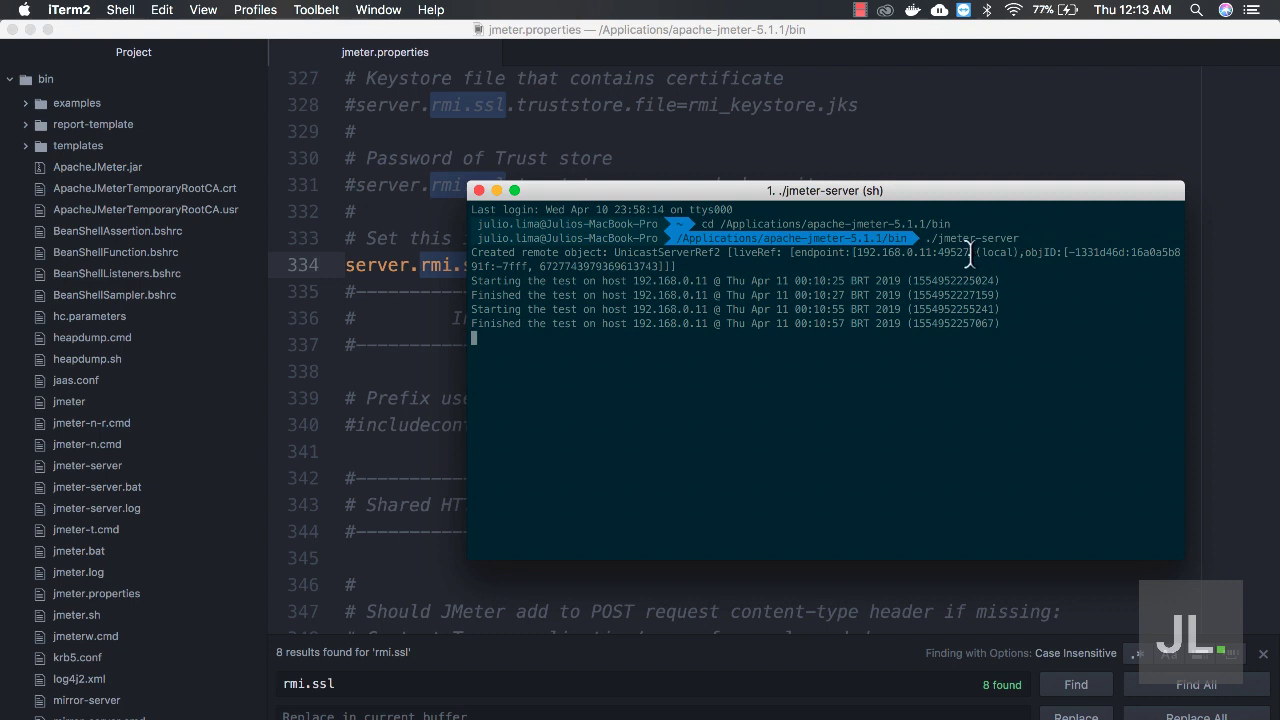
drag(726, 192, 715, 326)
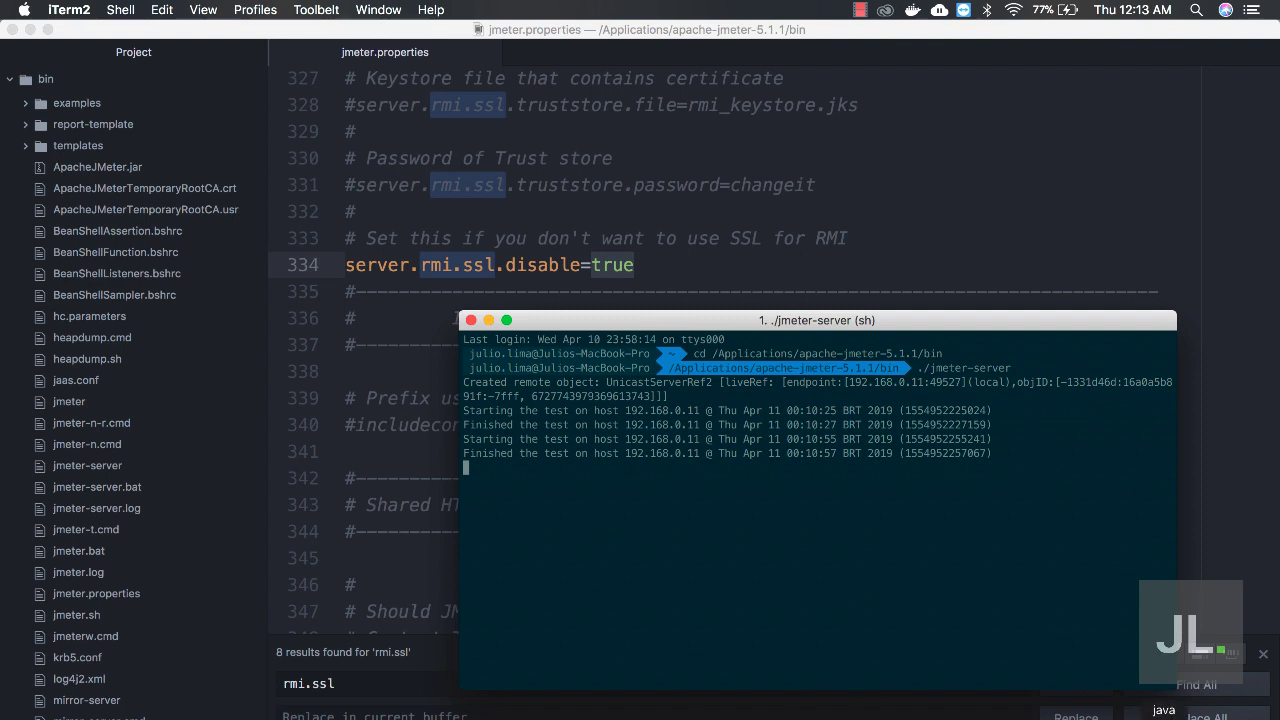
Step: Switch to JMeter and look through the available commands for remote start, stop and shutdown
click(1160, 712)
click(265, 104)
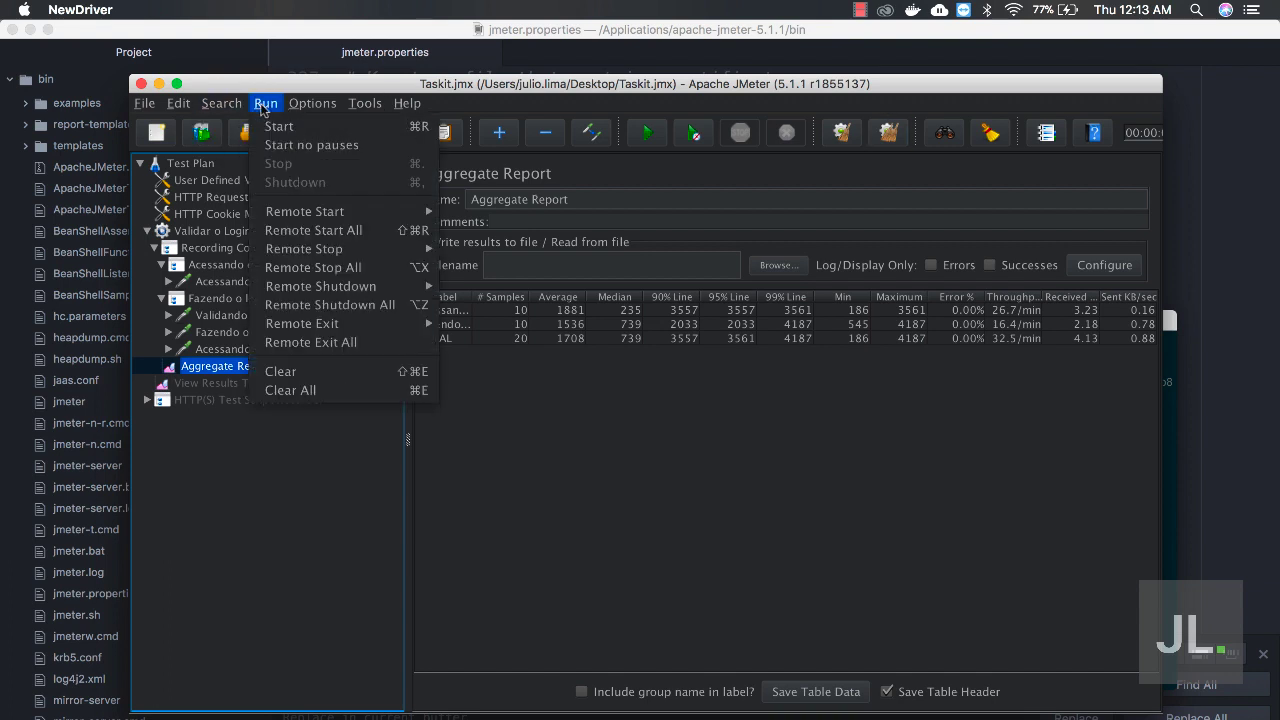
mouse_move(300, 211)
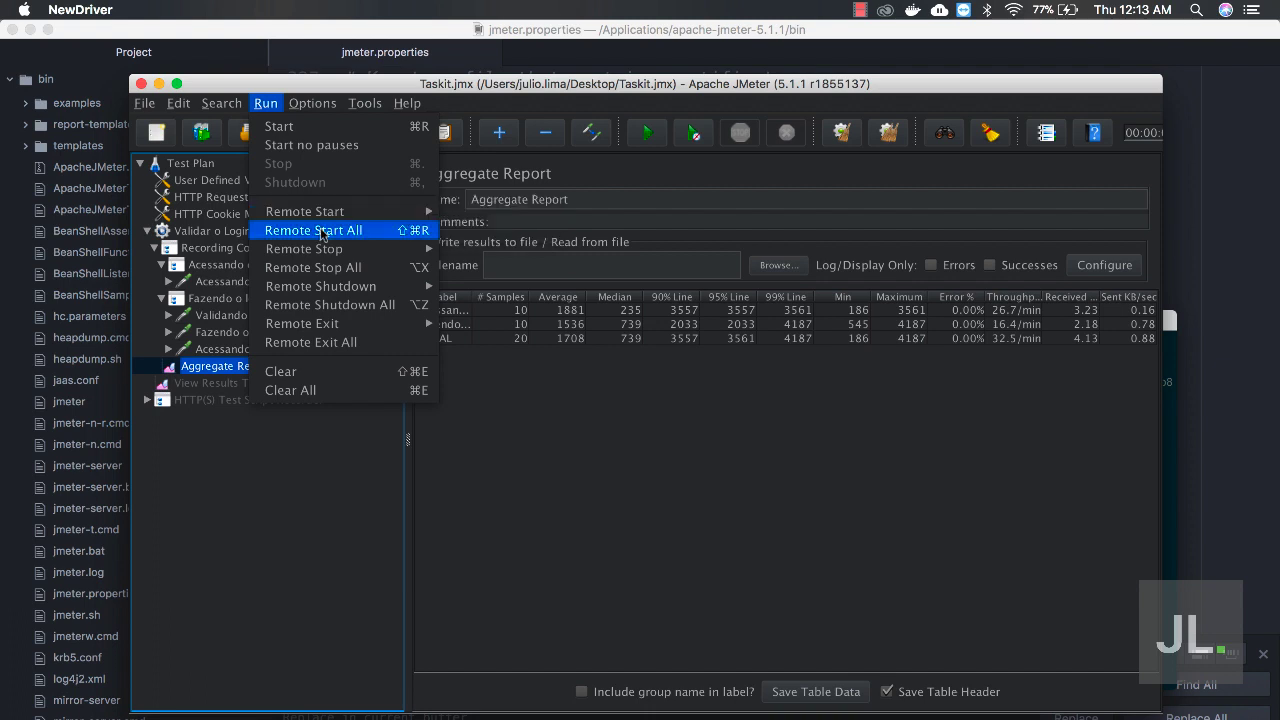
mouse_move(425, 287)
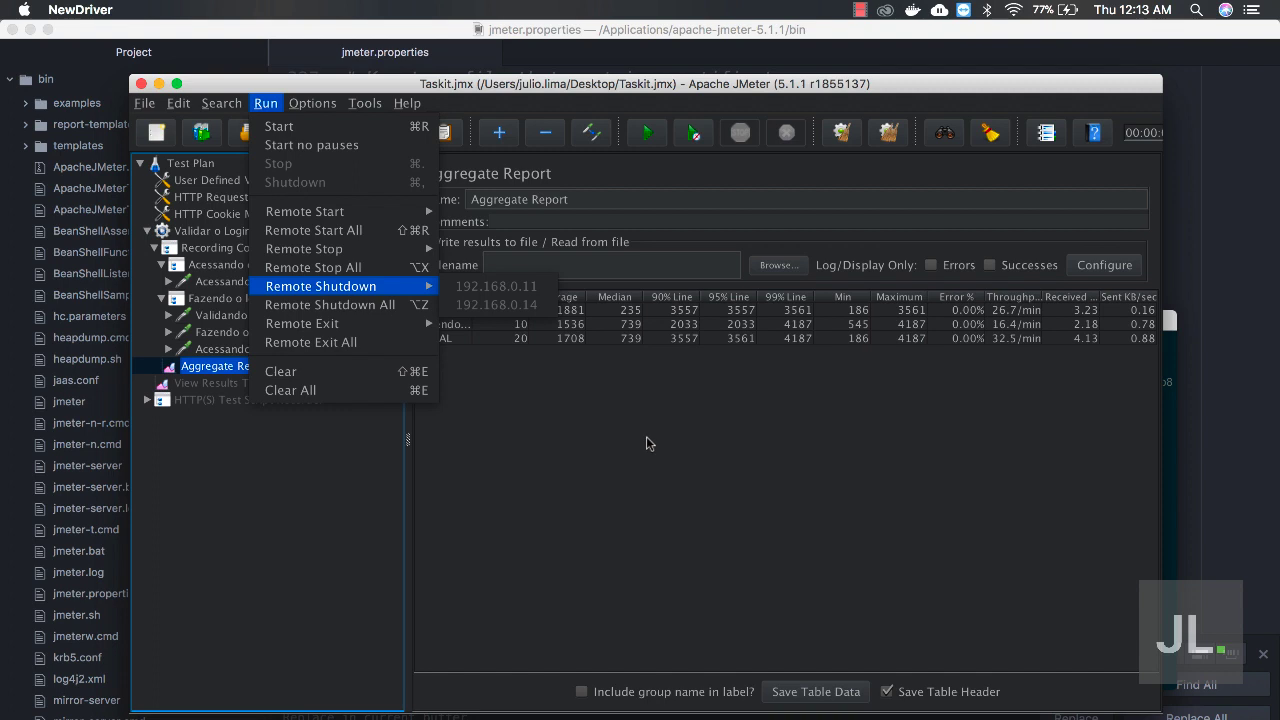
click(640, 400)
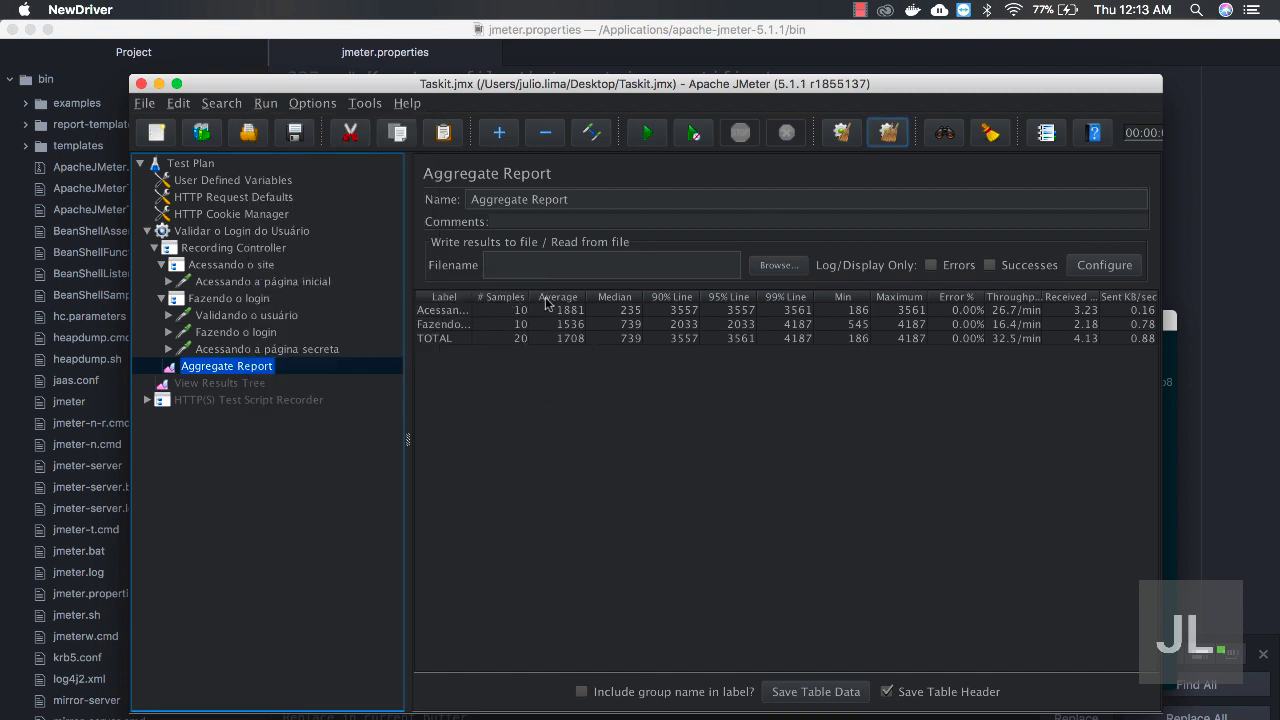
Step: Check the number of threads in the Validar o Login do Usuário thread group and return to the Aggregate Report
click(244, 231)
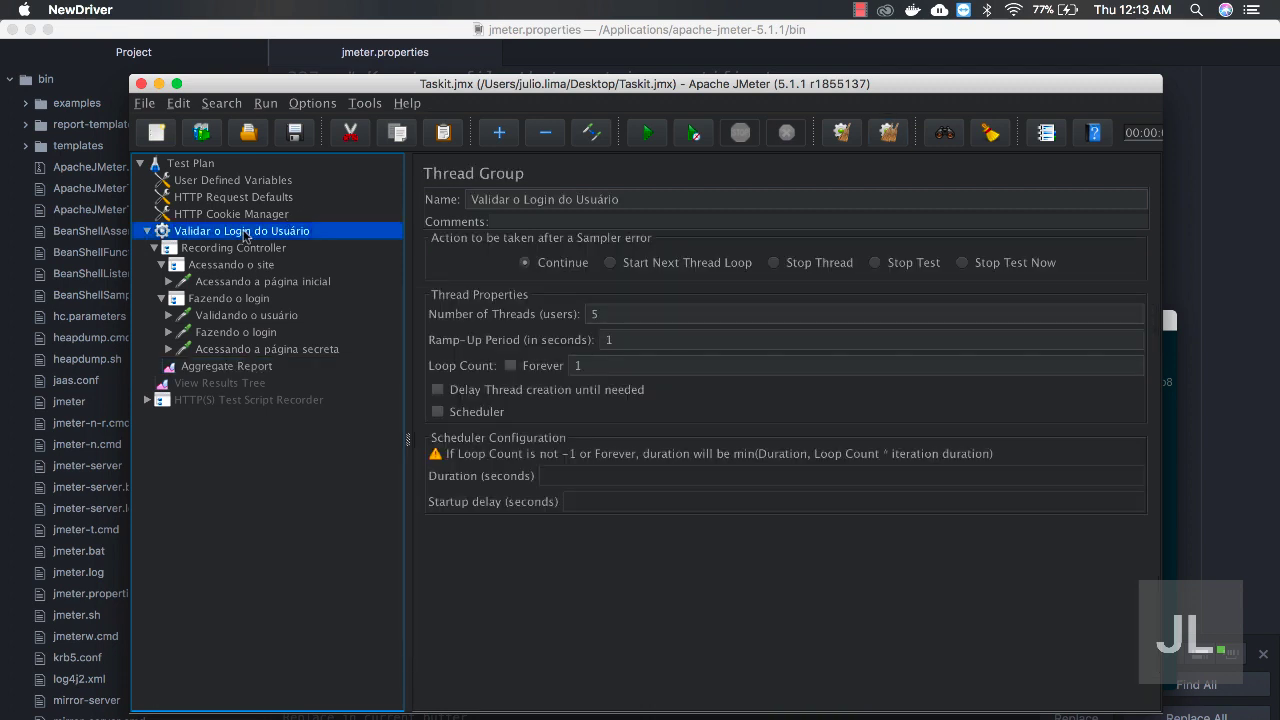
double_click(638, 316)
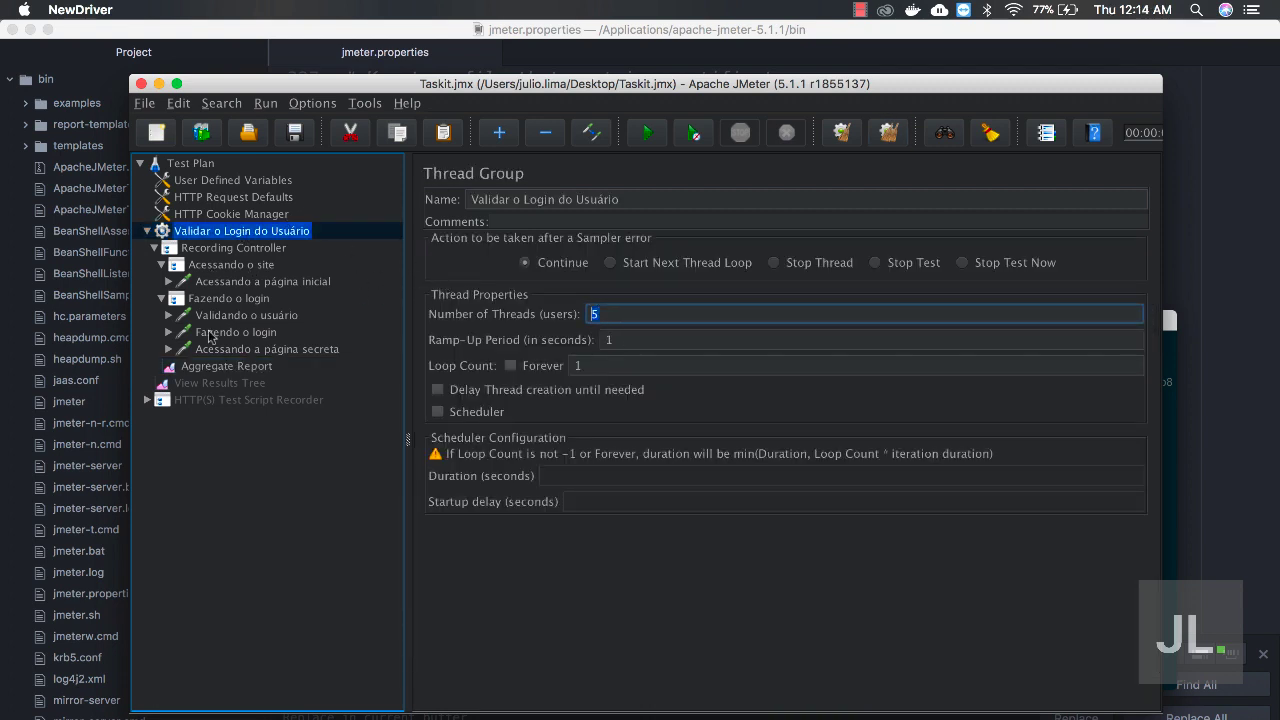
click(209, 366)
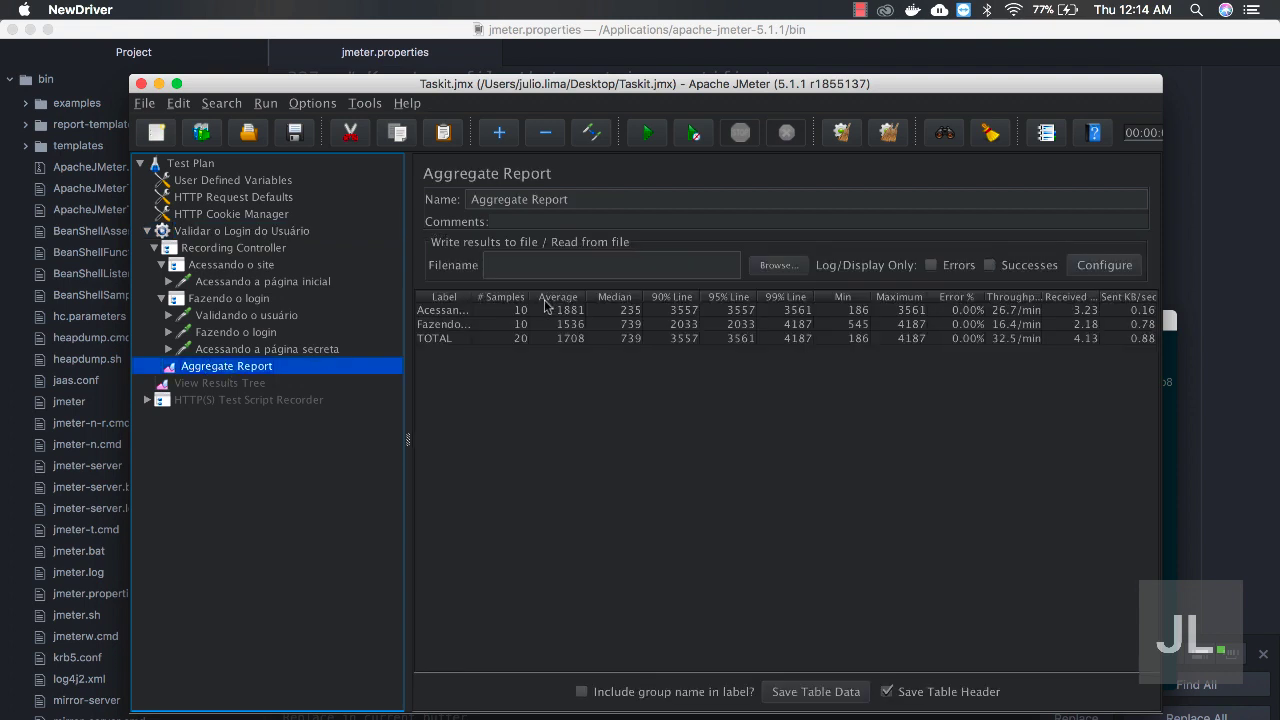